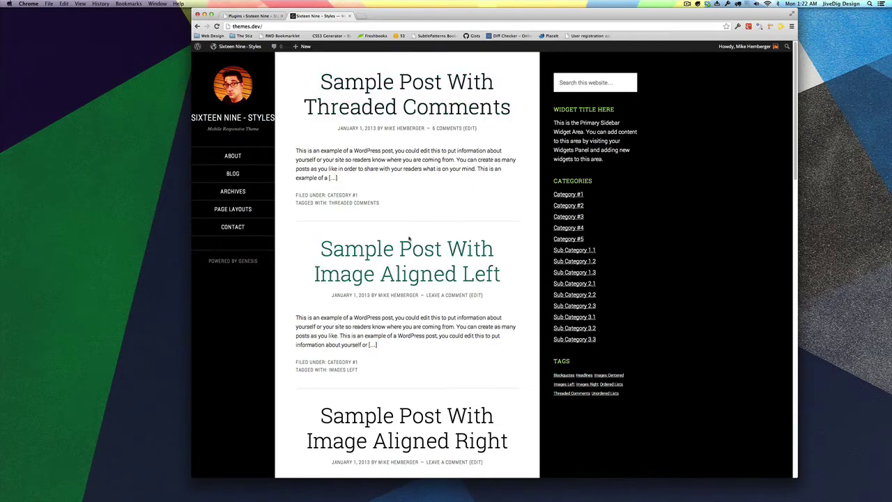
# From the installed plugins page, open the theme customizer for the Sixteen Nine Pro Theme.
pyautogui.click(247, 16)
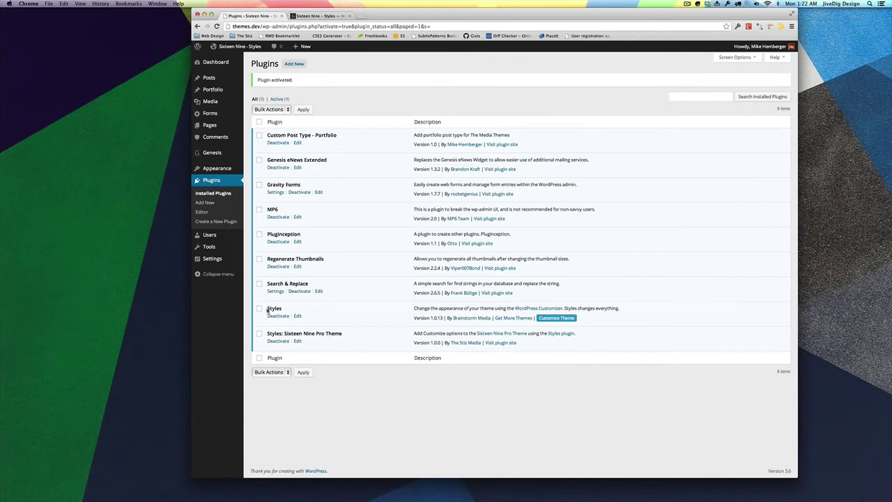
pyautogui.moveTo(267, 310); pyautogui.dragTo(356, 335)
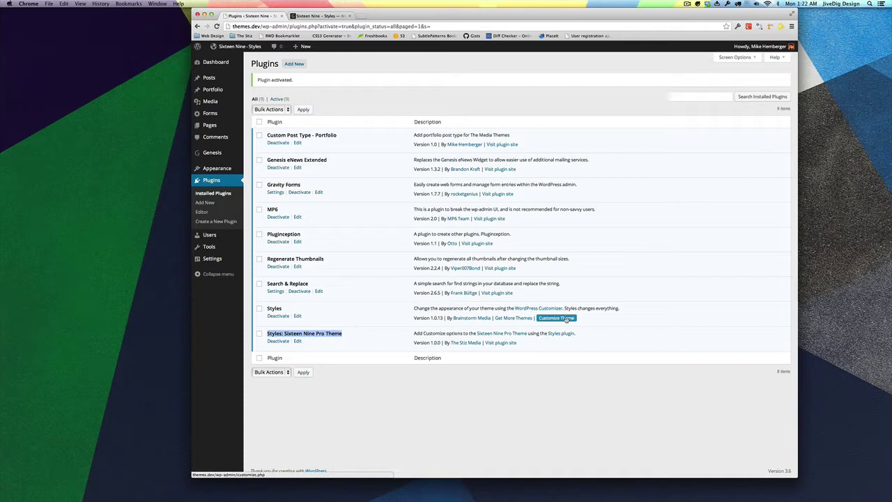
pyautogui.moveTo(230, 169)
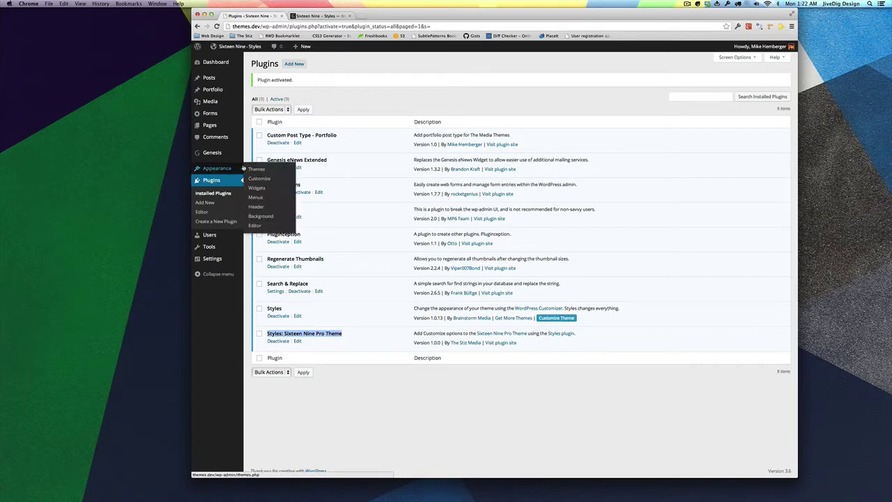
pyautogui.click(270, 188)
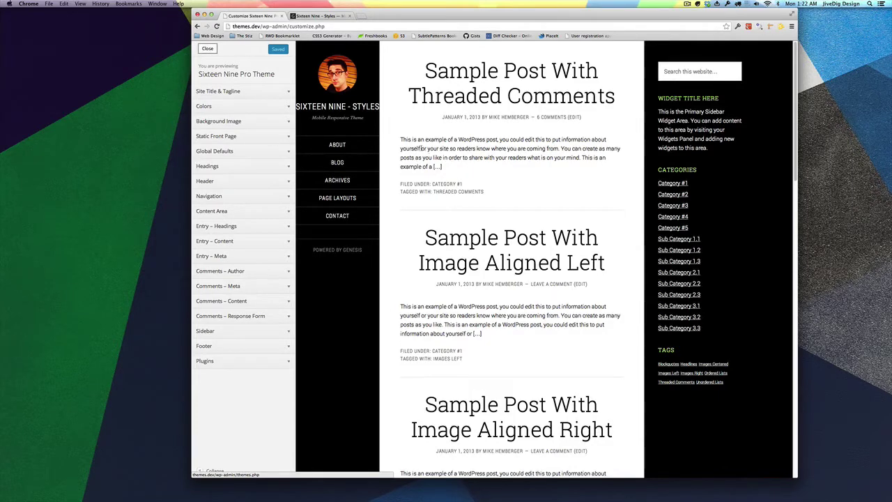
# Shorten the site title to "Sixteen Nine" in the Site Title & Tagline settings.
pyautogui.click(286, 92)
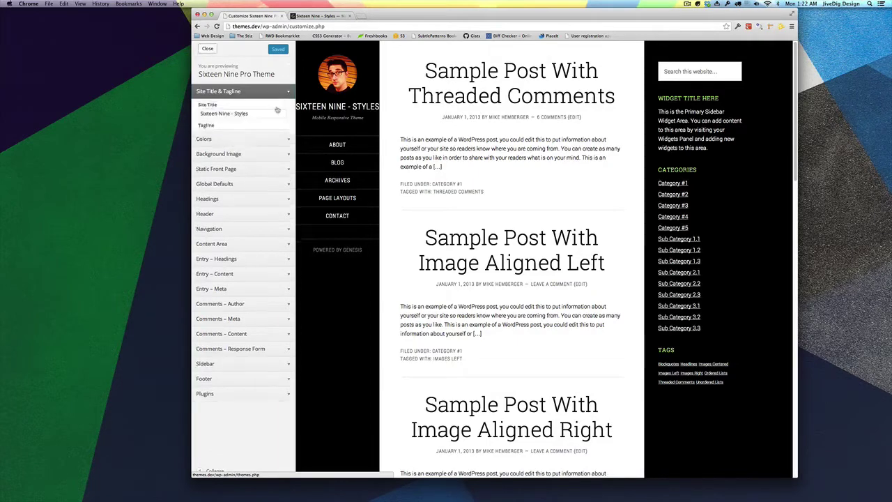
pyautogui.click(241, 115)
pyautogui.doubleClick(241, 115)
pyautogui.press('BackSpace')
pyautogui.press('BackSpace')
pyautogui.press('BackSpace')
pyautogui.press('BackSpace')
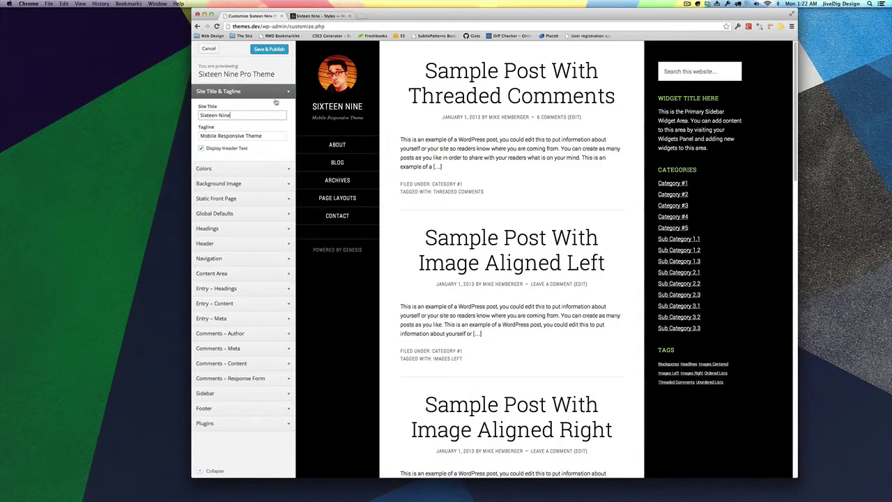
pyautogui.click(285, 92)
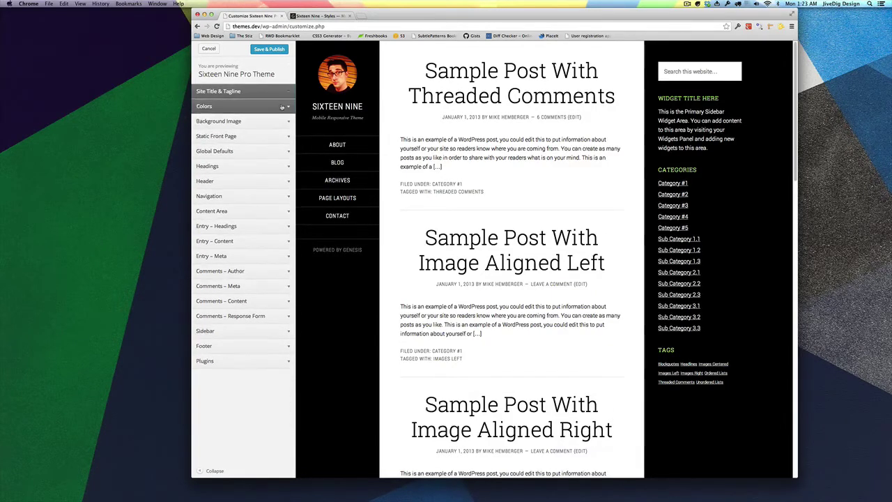
# Review the options offered under Colors, Background Image and Static Front Page.
pyautogui.click(285, 107)
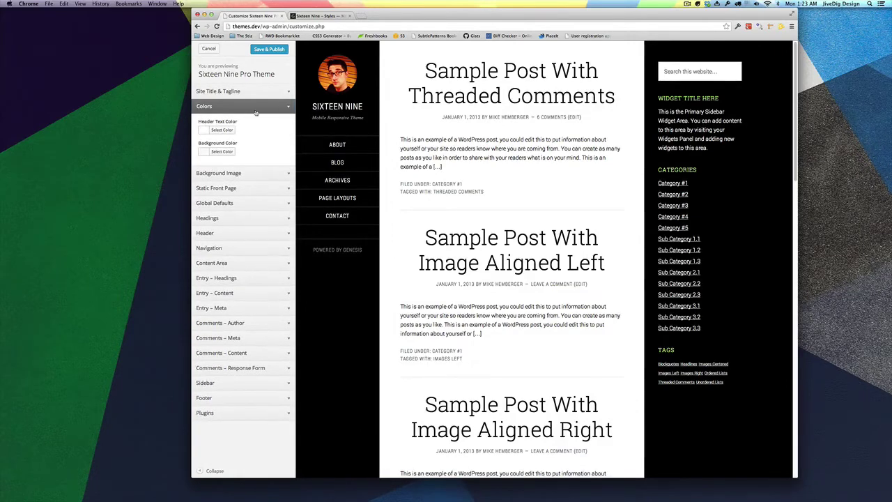
pyautogui.click(286, 108)
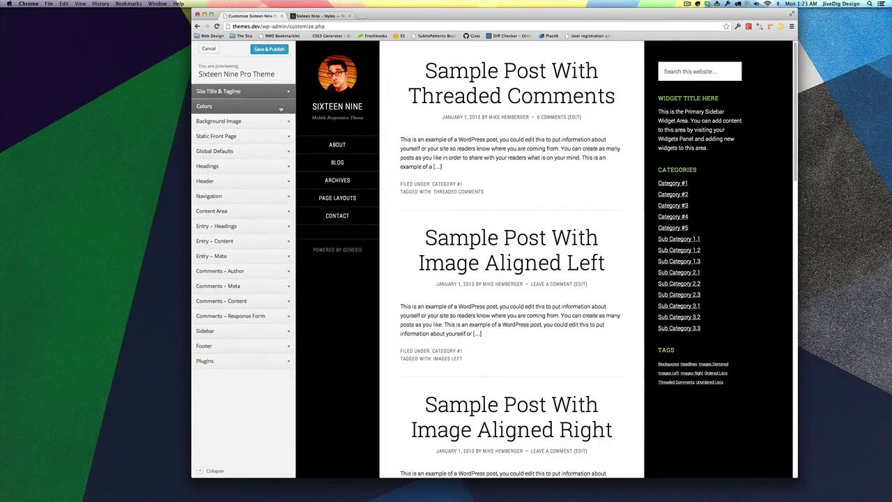
pyautogui.click(253, 121)
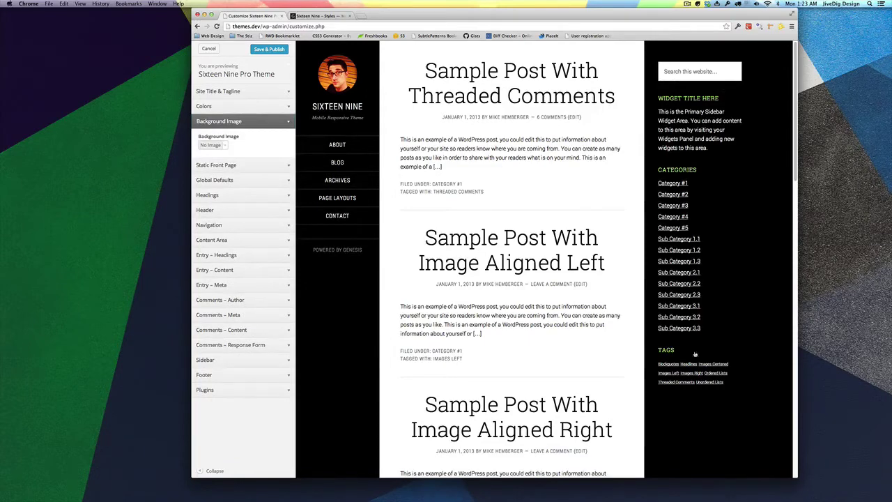
pyautogui.click(287, 123)
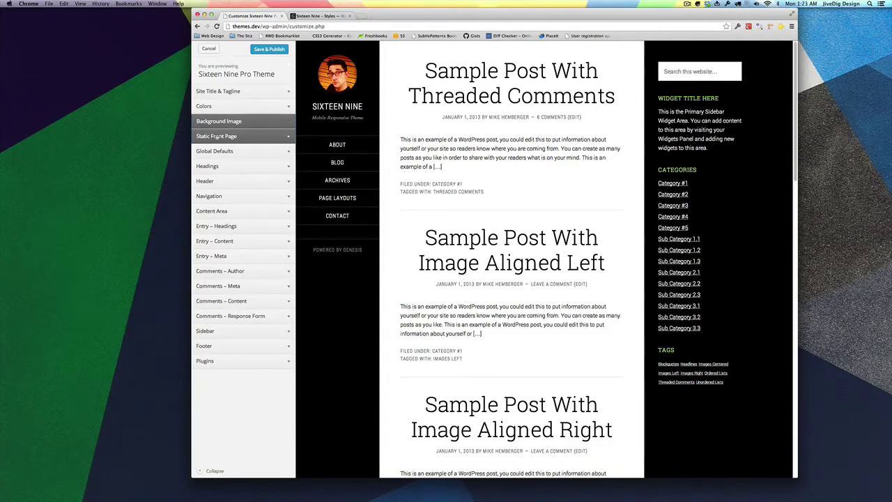
pyautogui.click(285, 137)
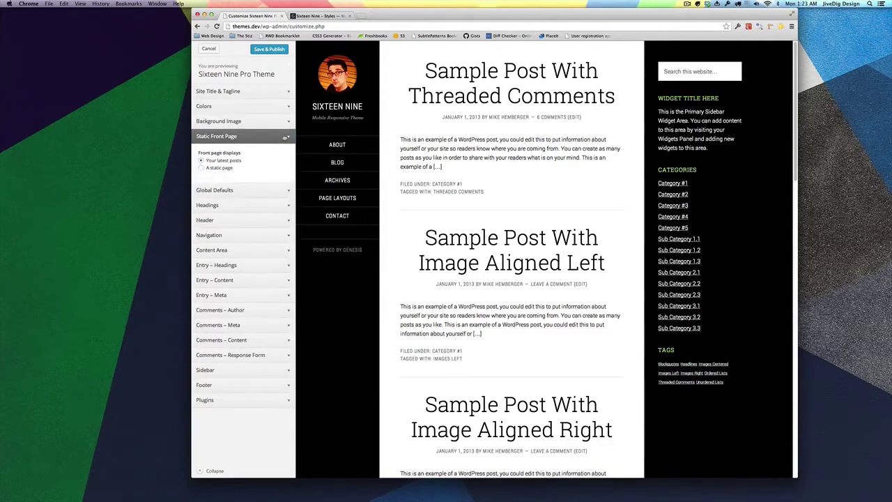
pyautogui.click(285, 138)
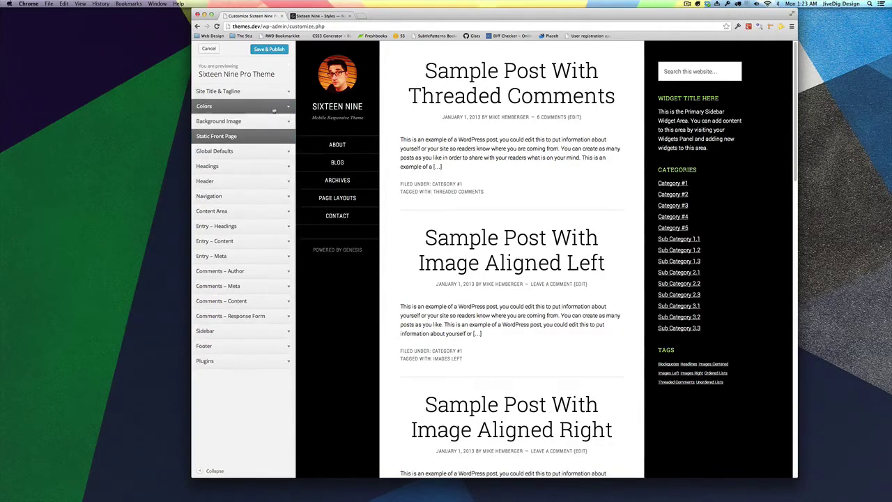
# Set the body background color in Global Defaults to a medium gray.
pyautogui.click(288, 152)
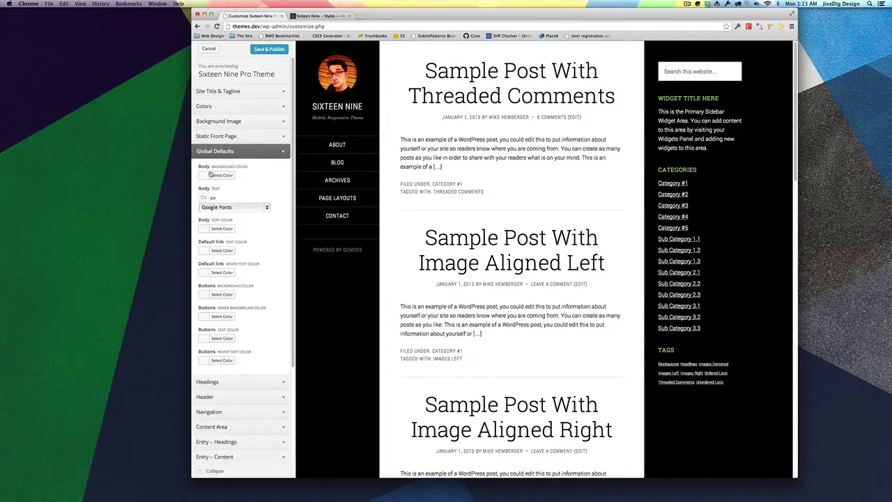
pyautogui.click(211, 175)
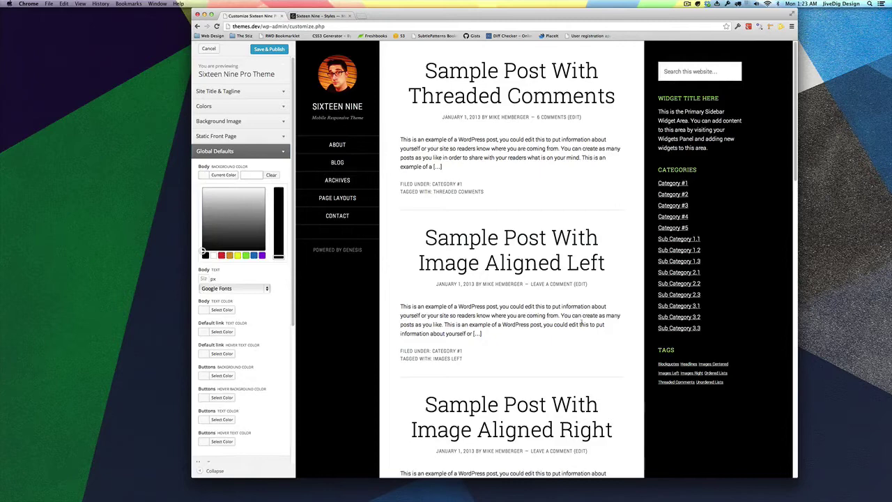
pyautogui.moveTo(211, 214); pyautogui.dragTo(200, 223)
pyautogui.click(199, 186)
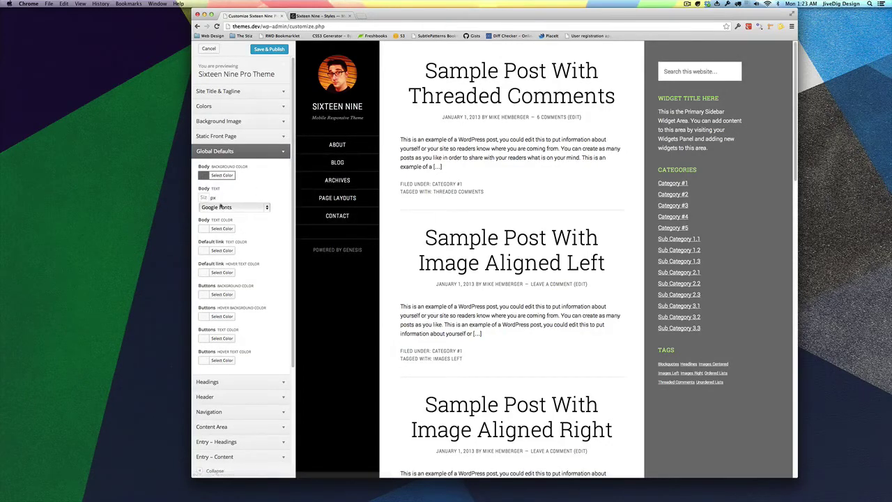
# Set the global body text color to a very dark gray.
pyautogui.click(203, 231)
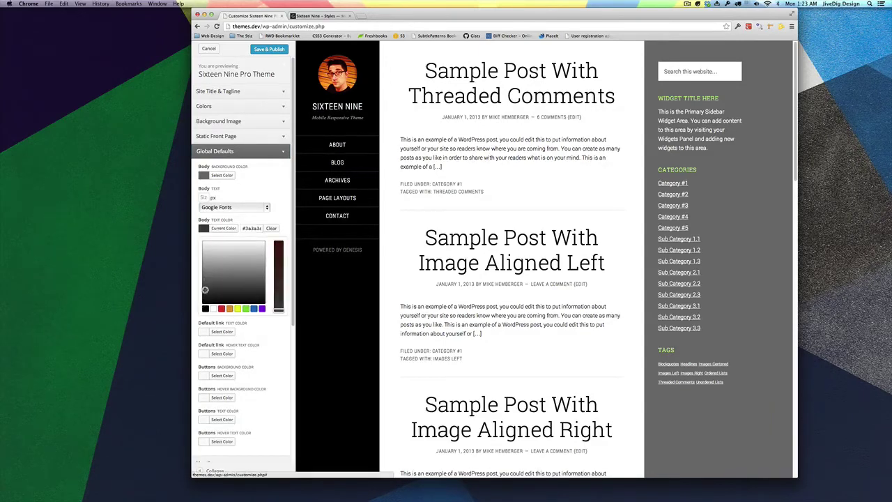
pyautogui.moveTo(201, 294); pyautogui.dragTo(203, 294)
pyautogui.click(209, 228)
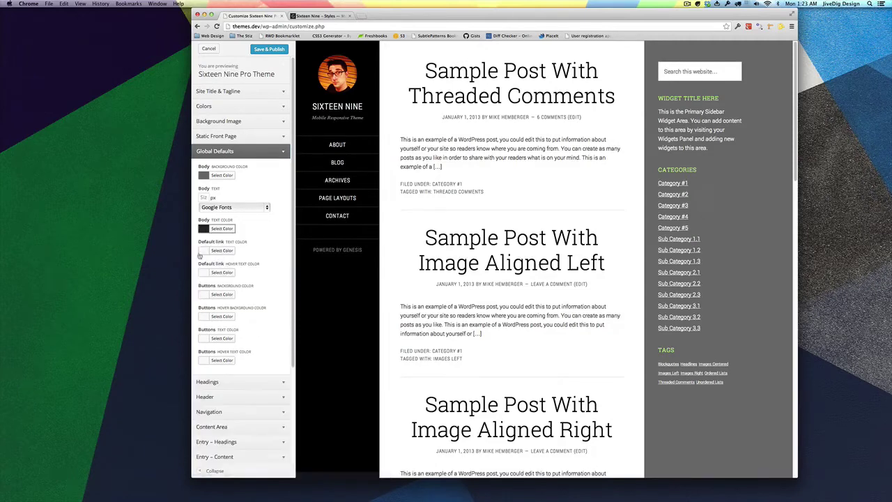
# Set the default link text color to the preset blue #1e73be.
pyautogui.click(203, 251)
pyautogui.click(253, 331)
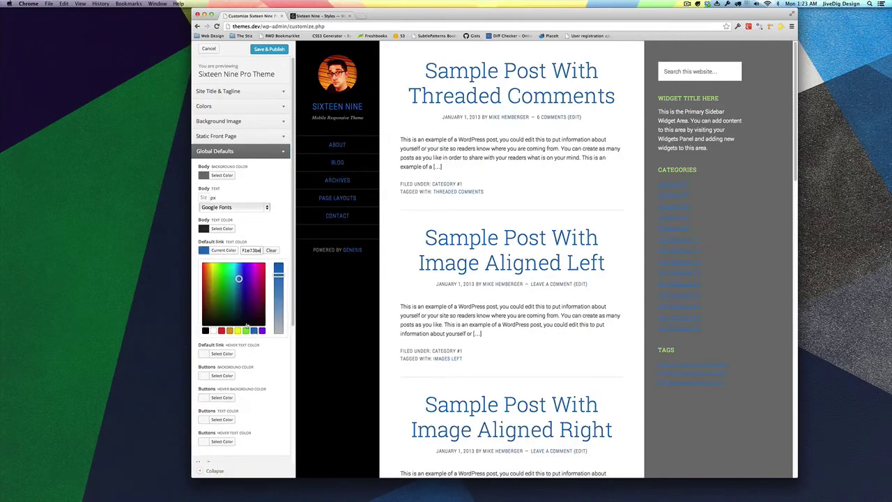
pyautogui.click(203, 251)
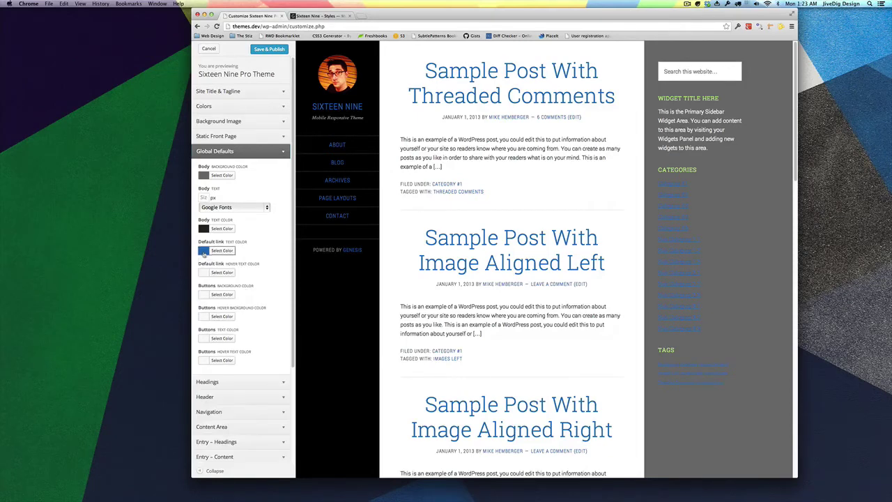
# Set the default link hover text color to a desaturated gray-blue, based on the preset blue.
pyautogui.click(203, 273)
pyautogui.click(254, 354)
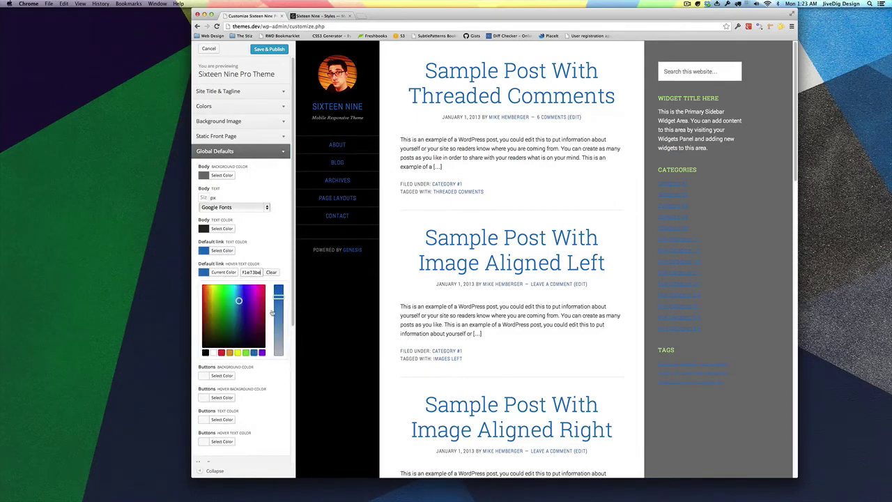
pyautogui.moveTo(280, 327); pyautogui.dragTo(279, 333)
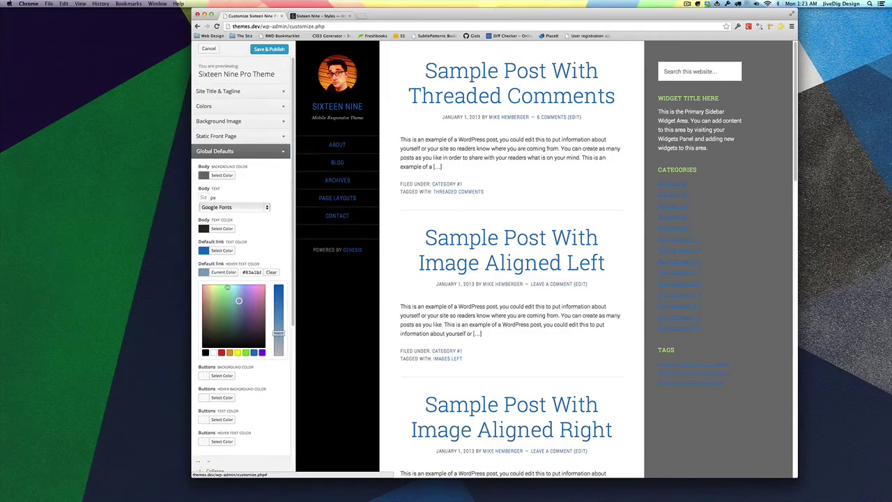
pyautogui.click(204, 273)
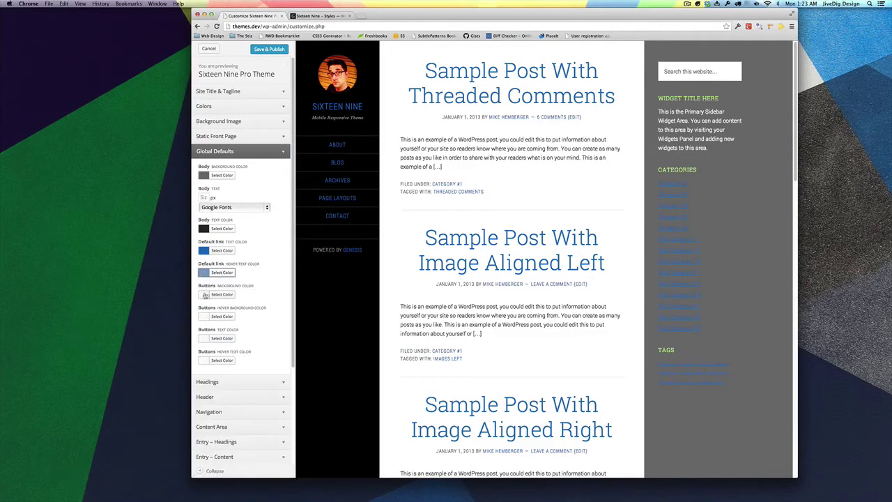
# Set the buttons' background color to the preset green #81d742.
pyautogui.scroll(-2, 204, 295)
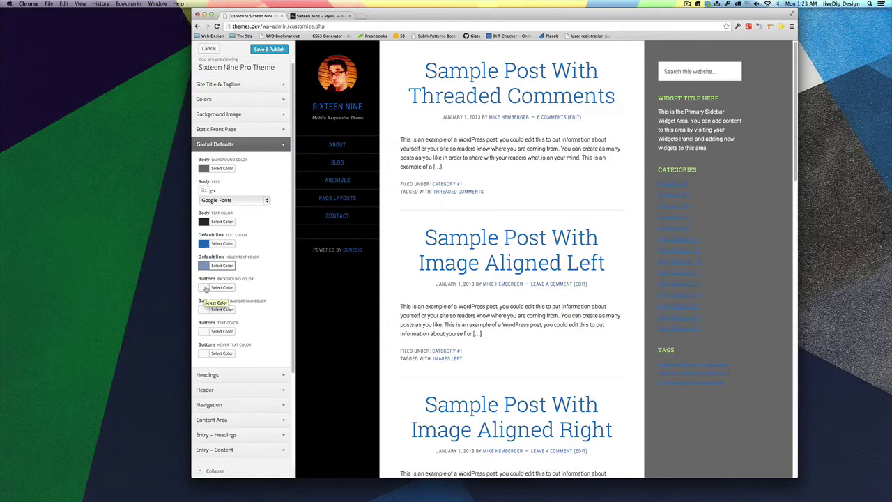
pyautogui.click(206, 290)
pyautogui.click(245, 342)
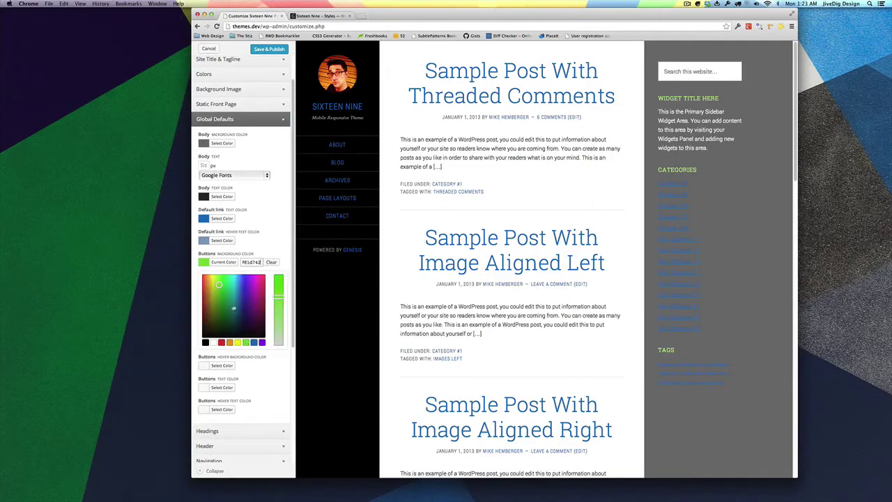
pyautogui.click(205, 262)
# Set the buttons' hover background color to a darker shade of the preset green and close Global Defaults.
pyautogui.click(204, 285)
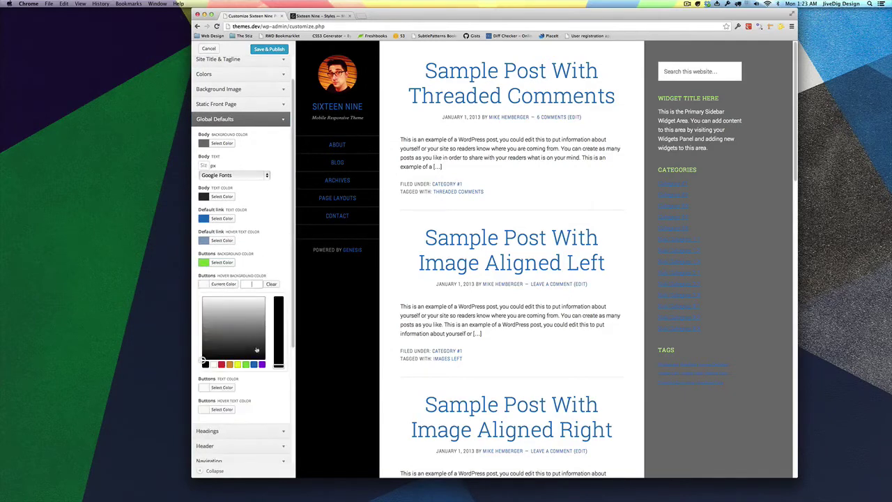
pyautogui.click(246, 364)
pyautogui.moveTo(219, 307); pyautogui.dragTo(220, 318)
pyautogui.click(208, 288)
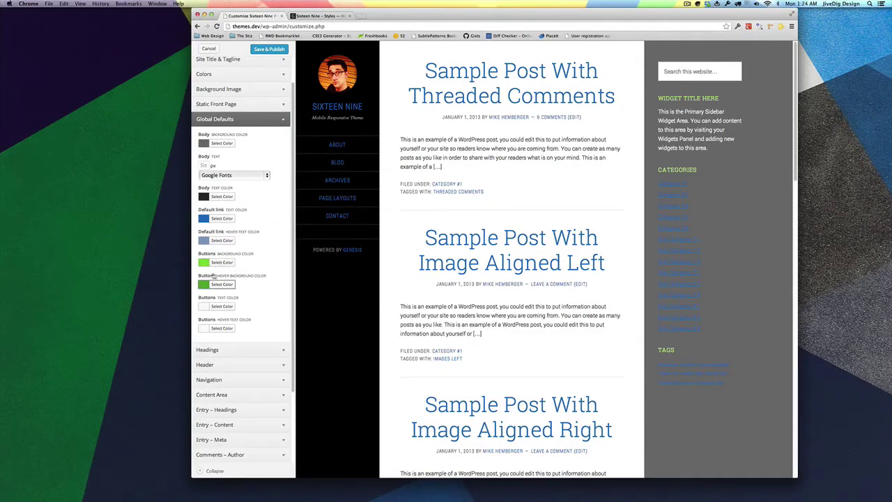
pyautogui.click(286, 122)
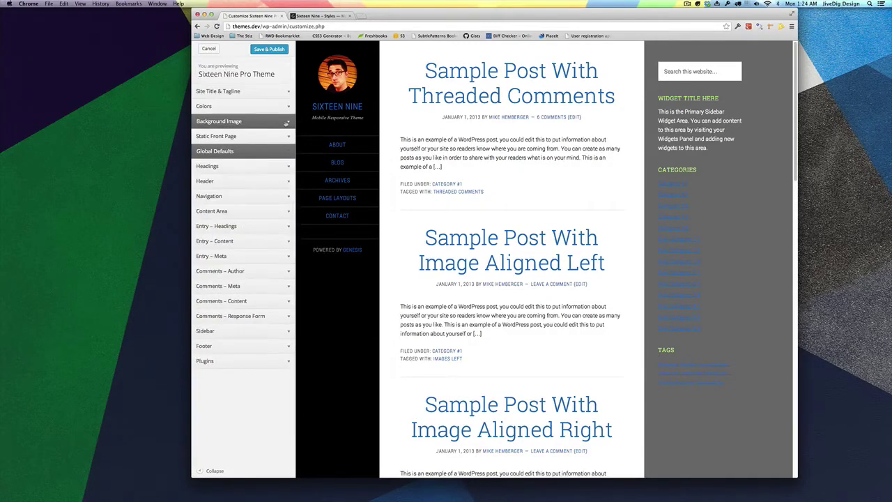
# Set the text size of all headings to 36 px in the Headings settings.
pyautogui.click(279, 168)
pyautogui.scroll(-3, 254, 220)
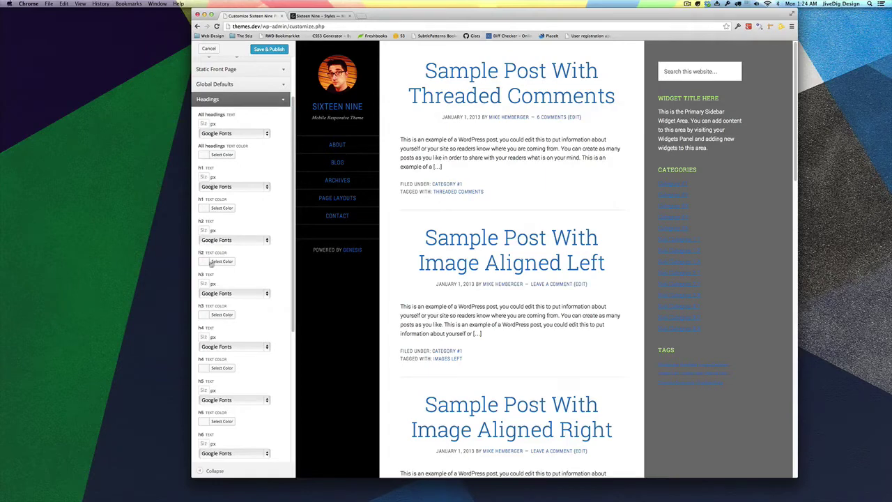
pyautogui.scroll(3, 226, 210)
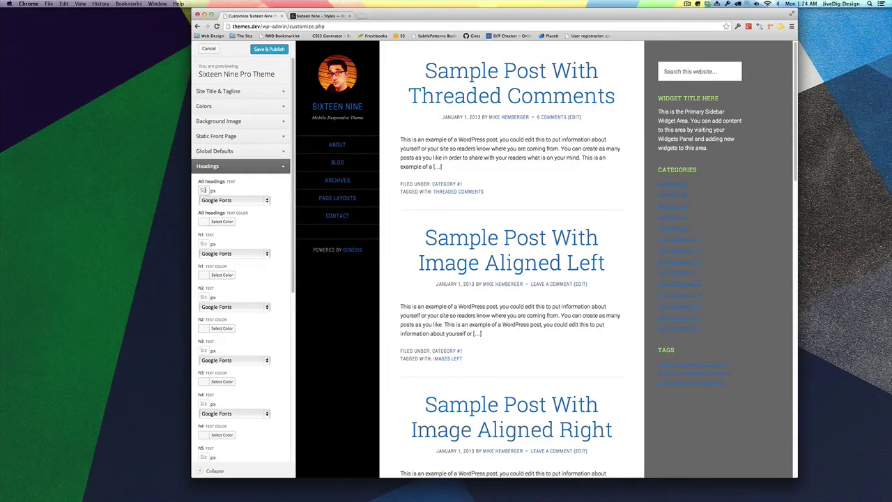
pyautogui.write('6')
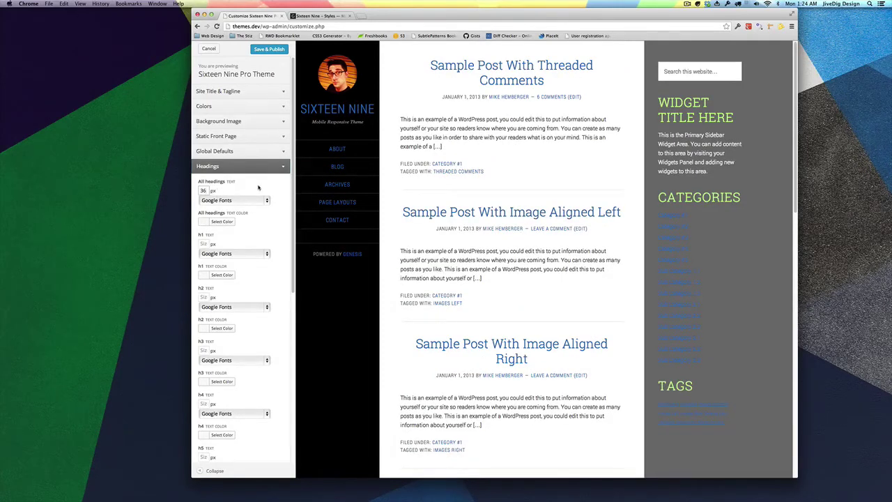
# Set the font of all headings to Open Sans Condensed and close the Headings settings.
pyautogui.click(237, 201)
pyautogui.write('open')
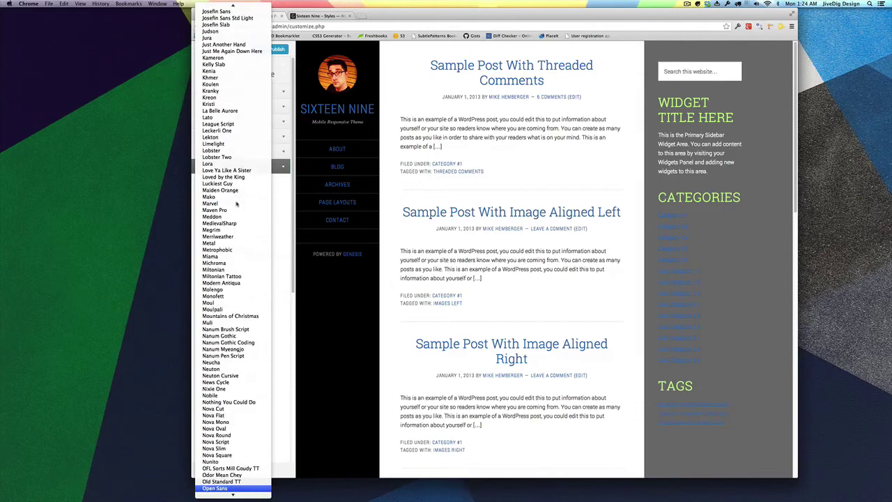
pyautogui.scroll(-3, 237, 204)
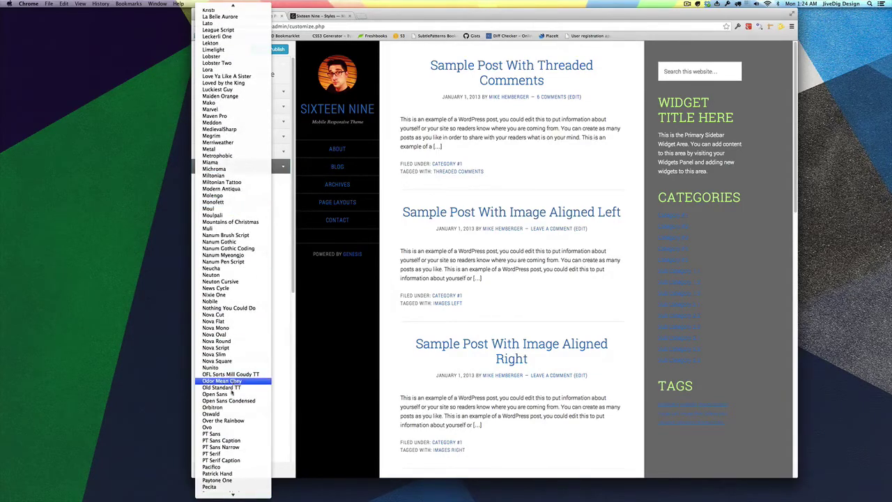
pyautogui.click(228, 400)
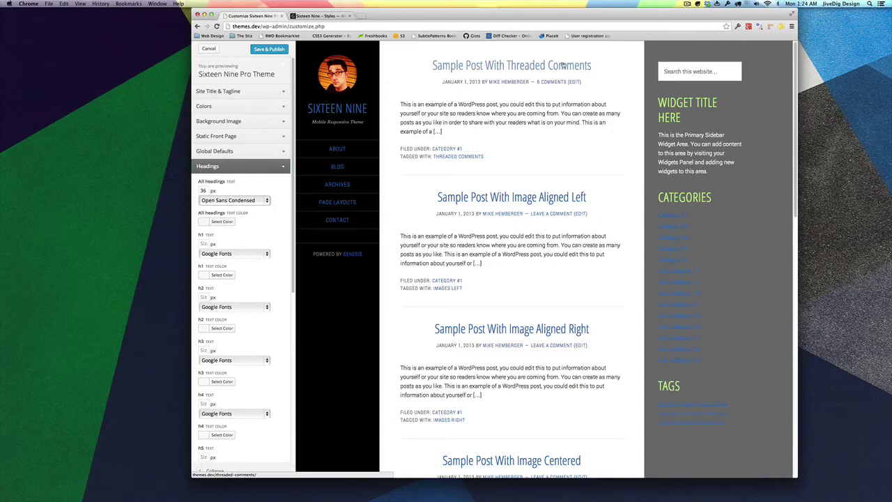
pyautogui.click(279, 167)
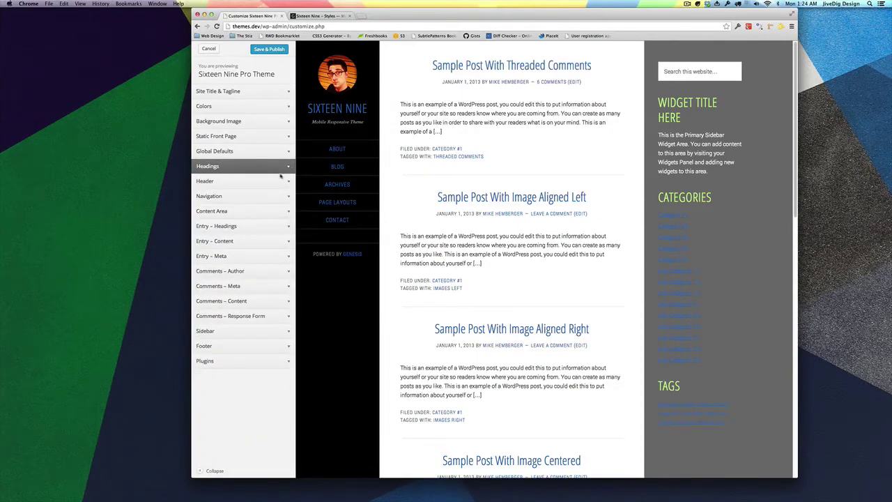
# Set the site header's background color to a medium gray, about #a3a3a3, in the Header settings.
pyautogui.click(285, 182)
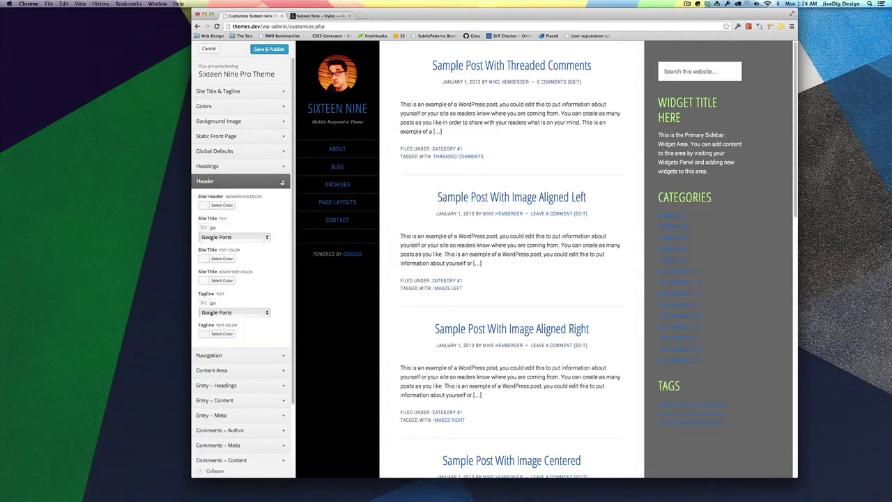
pyautogui.scroll(-1, 284, 181)
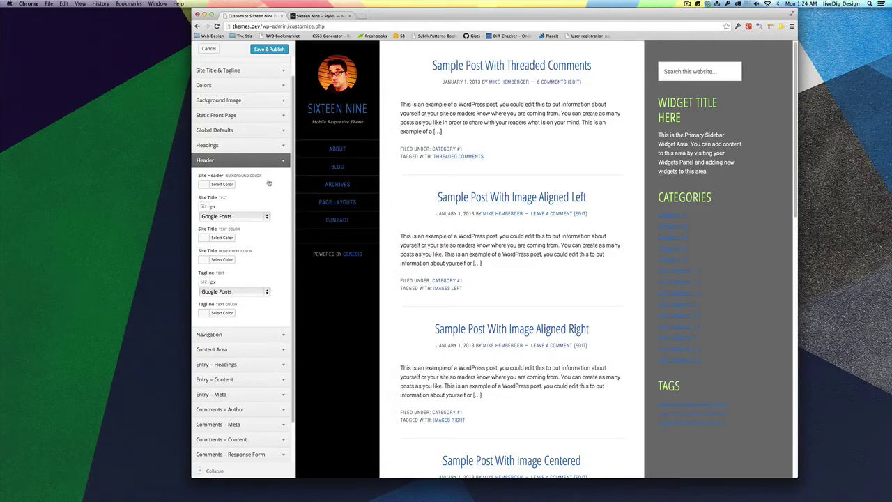
pyautogui.click(207, 185)
pyautogui.moveTo(206, 226); pyautogui.dragTo(203, 220)
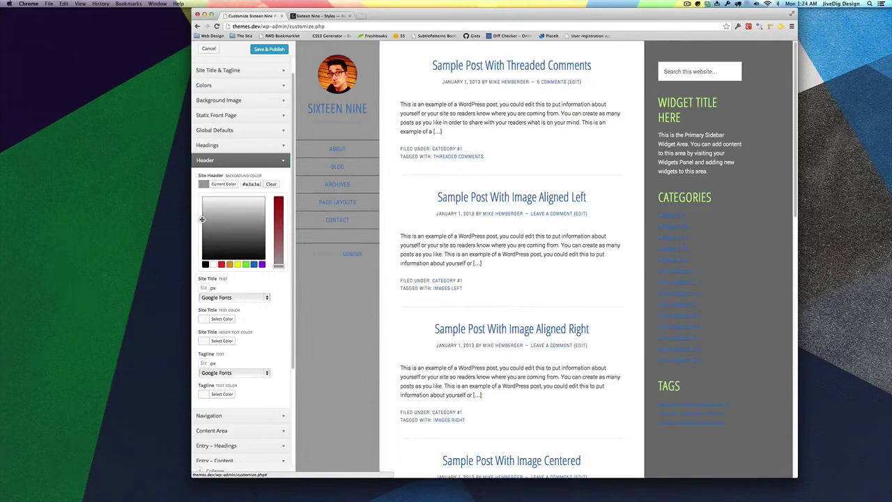
pyautogui.click(201, 218)
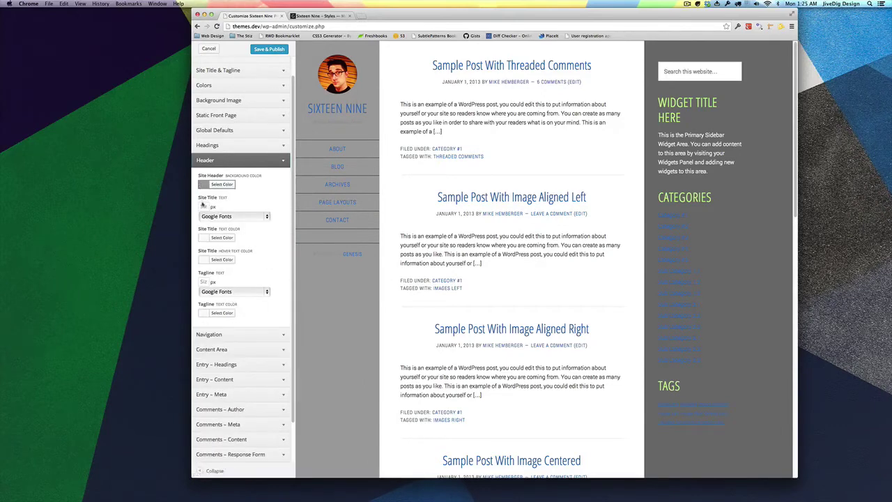
# Set the site title's text size to 28 px.
pyautogui.click(202, 206)
pyautogui.write('24')
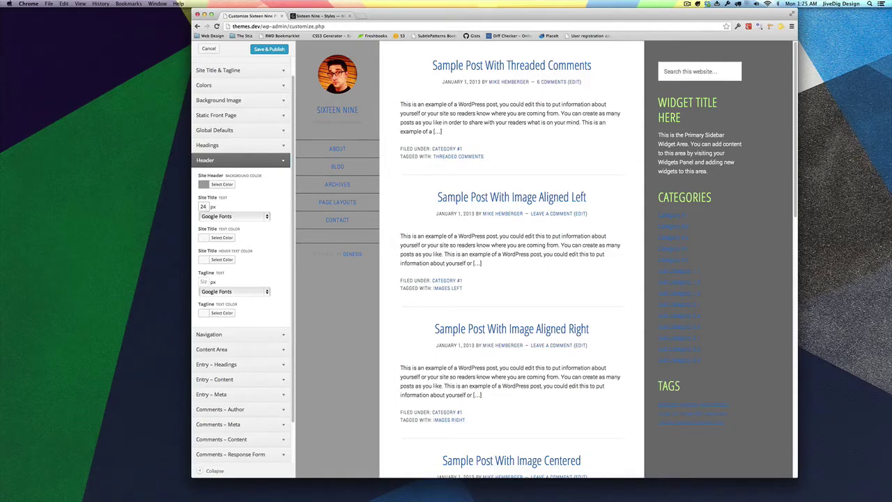
pyautogui.press('BackSpace')
pyautogui.write('6')
pyautogui.press('BackSpace')
pyautogui.write('8')
# Set the site title's text color to dark gray #494949.
pyautogui.click(203, 237)
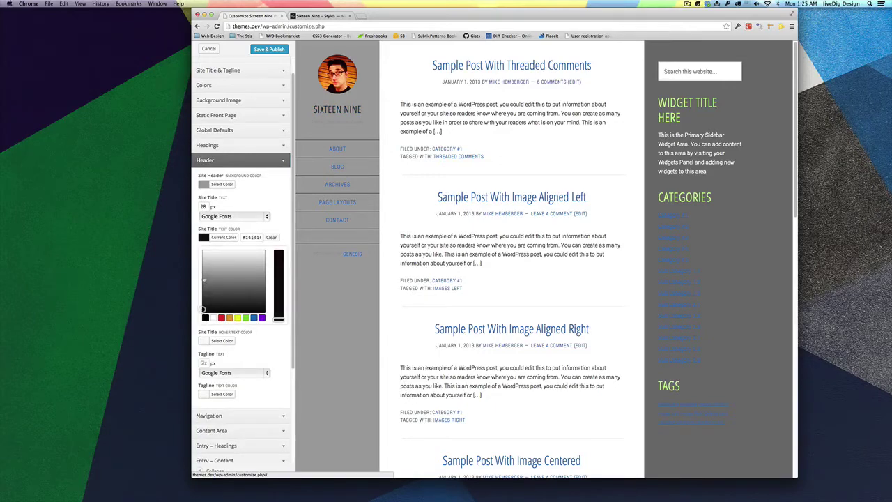
pyautogui.moveTo(203, 308); pyautogui.dragTo(203, 295)
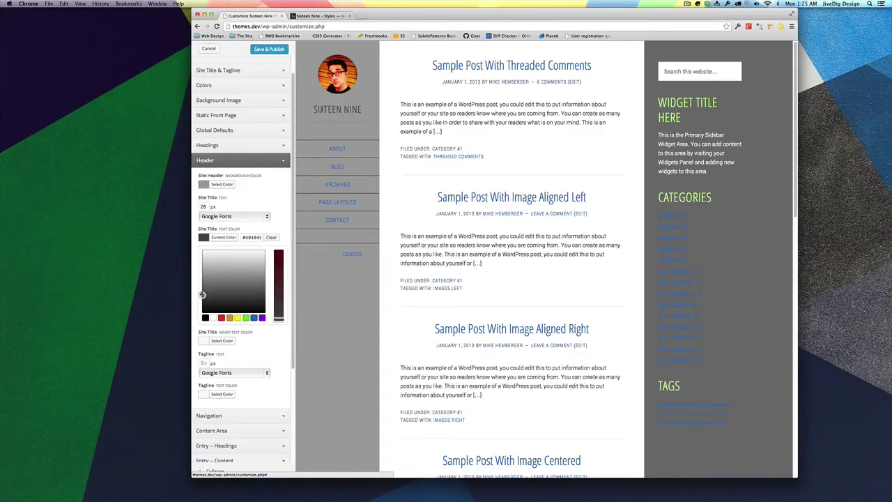
pyautogui.click(203, 237)
# Set the site title's hover text color to a near-white shade.
pyautogui.click(203, 260)
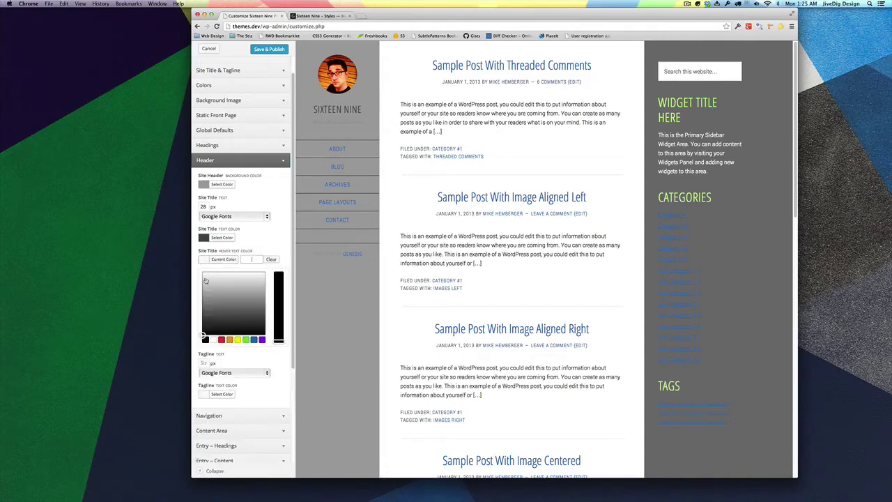
pyautogui.moveTo(206, 281); pyautogui.dragTo(202, 272)
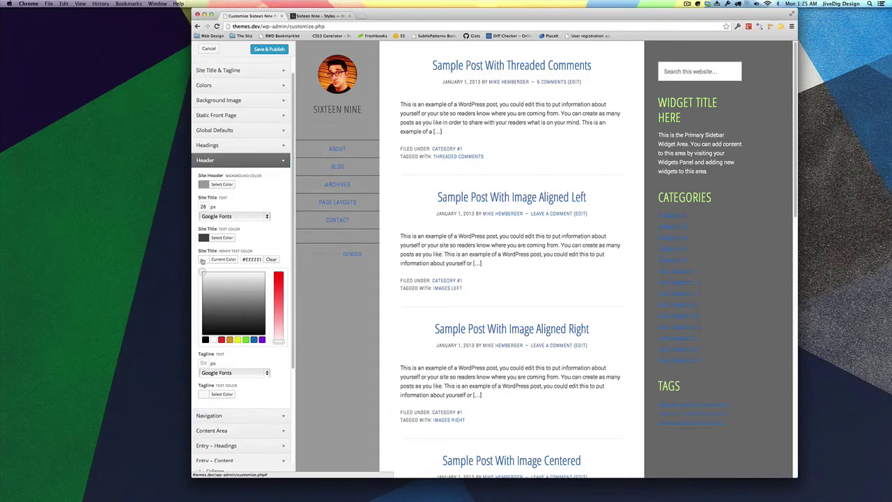
pyautogui.click(202, 261)
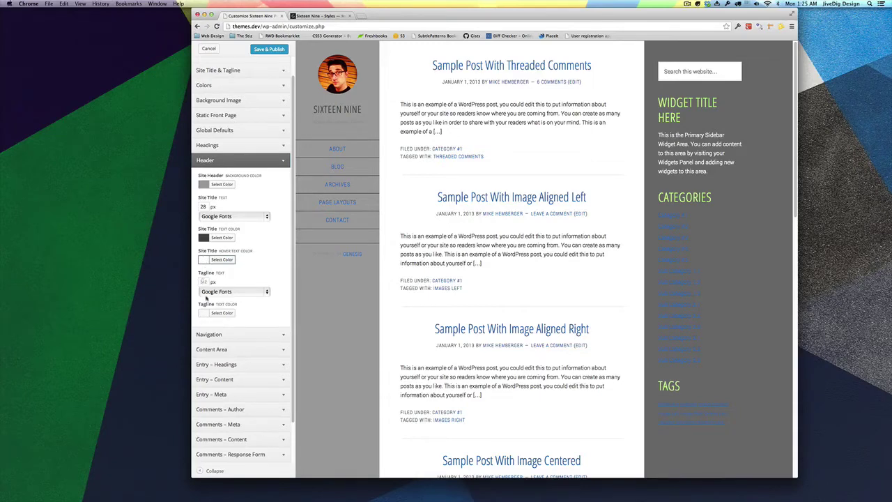
# Set the tagline's text color to a near-white shade and close the Header settings.
pyautogui.click(204, 313)
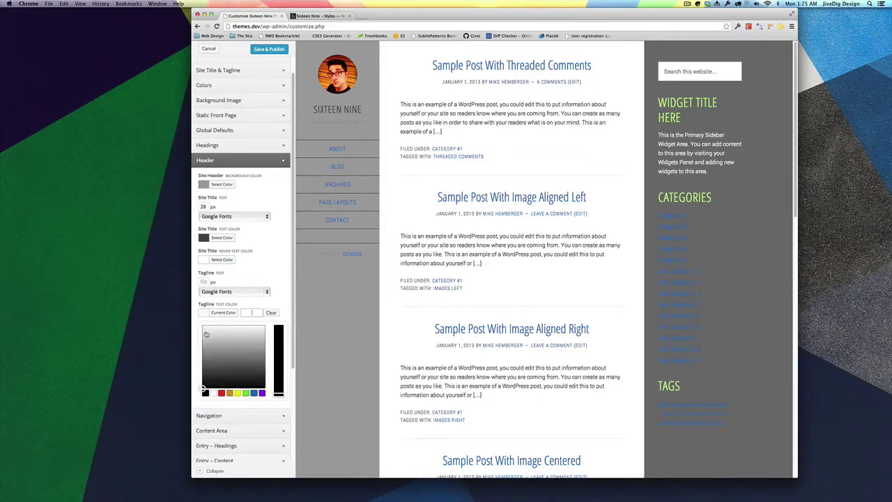
pyautogui.click(201, 324)
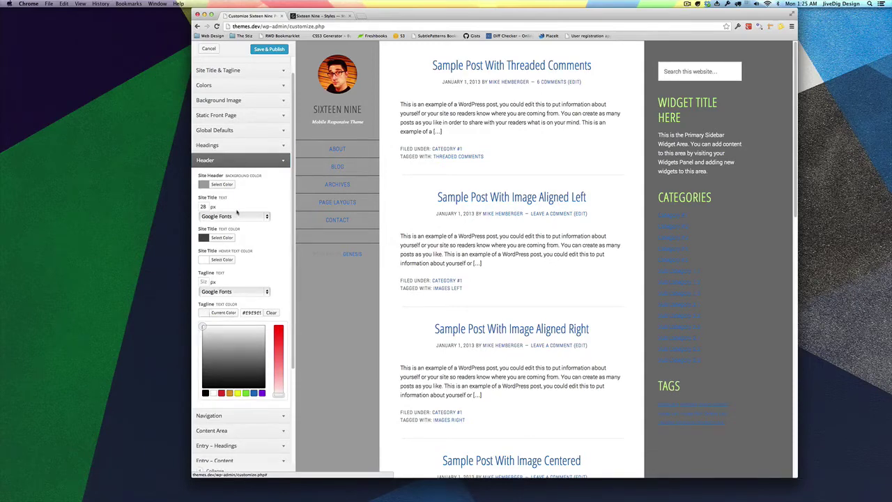
pyautogui.click(274, 166)
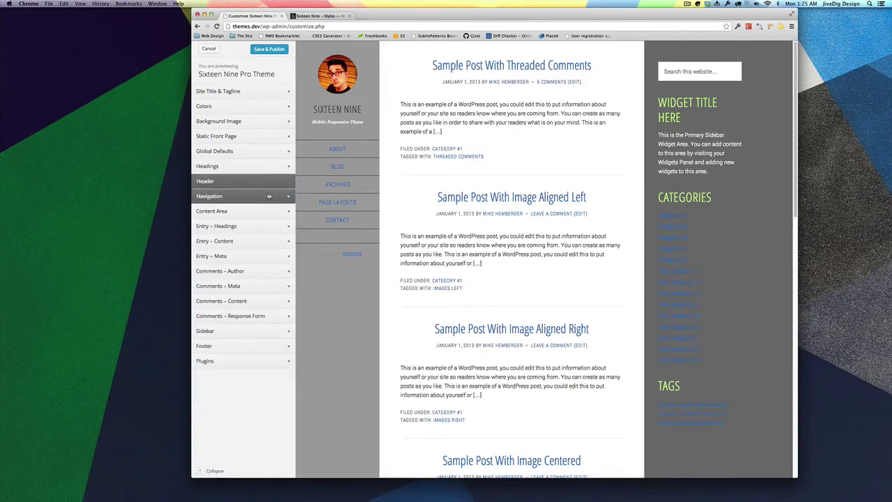
# Set the navigation menu items' background color to gray #919191 and copy its hex value.
pyautogui.click(269, 198)
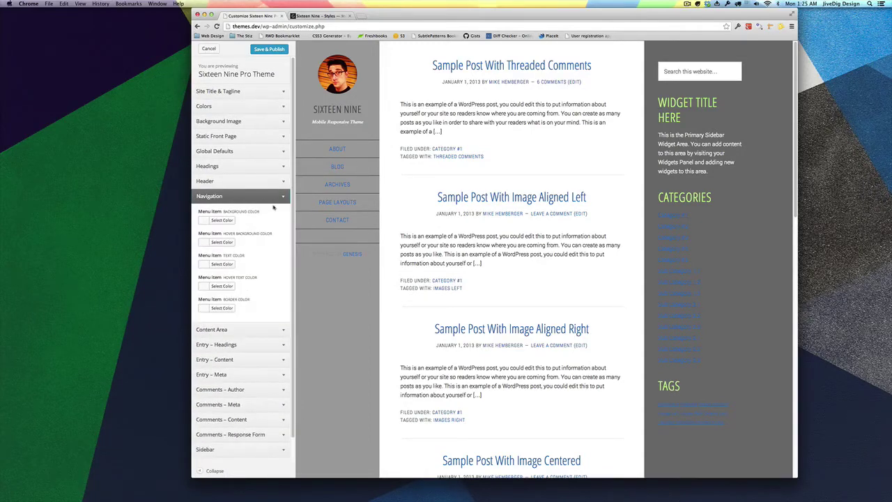
pyautogui.click(216, 220)
pyautogui.moveTo(204, 272); pyautogui.dragTo(204, 259)
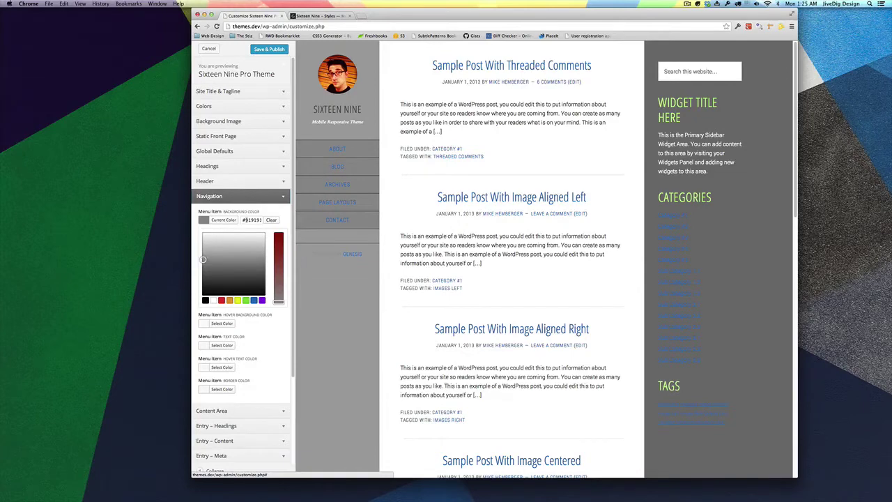
pyautogui.doubleClick(251, 219)
pyautogui.hotkey('ctrl', 'c')
pyautogui.click(227, 220)
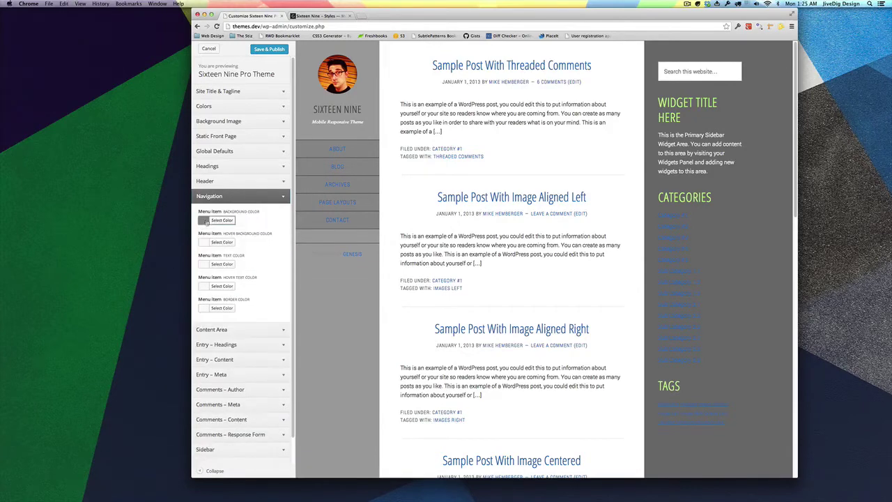
# Paste the copied gray as the menu items' hover background color and lighten it to about #a0a0a0.
pyautogui.click(205, 241)
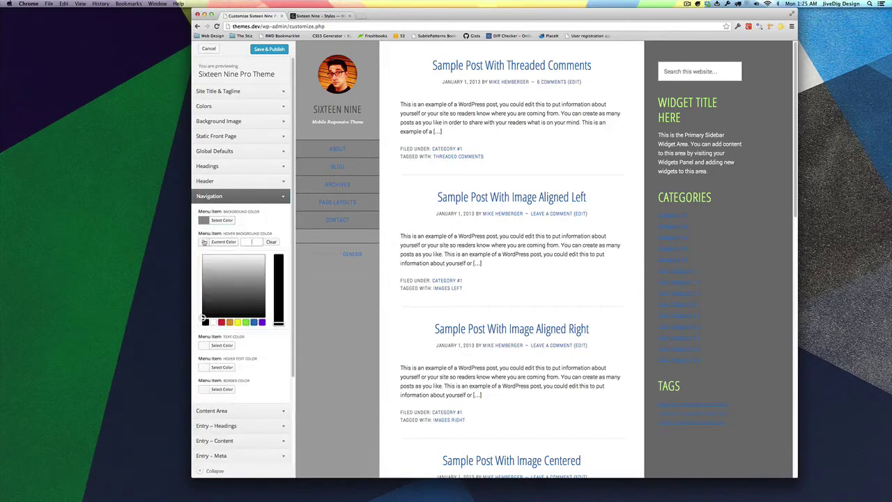
pyautogui.click(244, 242)
pyautogui.hotkey('ctrl', 'v')
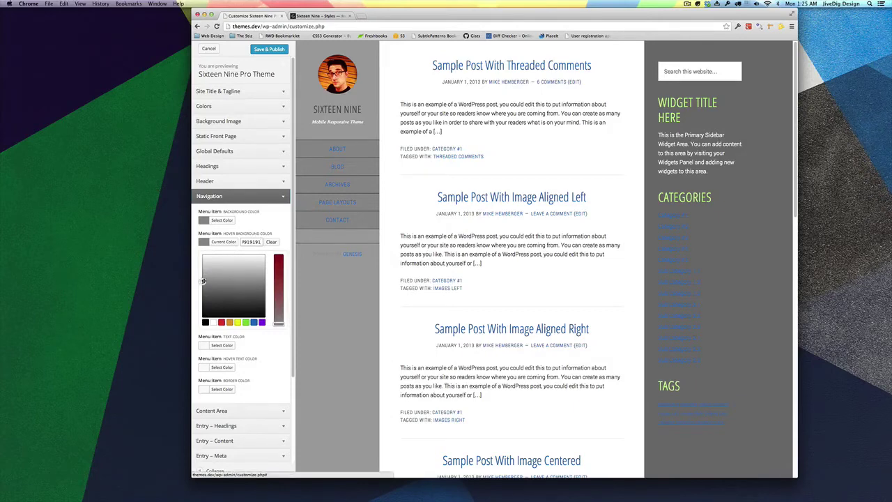
pyautogui.click(203, 280)
pyautogui.moveTo(203, 279); pyautogui.dragTo(203, 277)
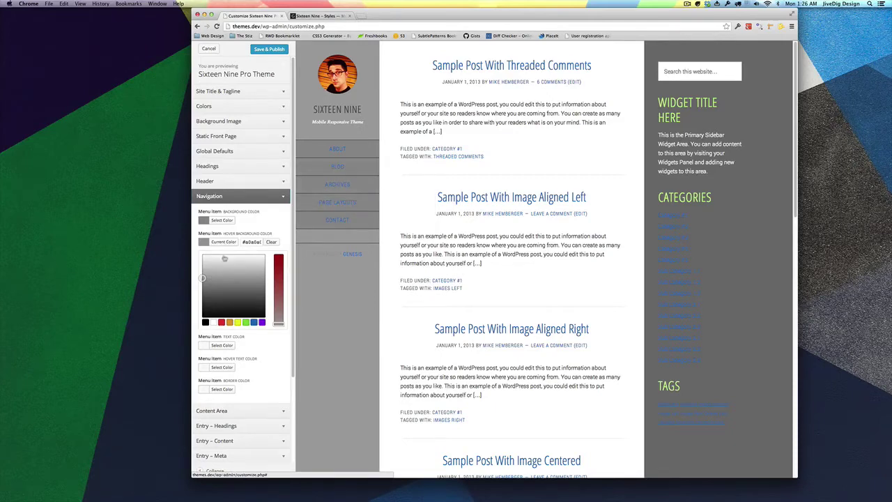
pyautogui.click(224, 242)
# Set the menu items' text color to white and check the hover effect on the menu in the preview.
pyautogui.click(221, 263)
pyautogui.moveTo(205, 279); pyautogui.dragTo(203, 295)
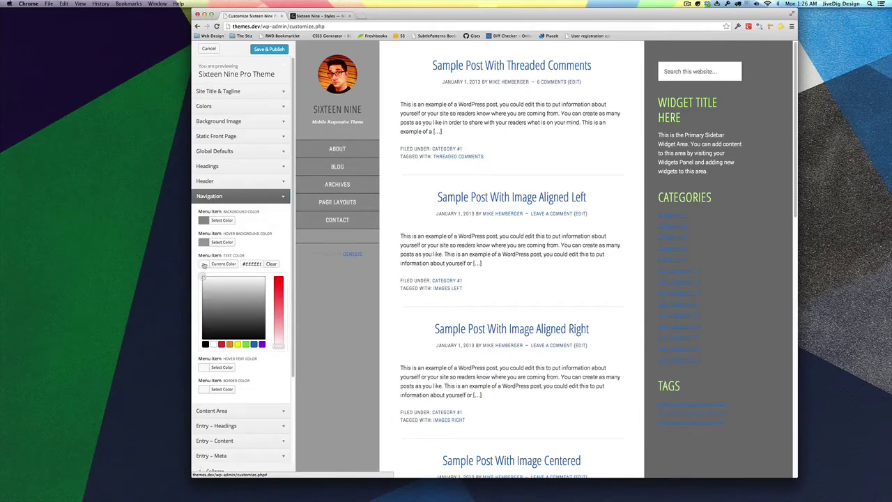
pyautogui.click(271, 264)
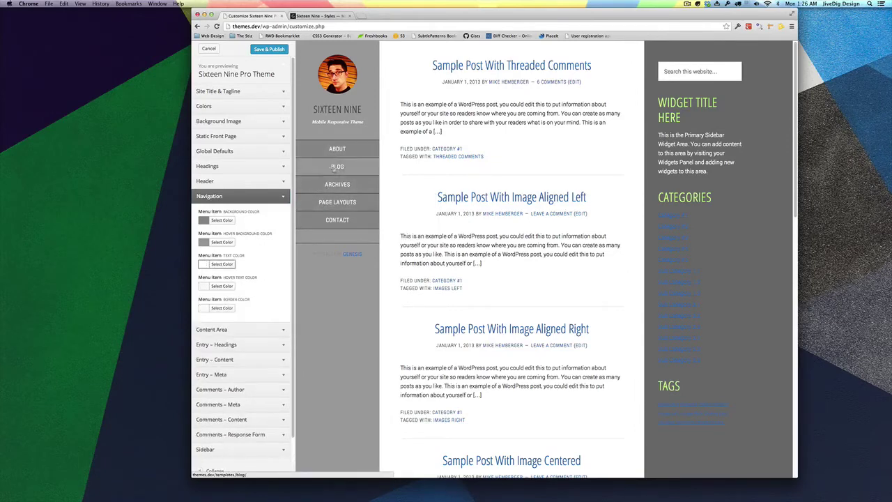
pyautogui.moveTo(339, 202)
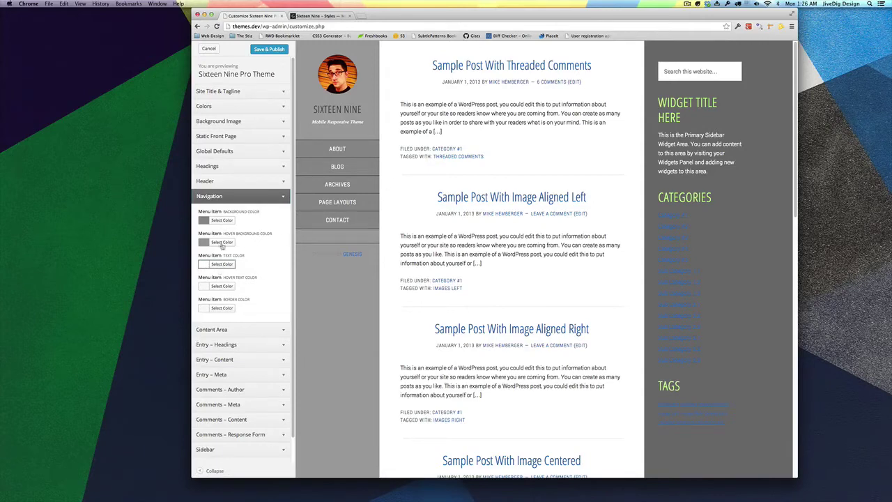
# Set the menu items' border color to darker gray #757575 and close the Navigation settings.
pyautogui.click(222, 308)
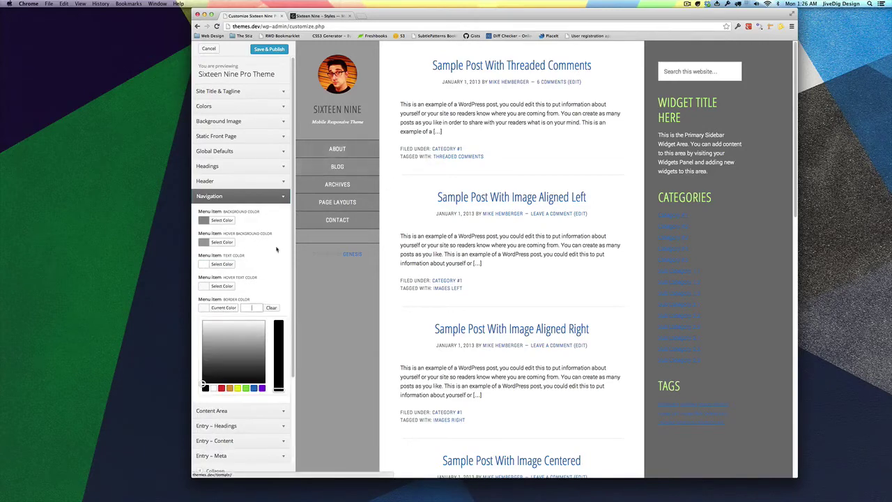
pyautogui.moveTo(199, 359)
pyautogui.mouseDown()
pyautogui.moveTo(213, 357)
pyautogui.moveTo(200, 354)
pyautogui.mouseUp()
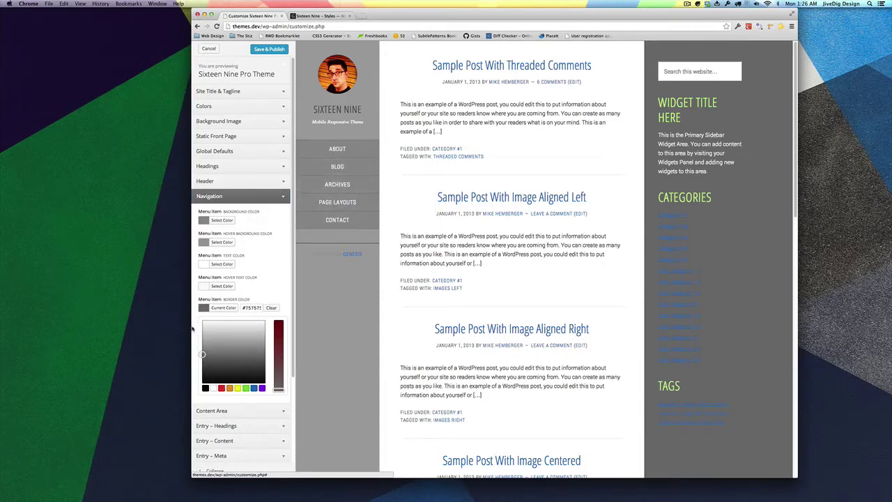
pyautogui.click(206, 306)
pyautogui.click(279, 200)
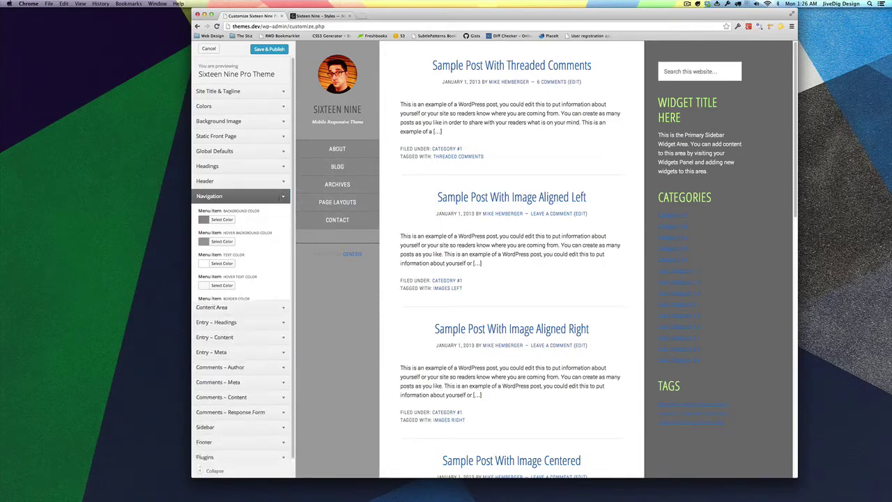
# Set the breadcrumb's background color to a light gray in the Content Area settings.
pyautogui.click(227, 215)
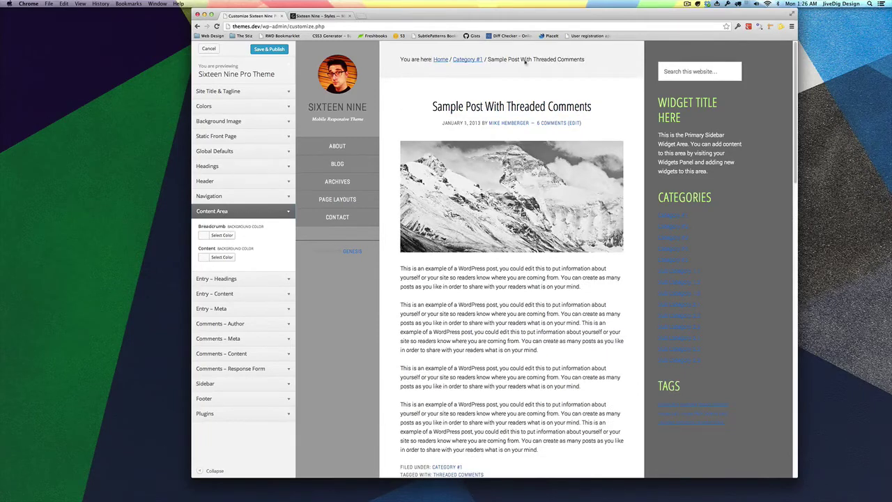
pyautogui.click(221, 235)
pyautogui.click(204, 253)
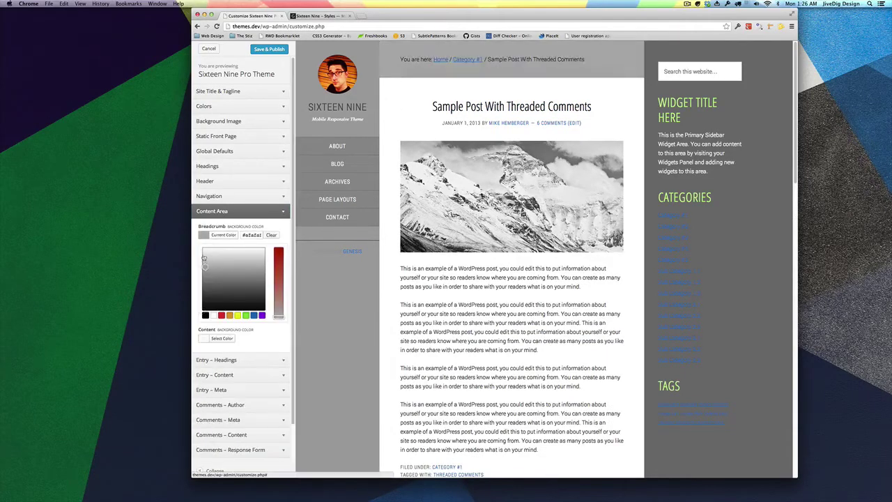
pyautogui.moveTo(204, 256); pyautogui.dragTo(202, 253)
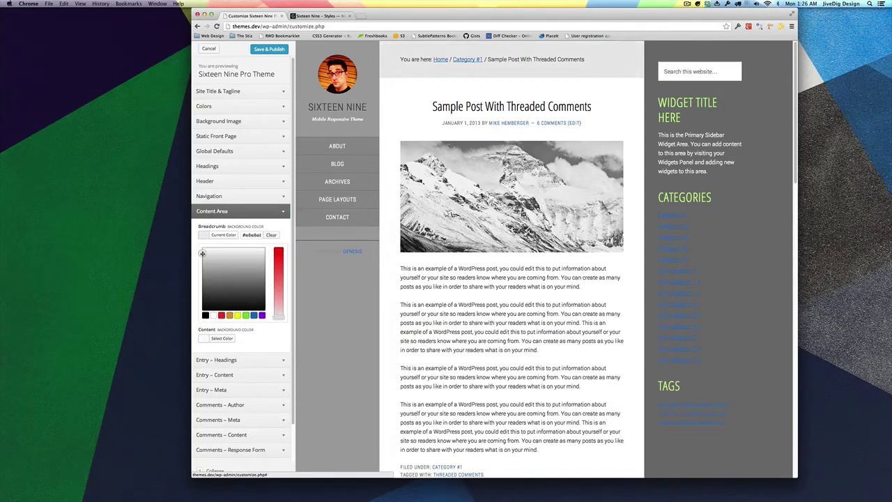
pyautogui.click(205, 237)
# Set the content background color to off-white #f7f7f7 and close the Content Area settings.
pyautogui.click(204, 256)
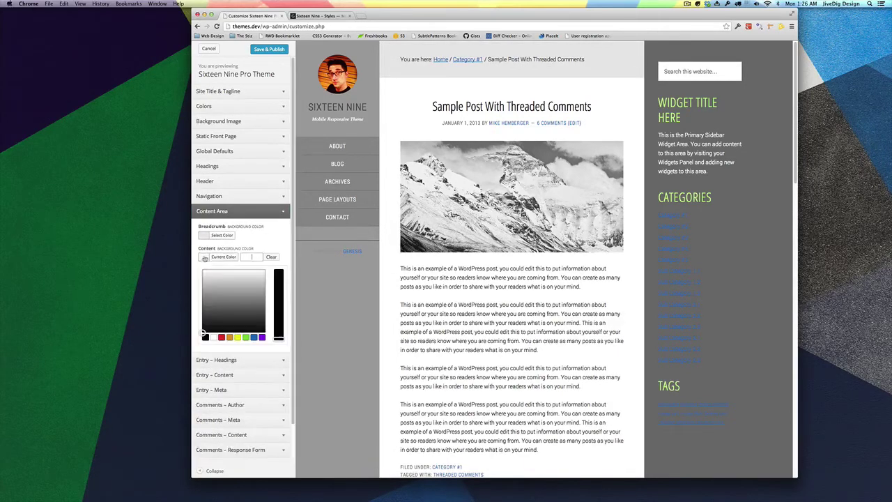
pyautogui.moveTo(203, 280)
pyautogui.mouseDown()
pyautogui.moveTo(202, 314)
pyautogui.moveTo(203, 271)
pyautogui.mouseUp()
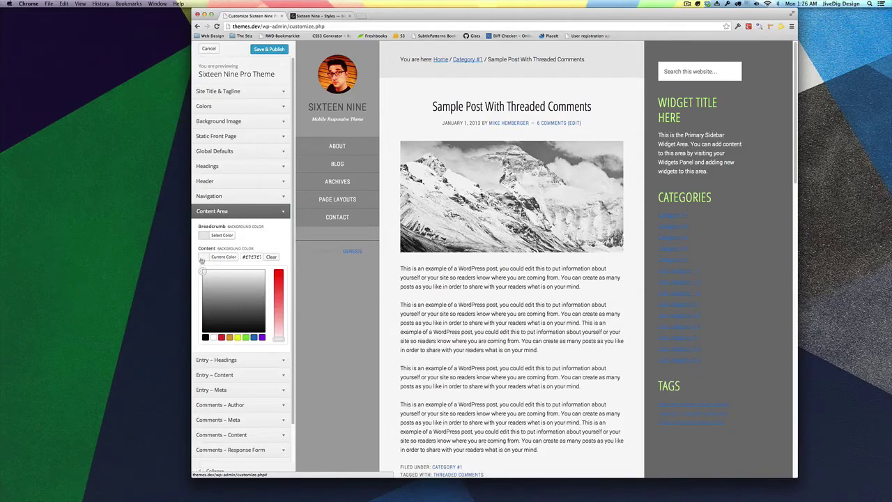
pyautogui.click(203, 257)
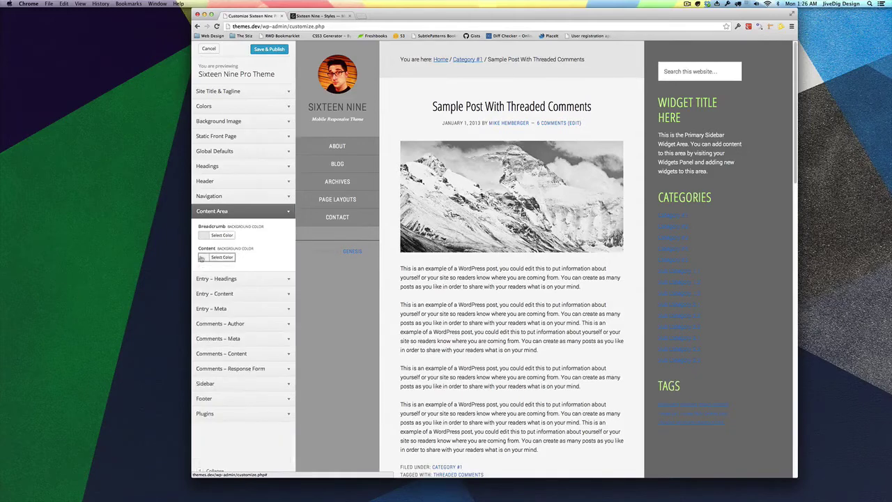
pyautogui.click(282, 215)
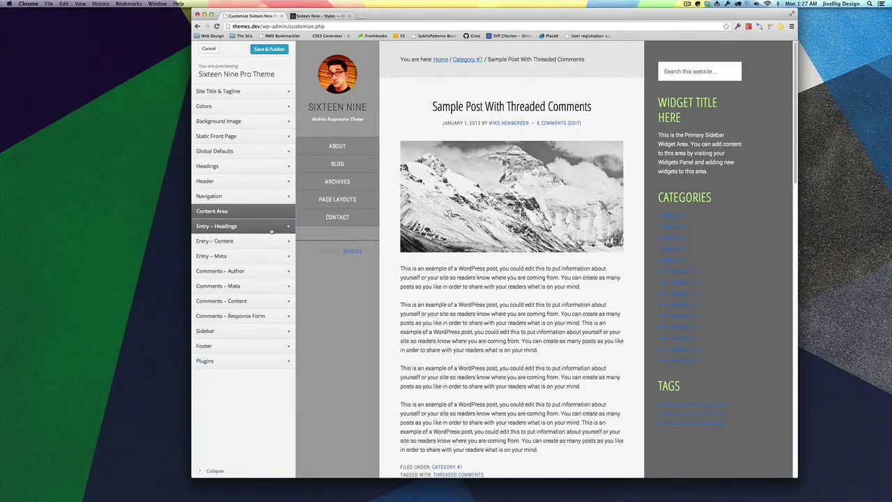
# Save and publish the customizations, previewing the Blog page and the Sample Post With Threaded Comments.
pyautogui.click(339, 172)
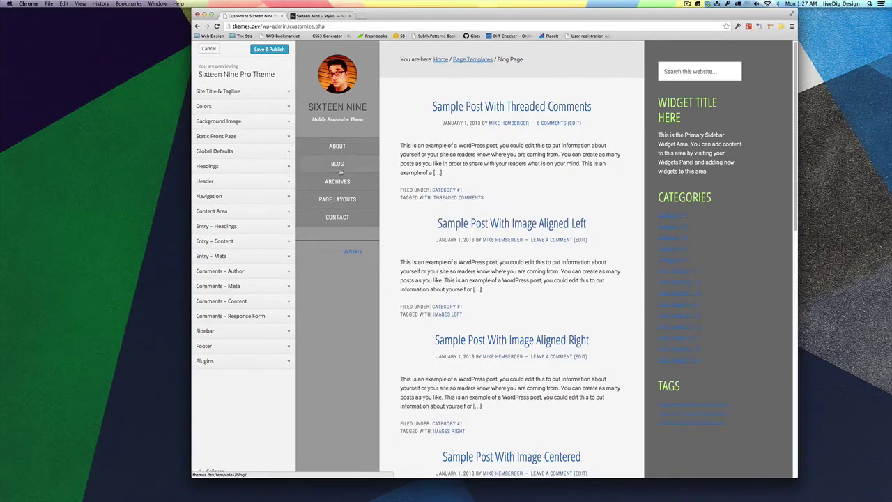
pyautogui.click(277, 50)
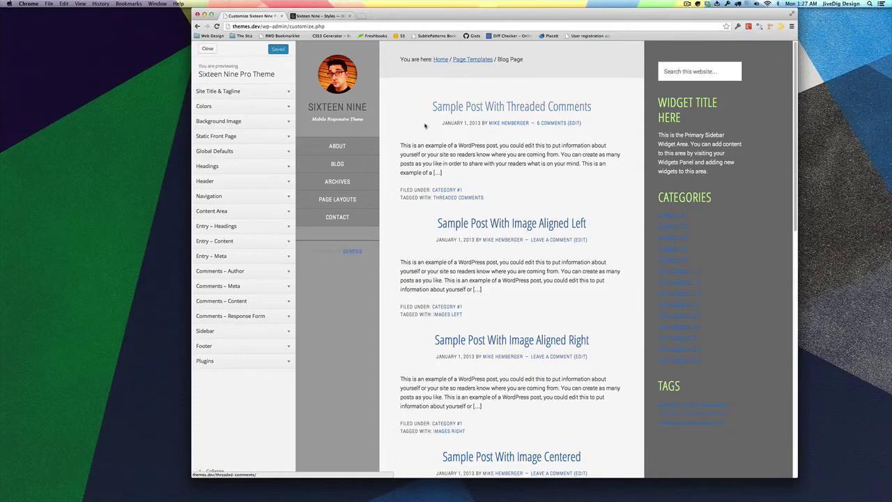
pyautogui.click(459, 103)
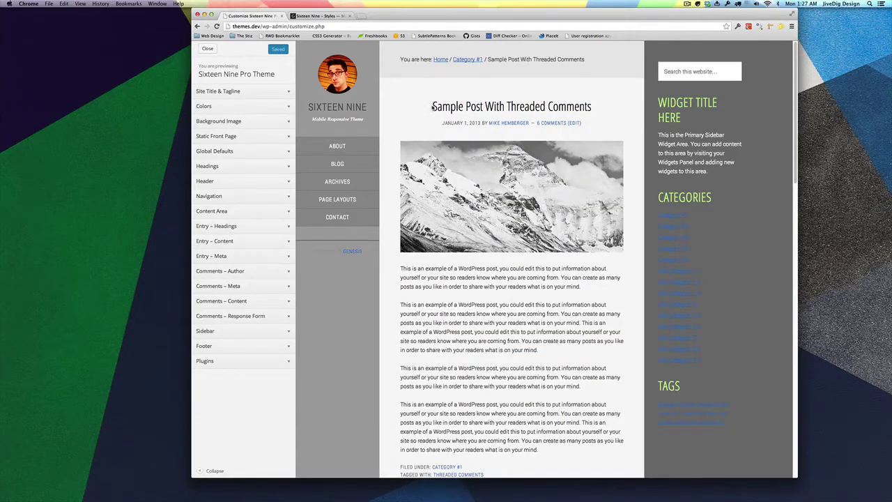
# Change the text color of all headings to dark gray in the Headings settings and close that section.
pyautogui.click(279, 164)
pyautogui.click(207, 222)
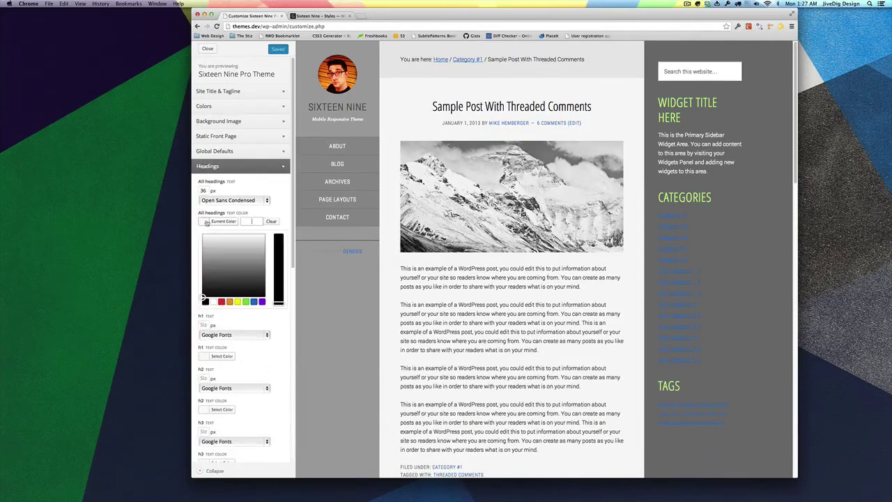
pyautogui.moveTo(205, 293); pyautogui.dragTo(202, 276)
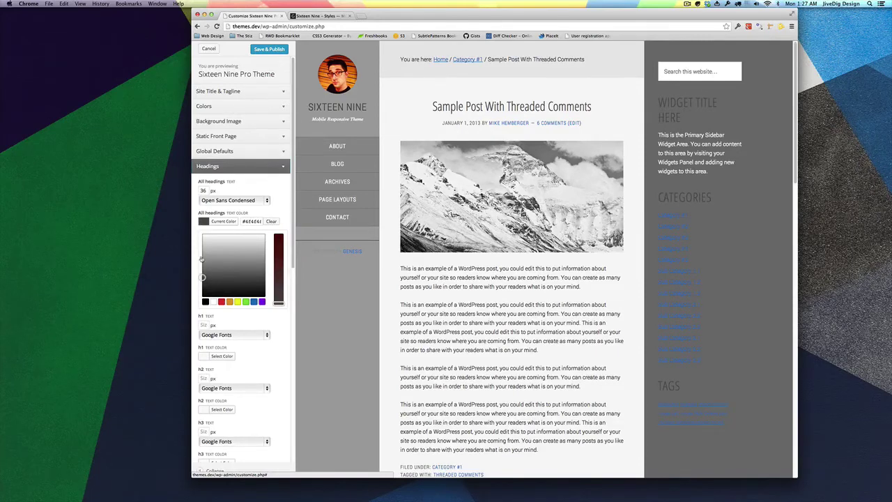
pyautogui.click(202, 223)
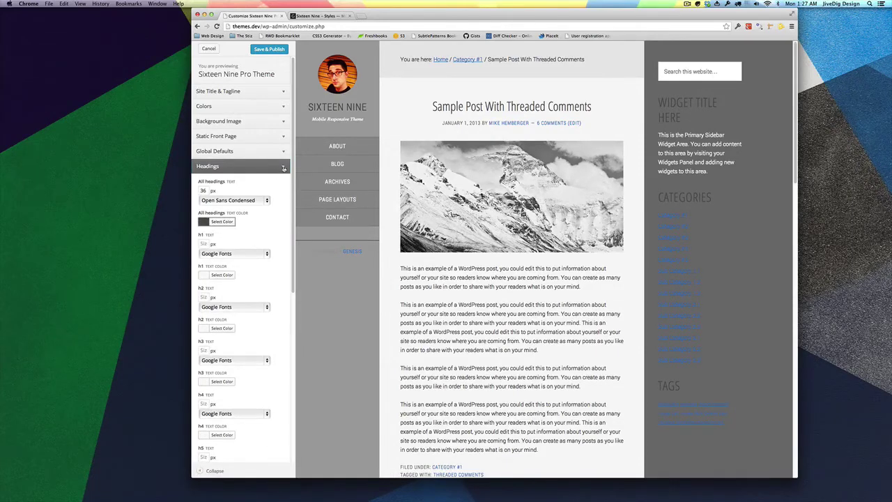
pyautogui.click(283, 168)
# Set the entry title text size to 44 px in the Entry – Headings settings and close that section.
pyautogui.click(272, 227)
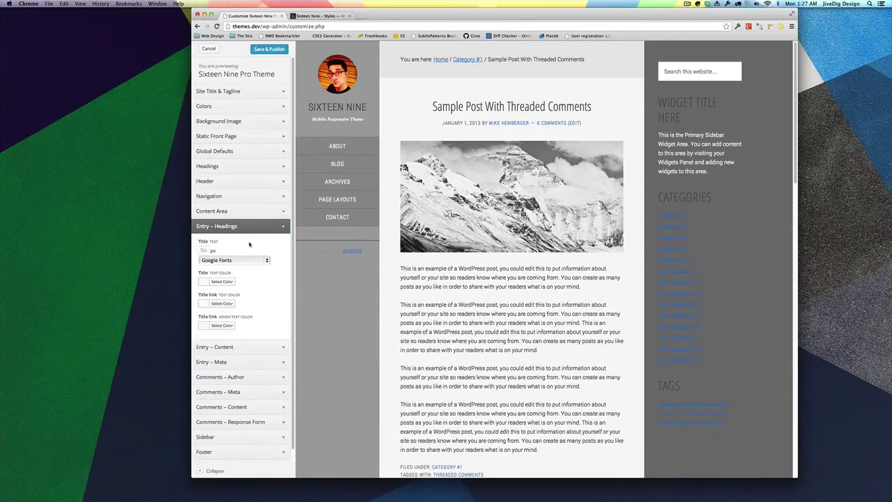
pyautogui.click(206, 250)
pyautogui.write('40')
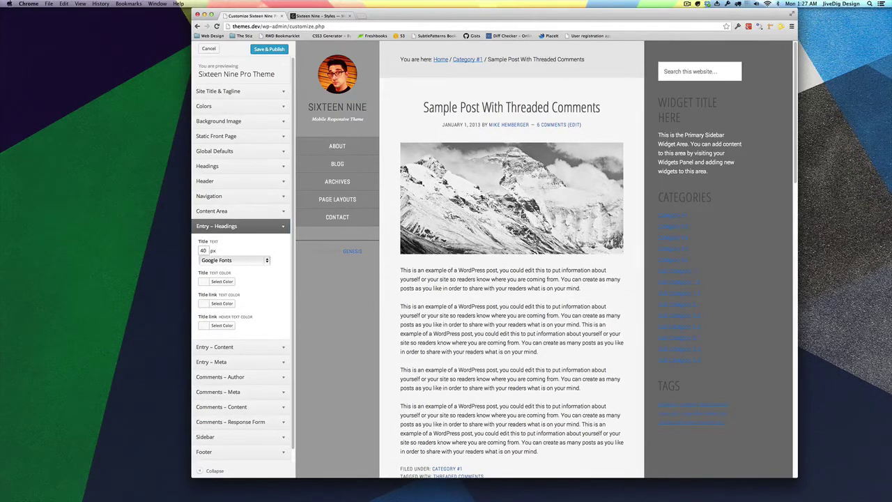
pyautogui.press('BackSpace')
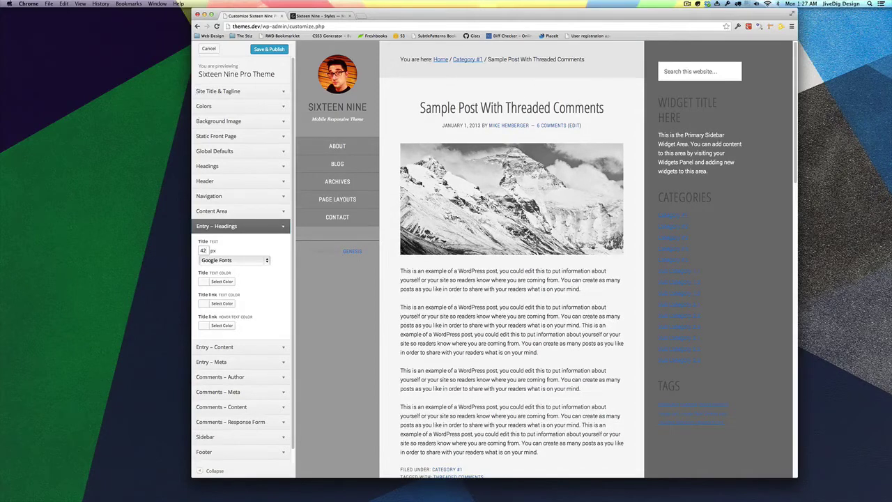
pyautogui.write('4')
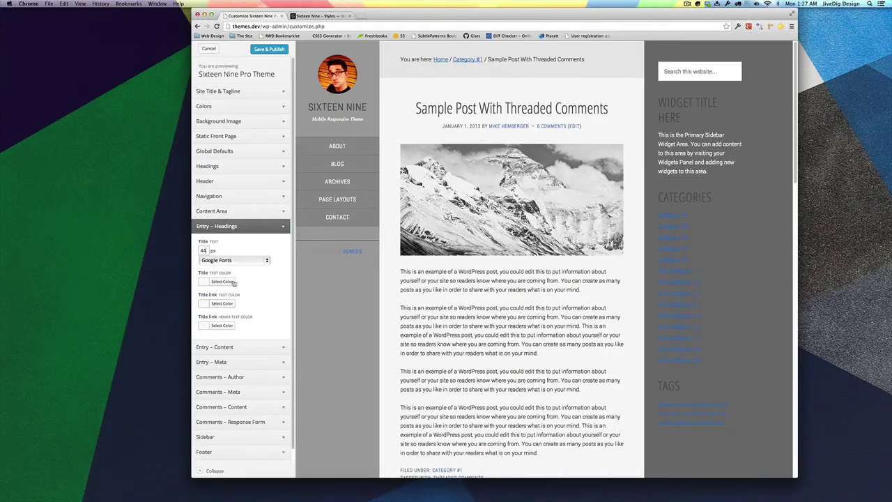
pyautogui.click(273, 230)
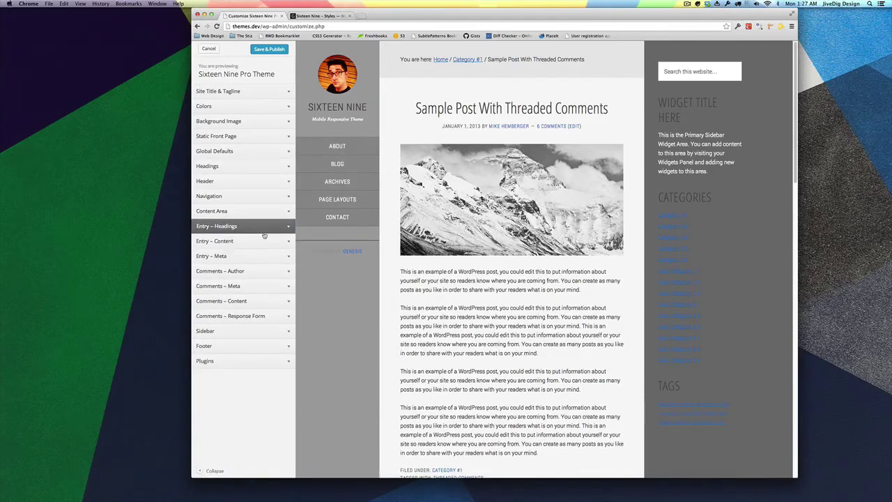
# Preview the Blog page and check the title options in the Entry – Headings settings.
pyautogui.click(338, 163)
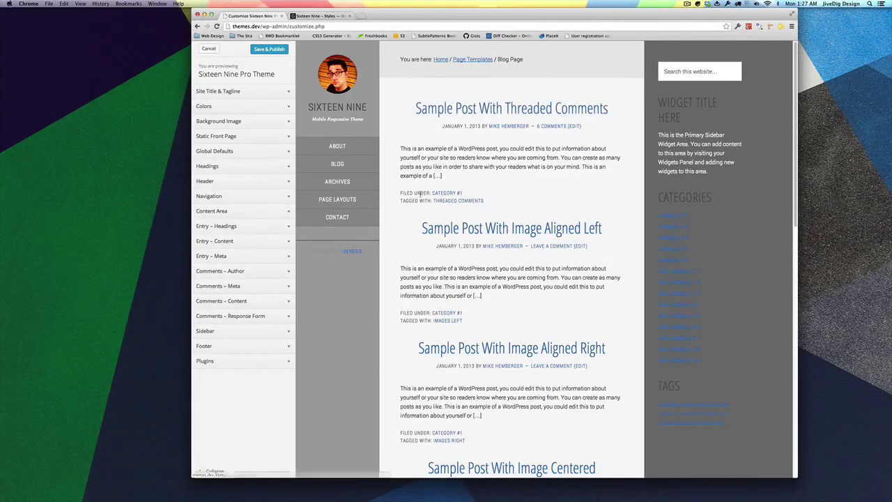
pyautogui.click(283, 230)
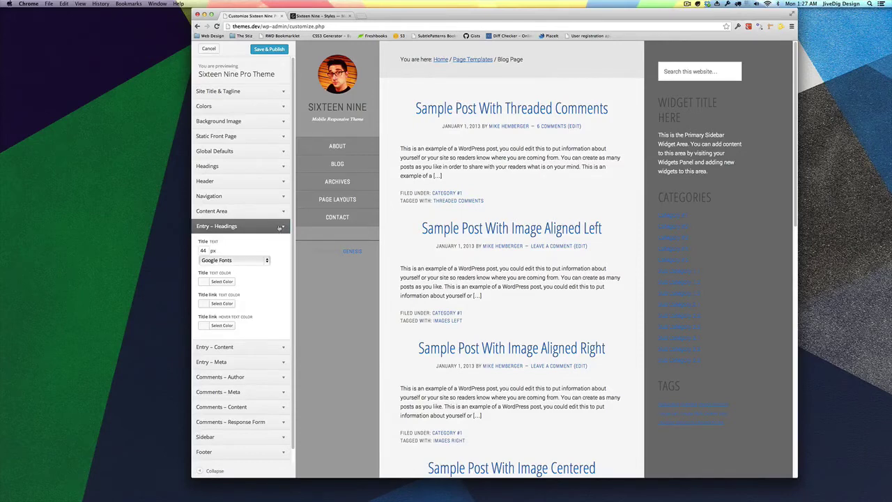
pyautogui.click(279, 228)
# Set the entry border color to light gray in the Entry – Content settings and close that section.
pyautogui.click(279, 242)
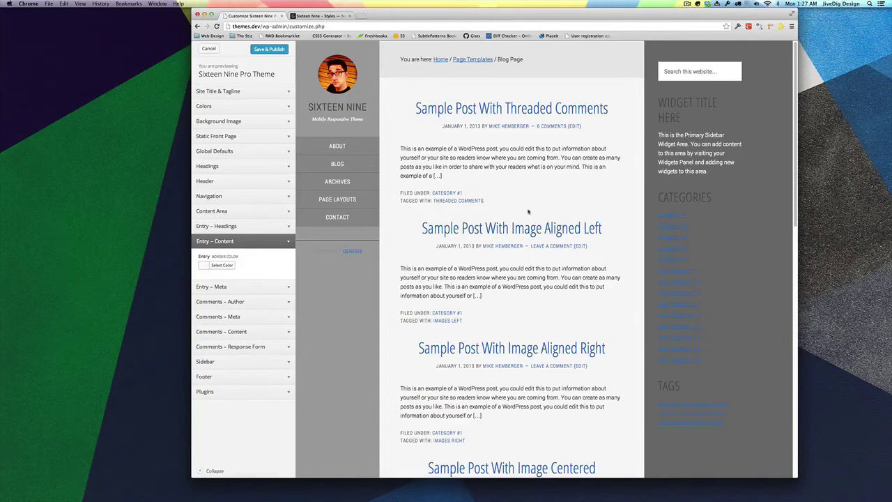
pyautogui.click(222, 265)
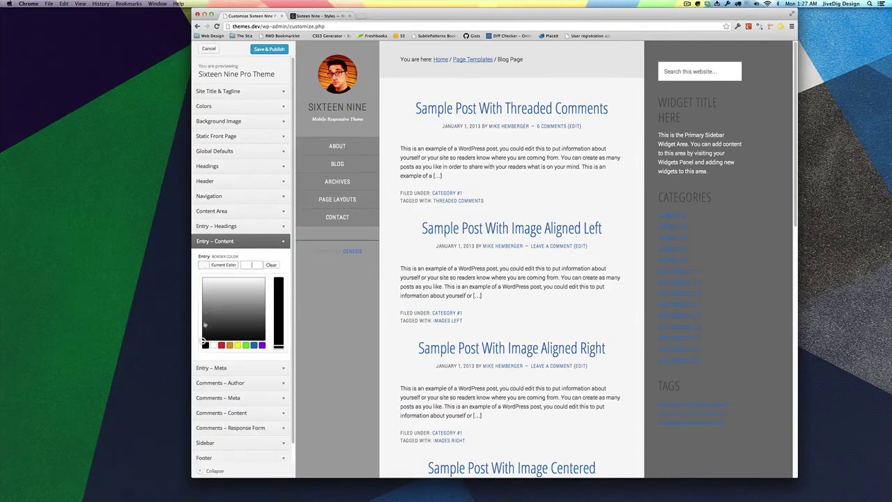
pyautogui.click(205, 328)
pyautogui.click(202, 303)
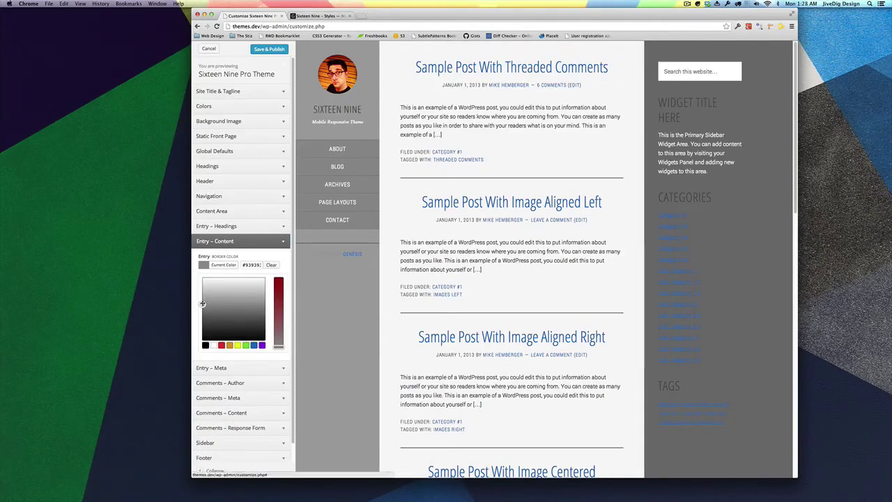
pyautogui.moveTo(203, 303); pyautogui.dragTo(202, 291)
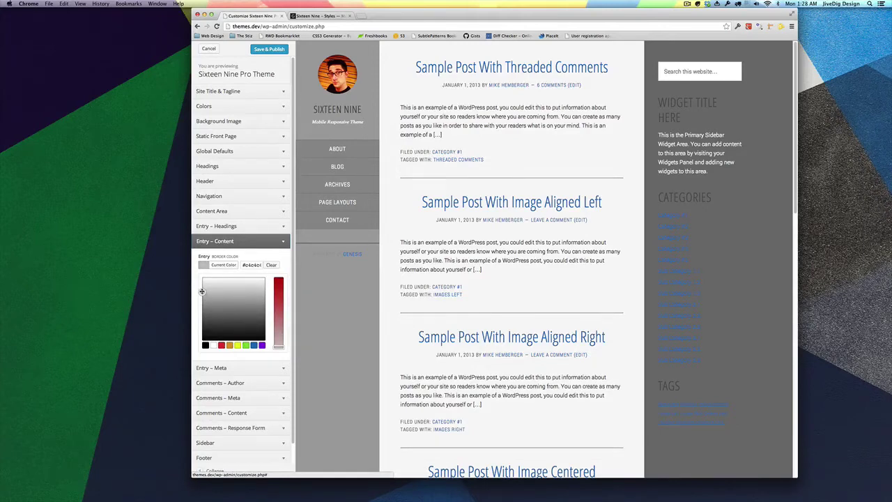
pyautogui.click(254, 244)
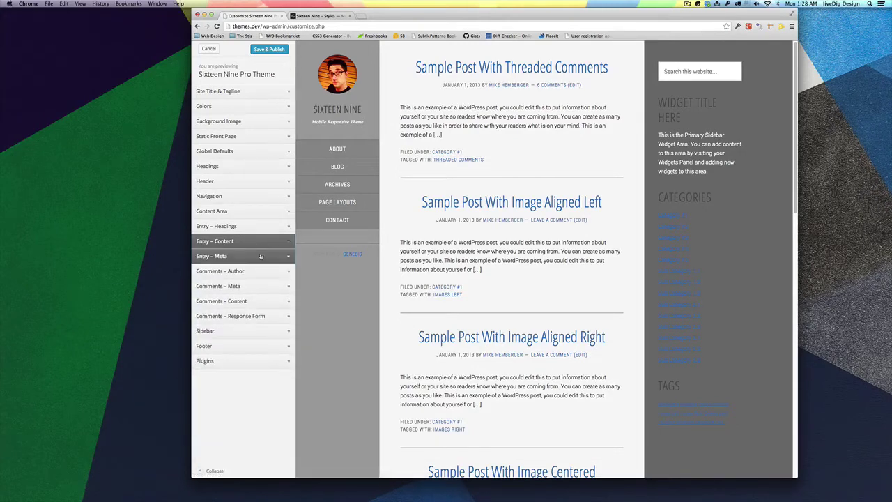
# Set the meta text size to 13 px in the Entry – Meta settings.
pyautogui.click(262, 257)
pyautogui.scroll(-3, 230, 230)
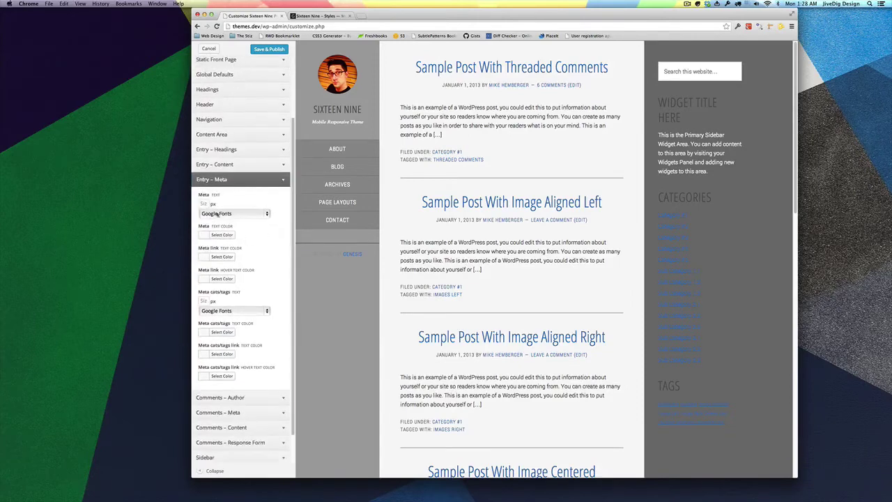
pyautogui.click(204, 203)
pyautogui.write('14')
pyautogui.write('2')
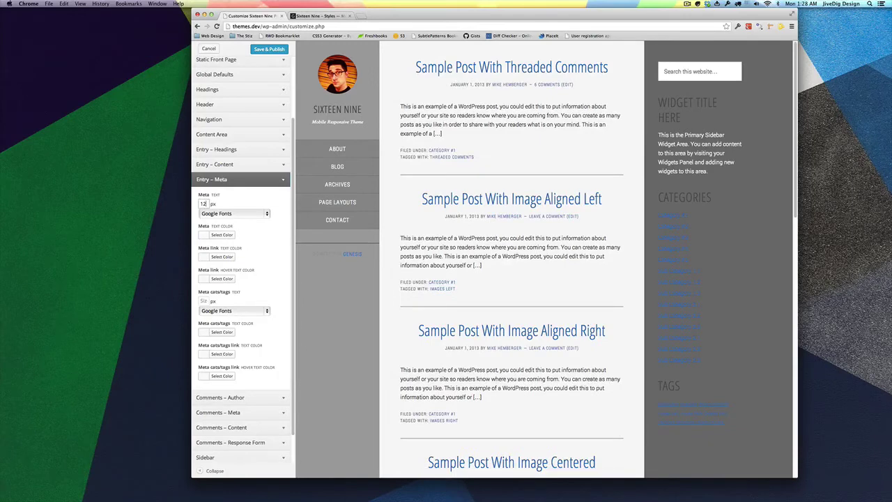
pyautogui.press('BackSpace')
pyautogui.write('3')
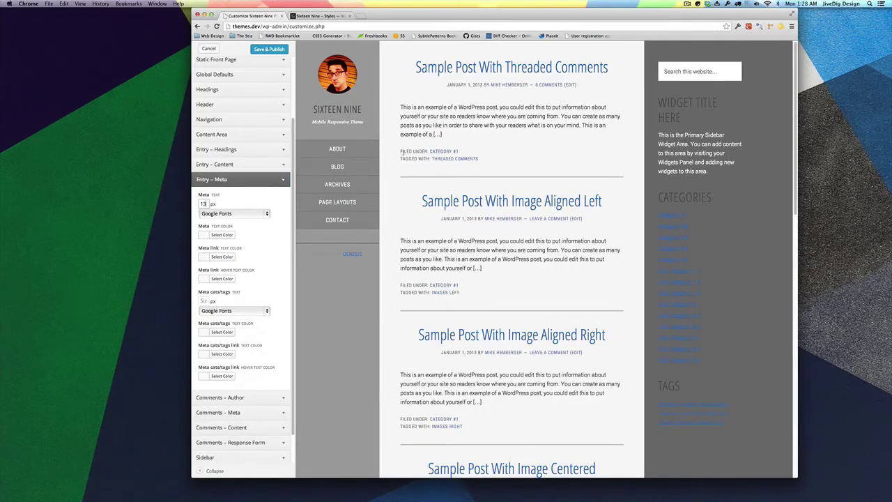
# Set the meta categories/tags text size to 11 px.
pyautogui.click(201, 301)
pyautogui.moveTo(199, 292); pyautogui.dragTo(230, 292)
pyautogui.click(202, 301)
pyautogui.write('11')
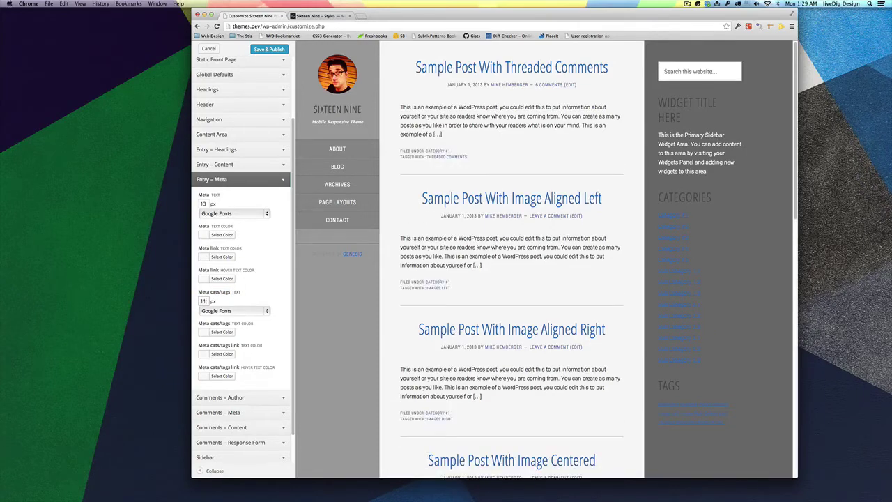
# Set the meta text color to a medium gray in the Entry – Meta settings.
pyautogui.click(204, 237)
pyautogui.click(203, 265)
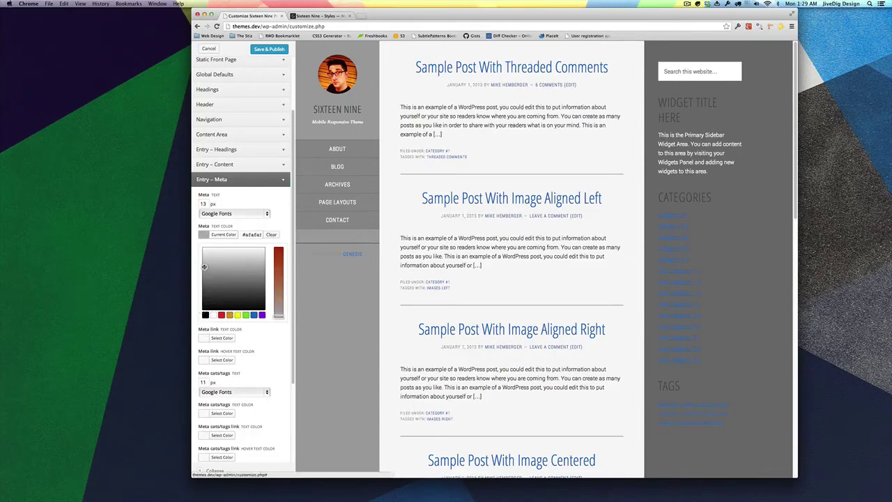
pyautogui.moveTo(203, 266); pyautogui.dragTo(203, 270)
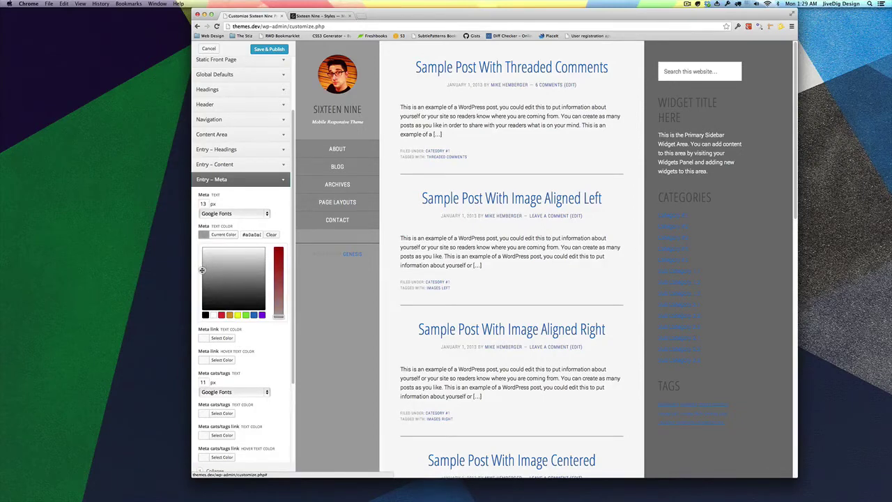
# Set the meta link text color to a bright, fully saturated green.
pyautogui.click(203, 339)
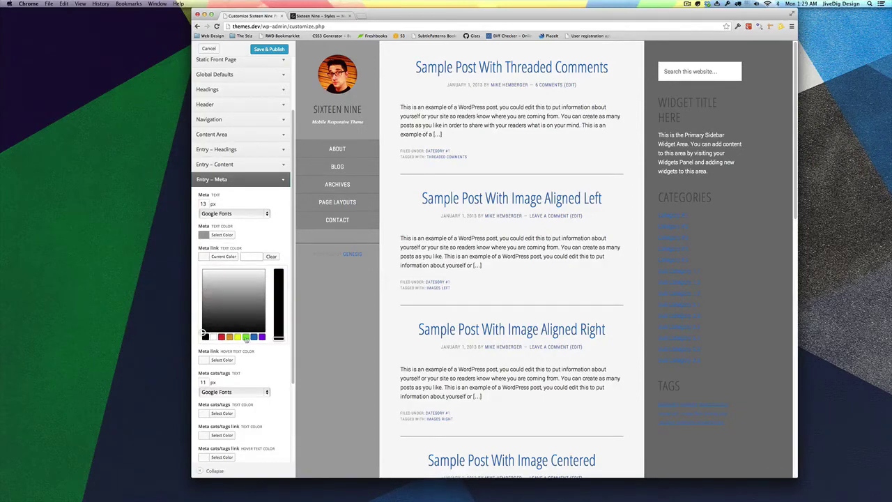
pyautogui.click(245, 338)
pyautogui.moveTo(278, 291); pyautogui.dragTo(279, 271)
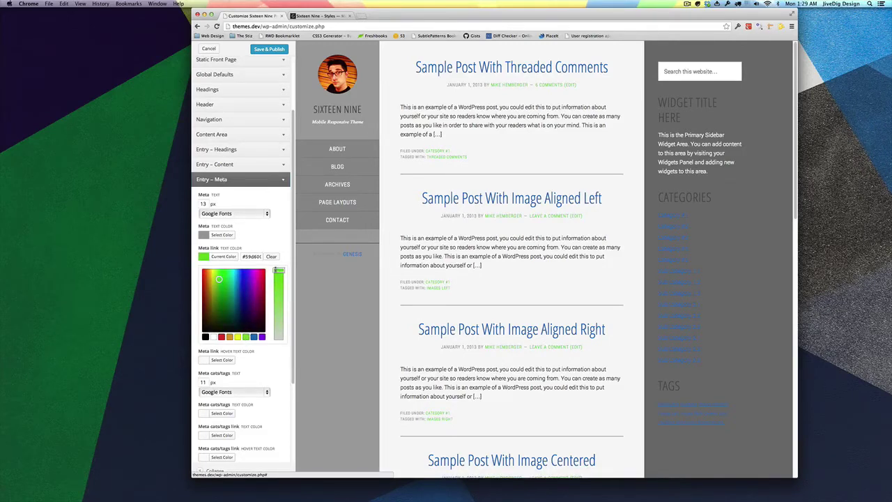
pyautogui.click(203, 257)
# Set the meta link hover text color to a darker green and close the Entry – Meta settings.
pyautogui.click(206, 281)
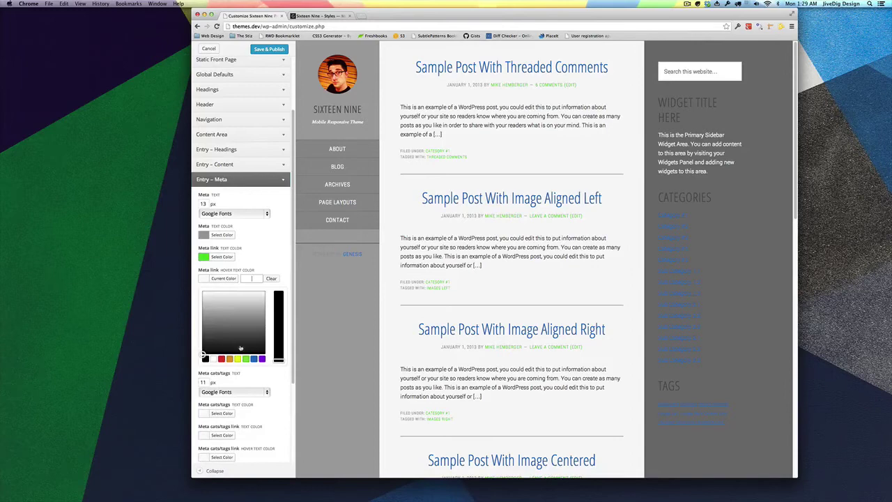
pyautogui.click(245, 359)
pyautogui.click(219, 308)
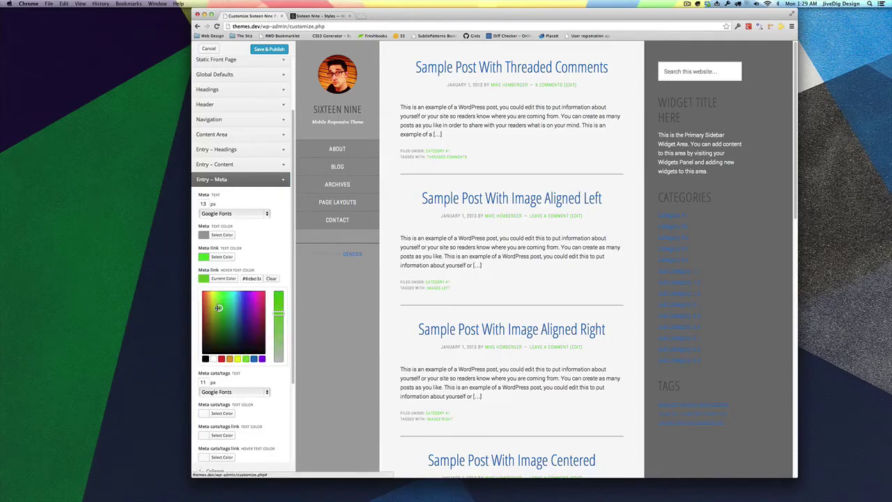
pyautogui.moveTo(219, 308); pyautogui.dragTo(220, 312)
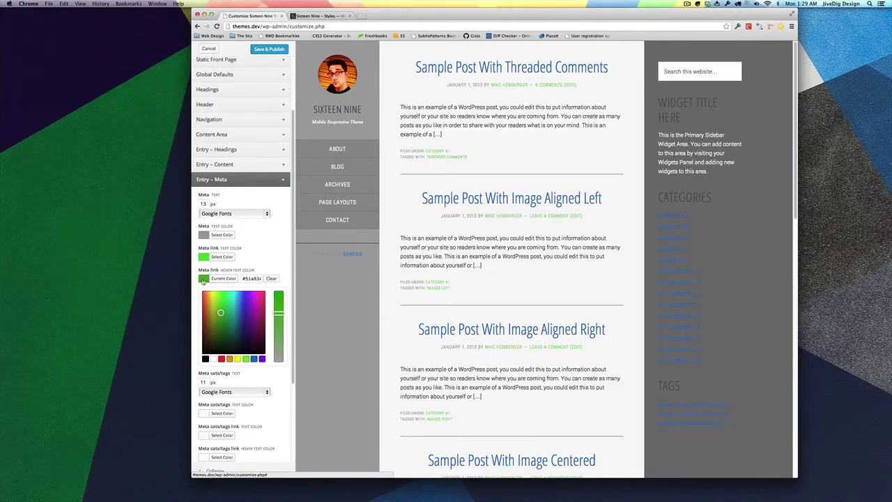
pyautogui.click(204, 280)
pyautogui.scroll(-1, 225, 294)
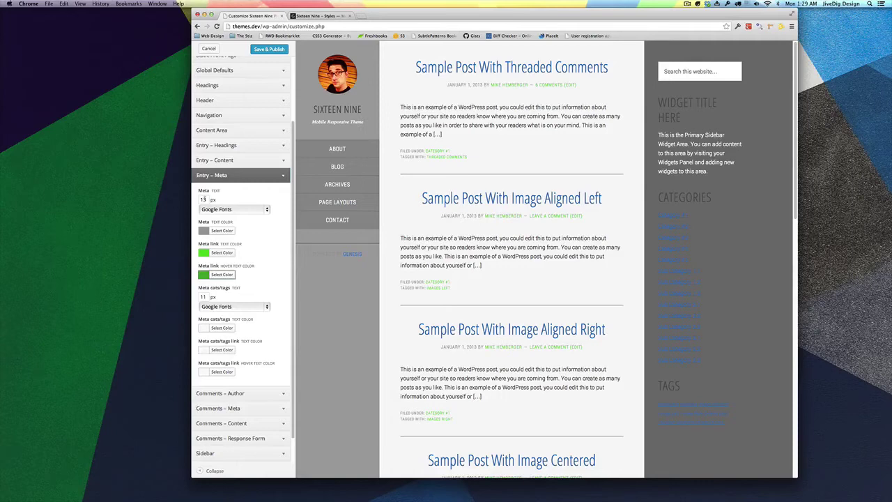
pyautogui.click(271, 179)
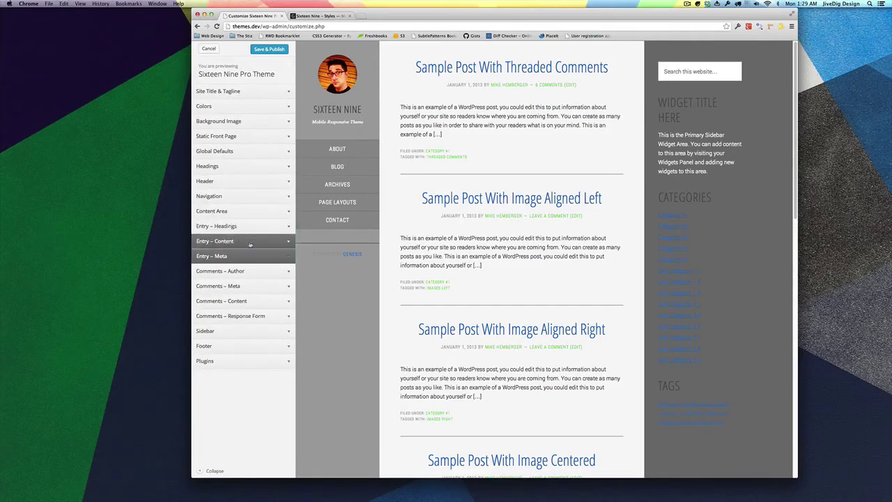
# Open the Comments – Author settings and examine the comments section of the Sample Post With Threaded Comments in the preview.
pyautogui.click(259, 270)
pyautogui.scroll(-10, 480, 166)
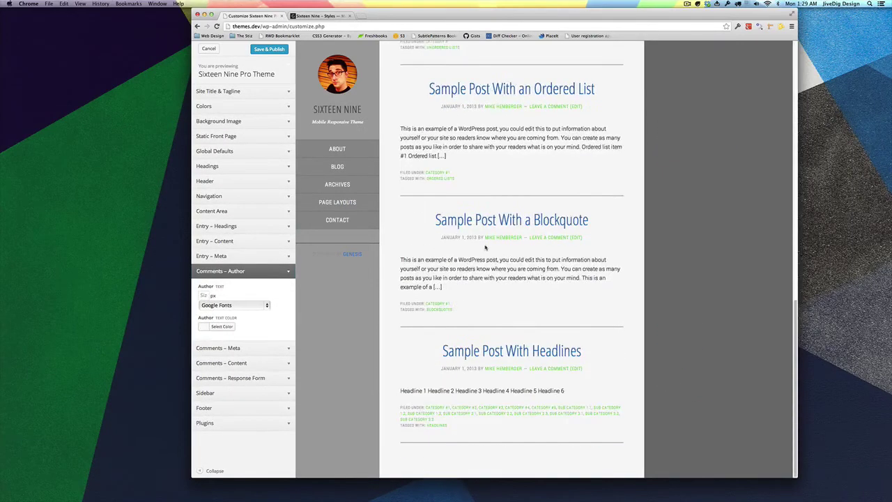
pyautogui.scroll(5, 480, 166)
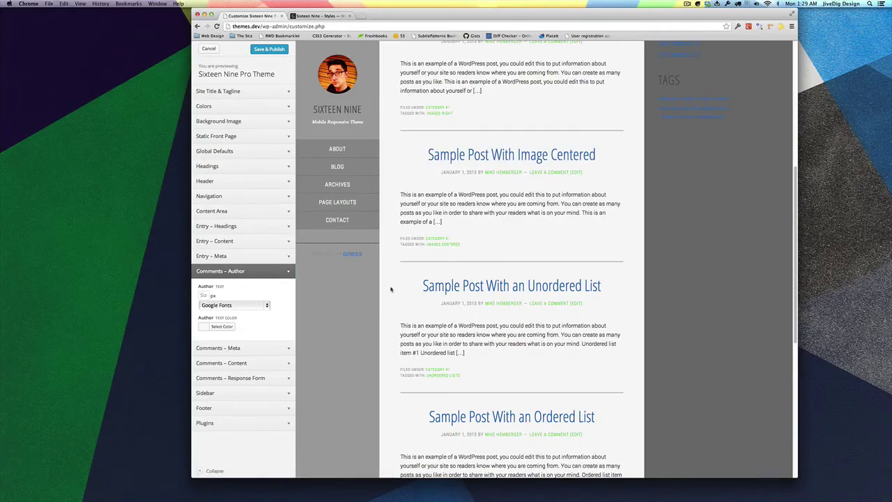
pyautogui.scroll(-15, 449, 223)
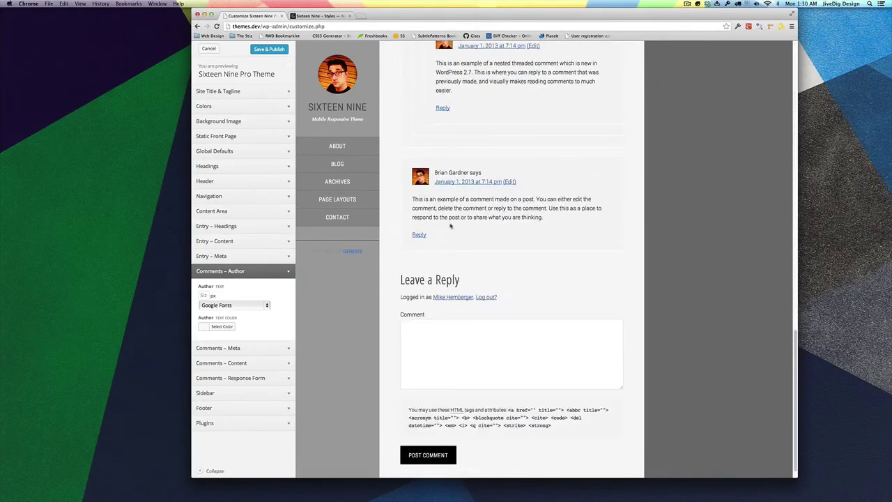
pyautogui.scroll(5, 449, 224)
pyautogui.scroll(2, 450, 224)
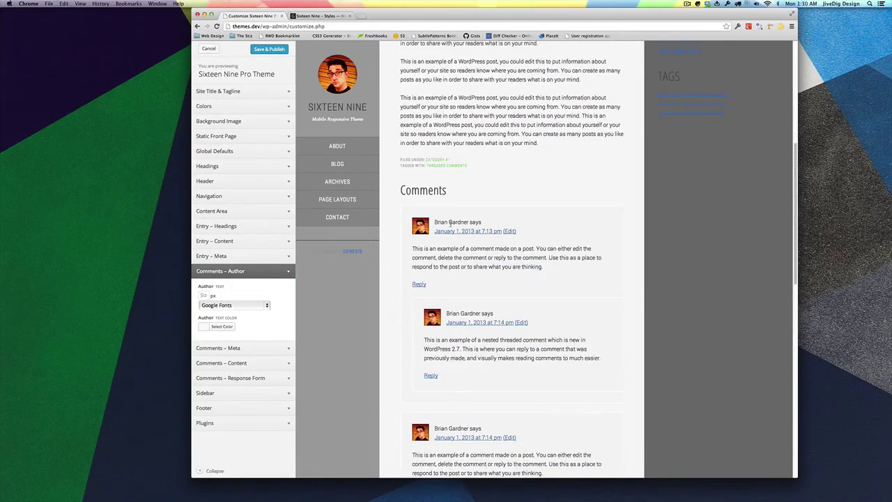
pyautogui.scroll(-1, 451, 220)
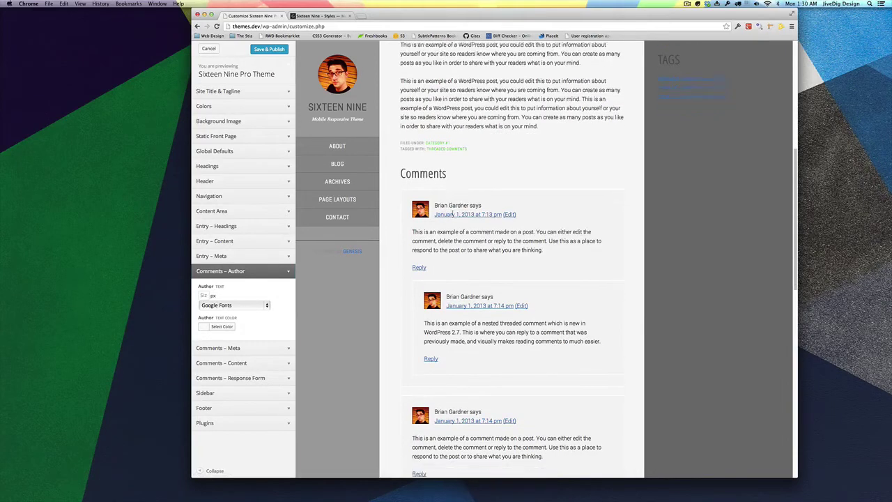
pyautogui.scroll(-2, 443, 212)
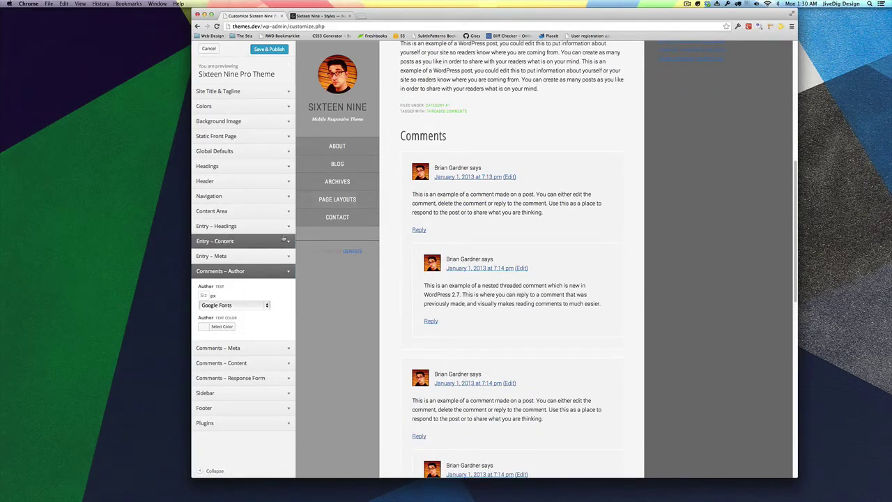
pyautogui.scroll(-1, 395, 223)
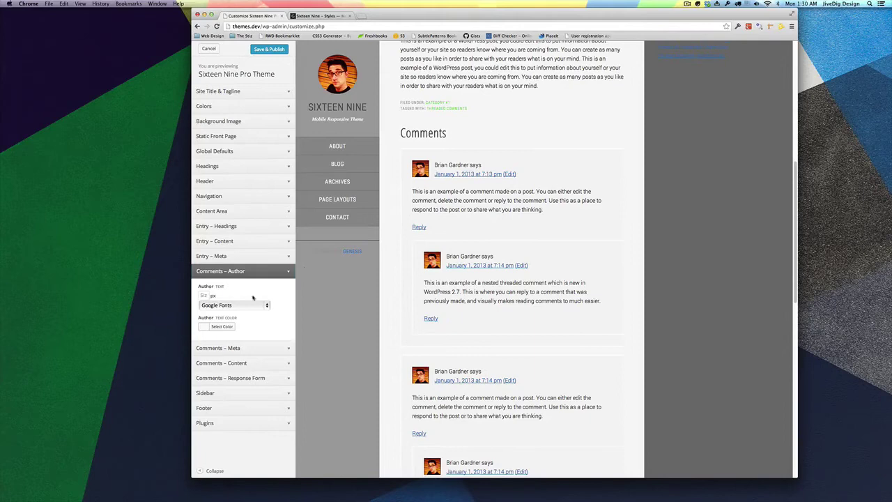
# Set the comment author text size to 13 px and its text color to black.
pyautogui.click(206, 296)
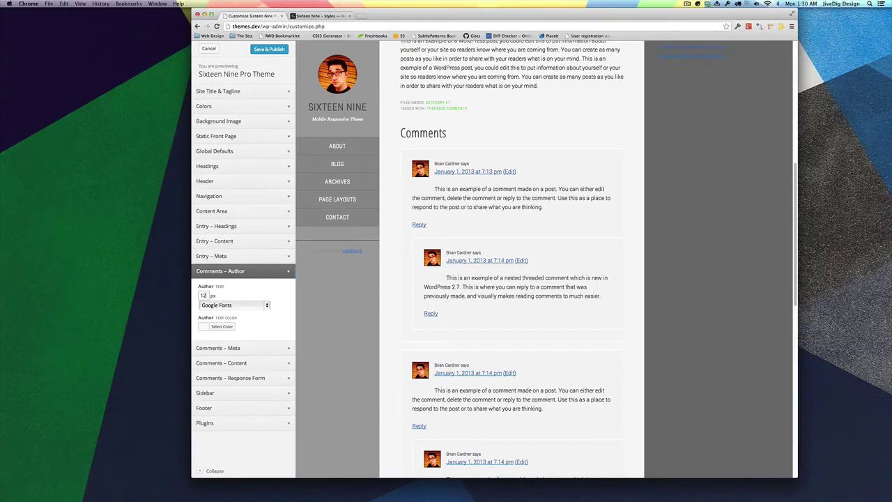
pyautogui.press('Up')
pyautogui.click(209, 326)
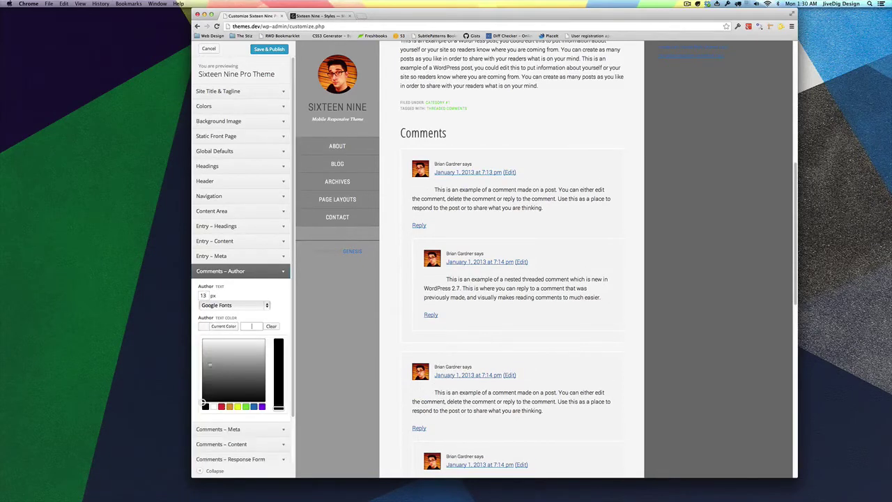
pyautogui.click(204, 375)
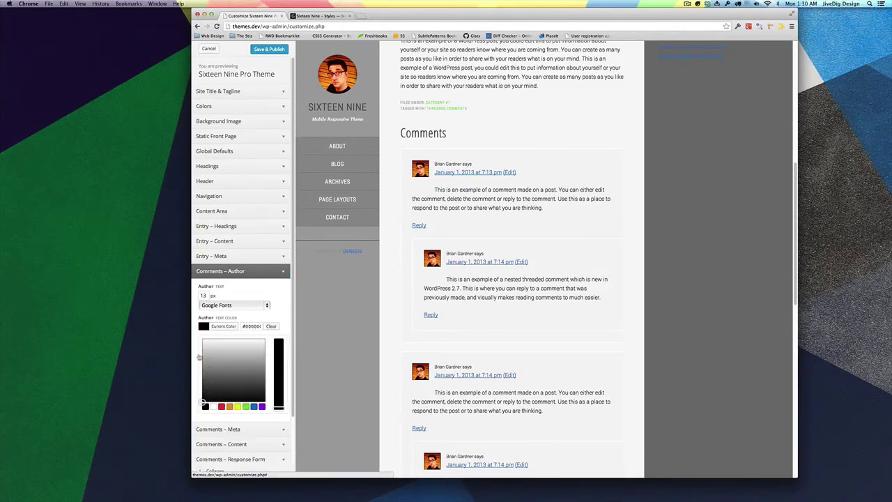
pyautogui.click(209, 326)
# Set the comment date and time text size to 12 px in the Comments – Meta settings and close them.
pyautogui.click(253, 348)
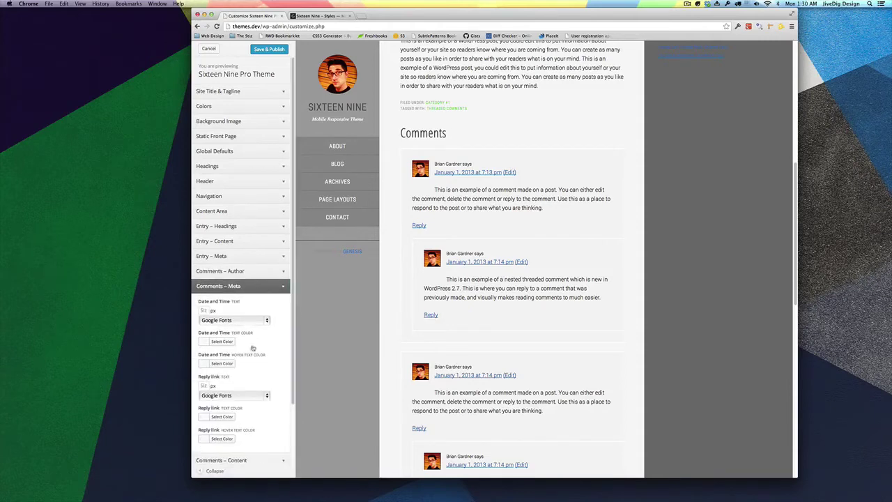
pyautogui.scroll(-1, 223, 307)
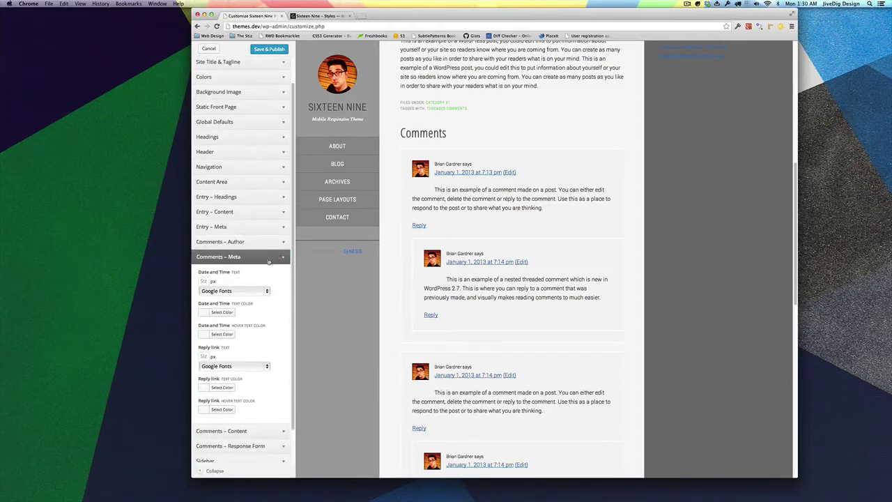
pyautogui.click(203, 282)
pyautogui.write('12')
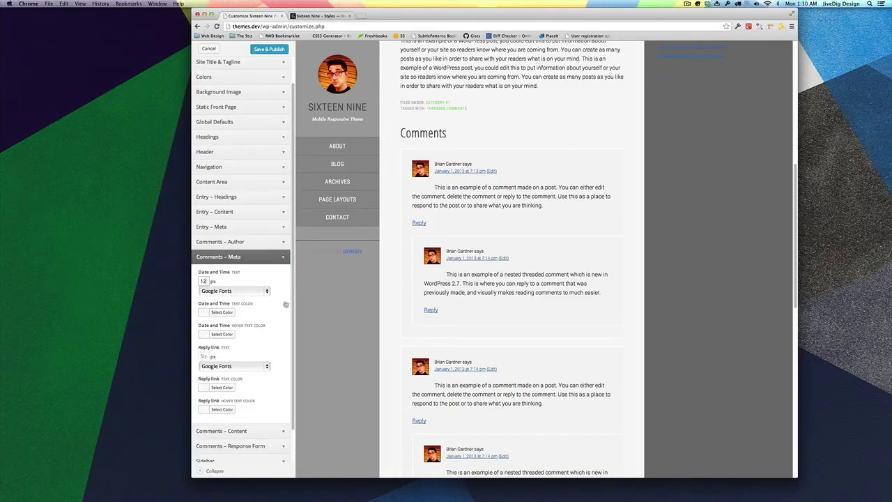
pyautogui.scroll(-2, 244, 354)
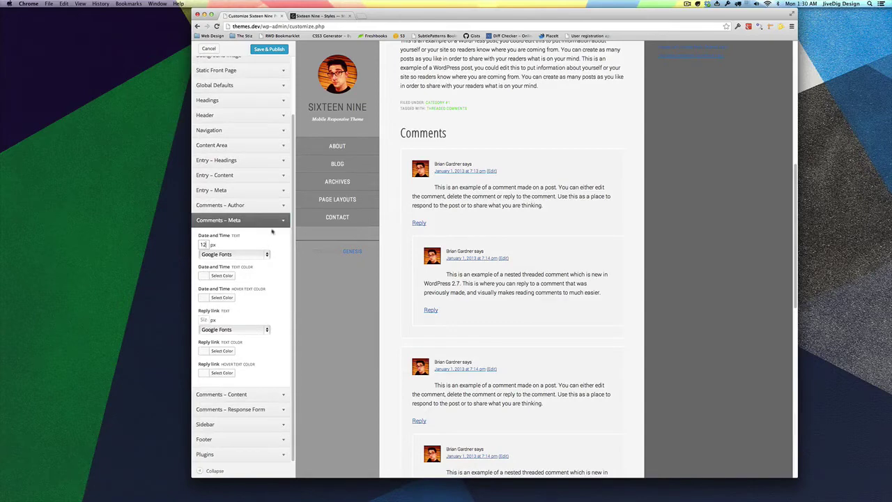
pyautogui.click(273, 222)
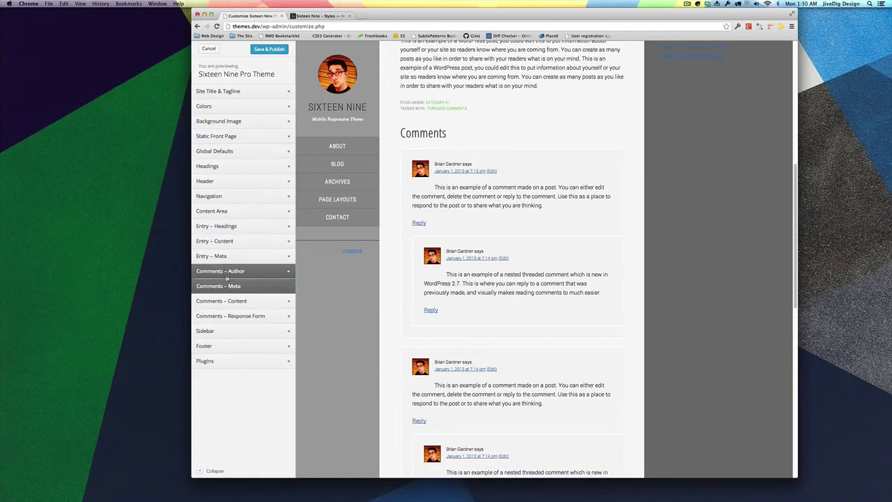
# Set the comments background color to light gray in the Comments – Content settings.
pyautogui.click(230, 299)
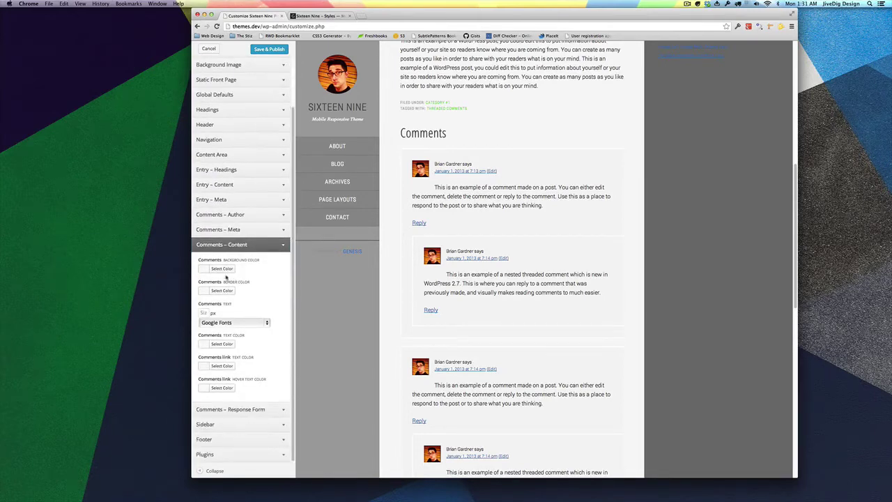
pyautogui.click(204, 271)
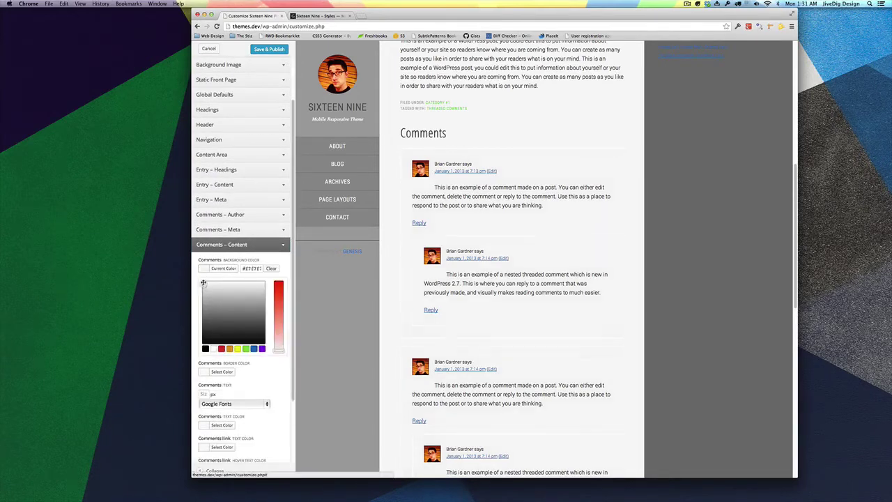
pyautogui.moveTo(203, 281); pyautogui.dragTo(202, 289)
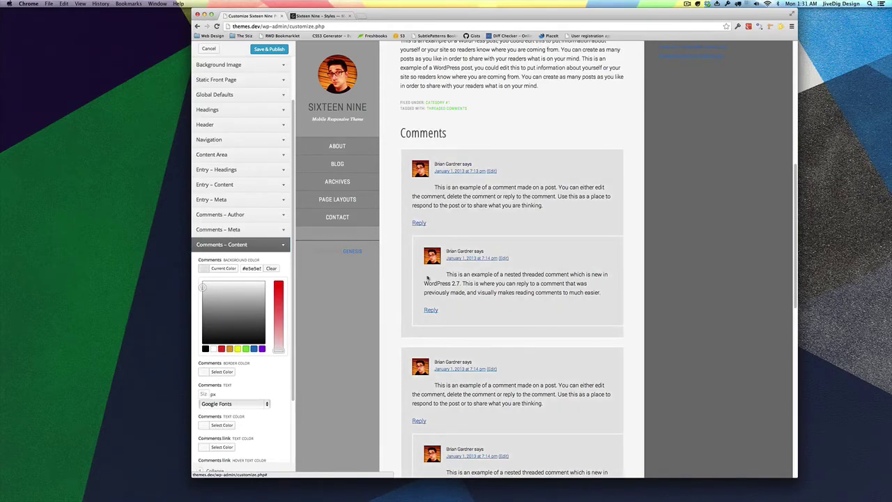
pyautogui.click(204, 271)
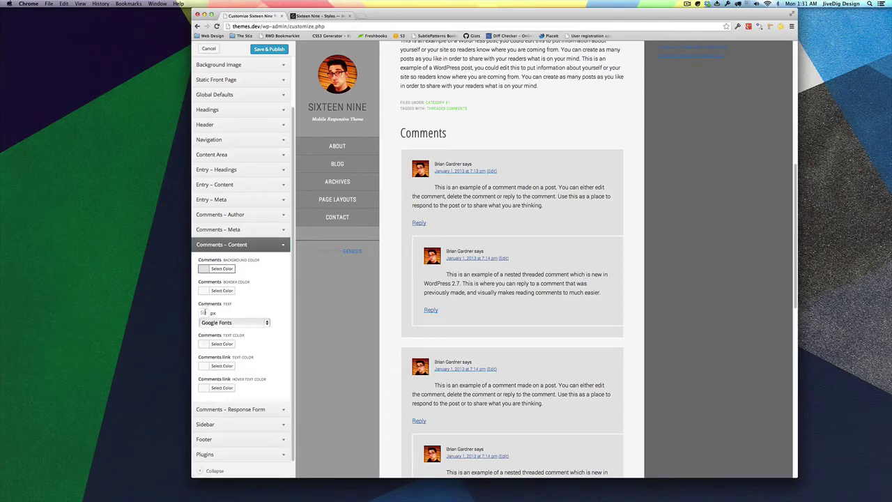
# Set the comments text size to 15 px.
pyautogui.click(204, 313)
pyautogui.write('13')
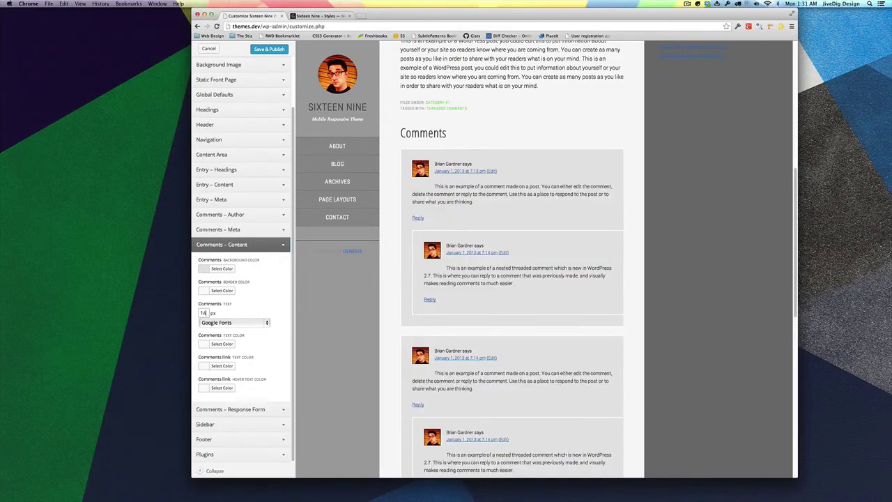
pyautogui.write('5')
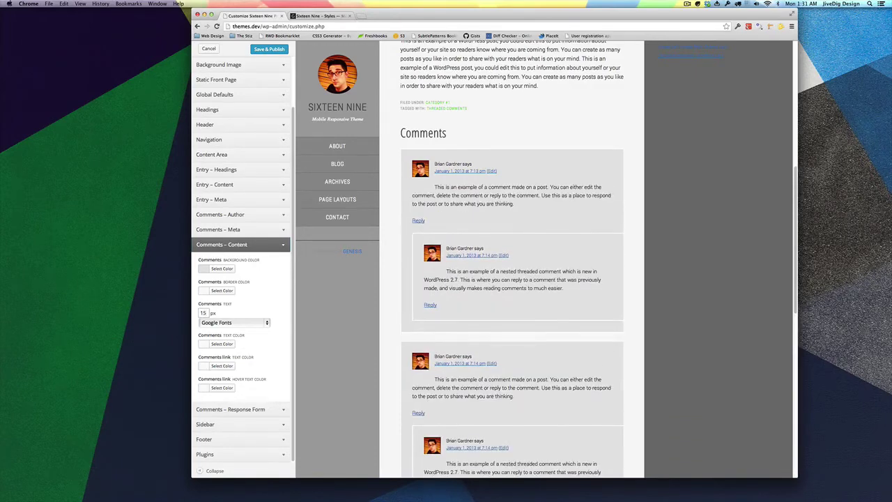
# Set the comments text color to dark gray #5b5b5b and close the Comments – Content settings.
pyautogui.click(205, 344)
pyautogui.click(204, 377)
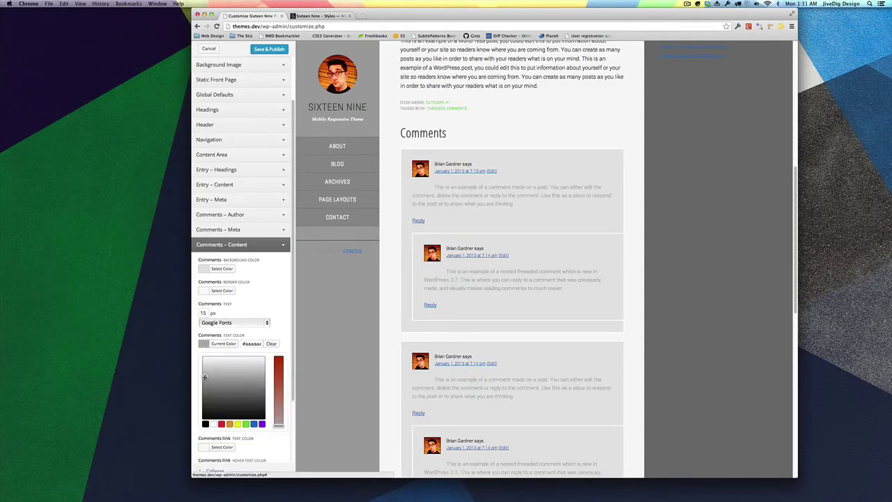
pyautogui.moveTo(205, 378); pyautogui.dragTo(202, 396)
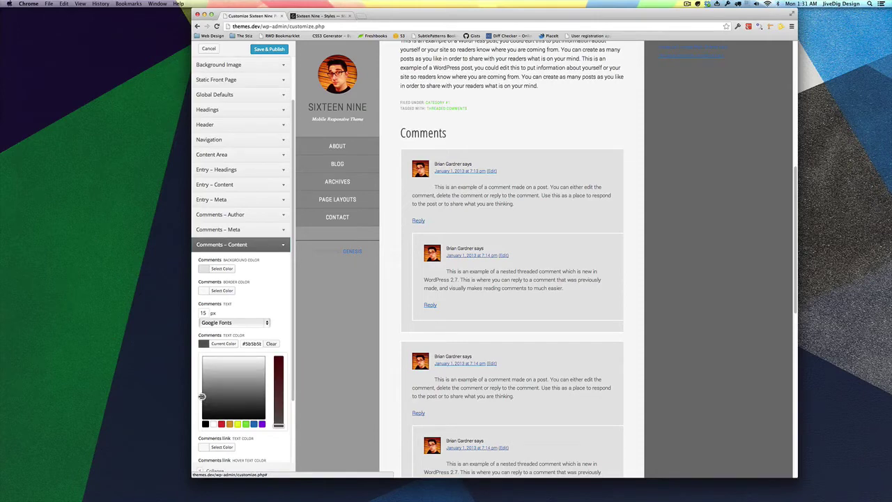
pyautogui.scroll(-3, 222, 350)
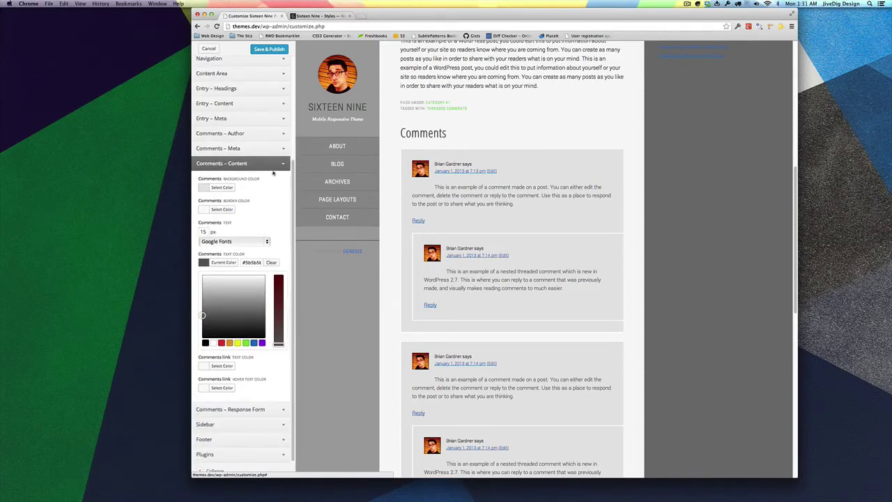
pyautogui.click(273, 170)
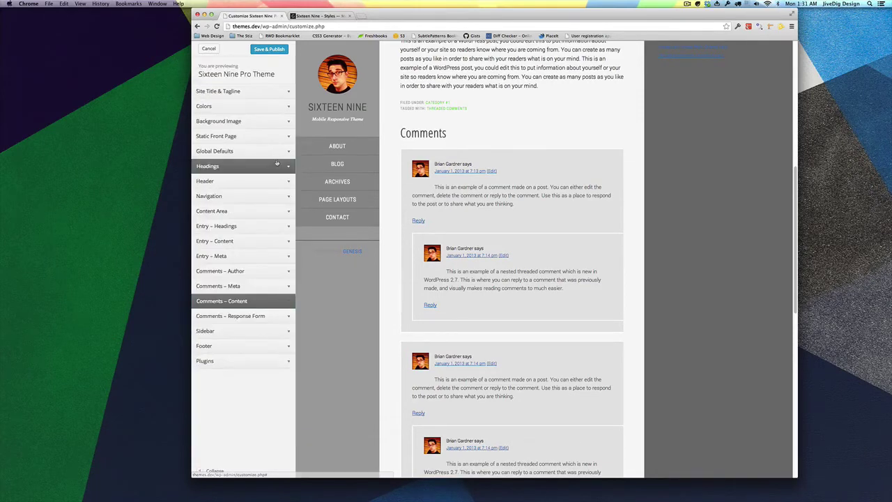
# Examine the Comments – Response Form settings alongside the Leave a Reply form in the preview, leaving them closed.
pyautogui.click(264, 315)
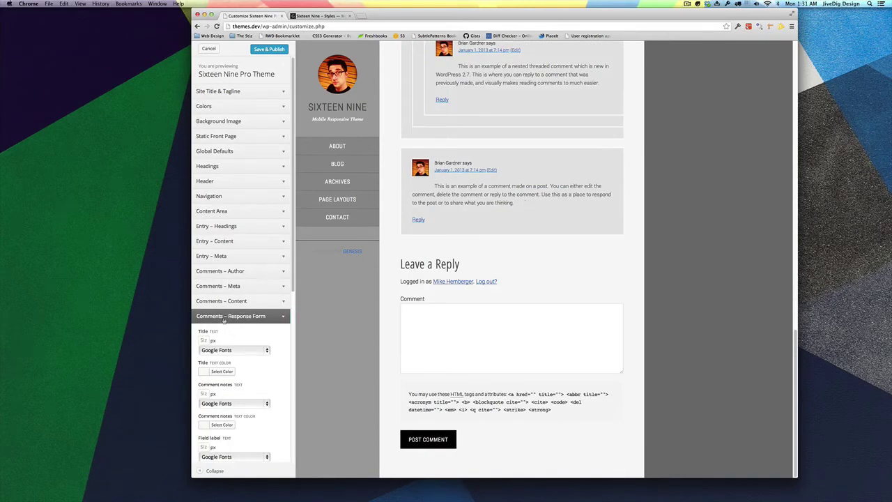
pyautogui.scroll(-4, 224, 320)
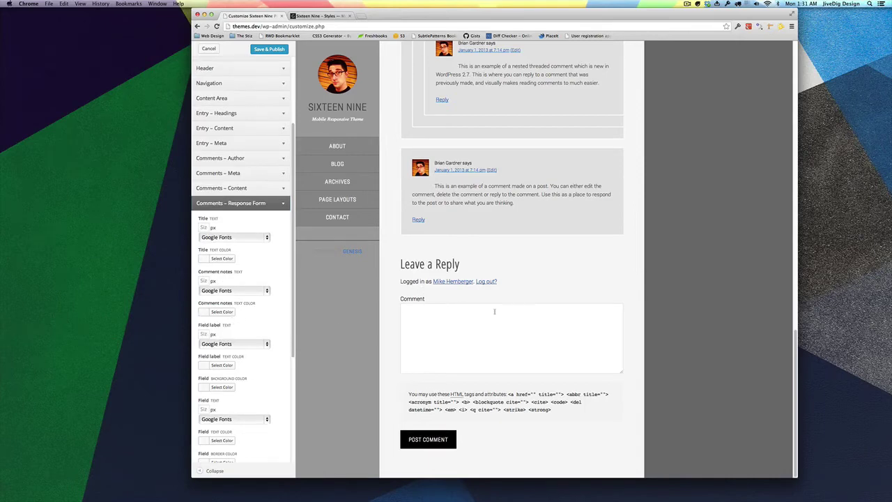
pyautogui.scroll(-2, 242, 305)
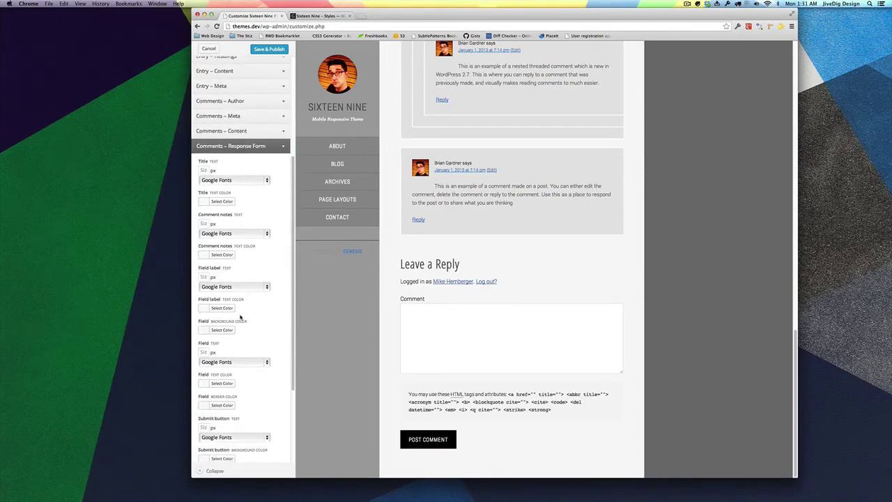
pyautogui.click(240, 146)
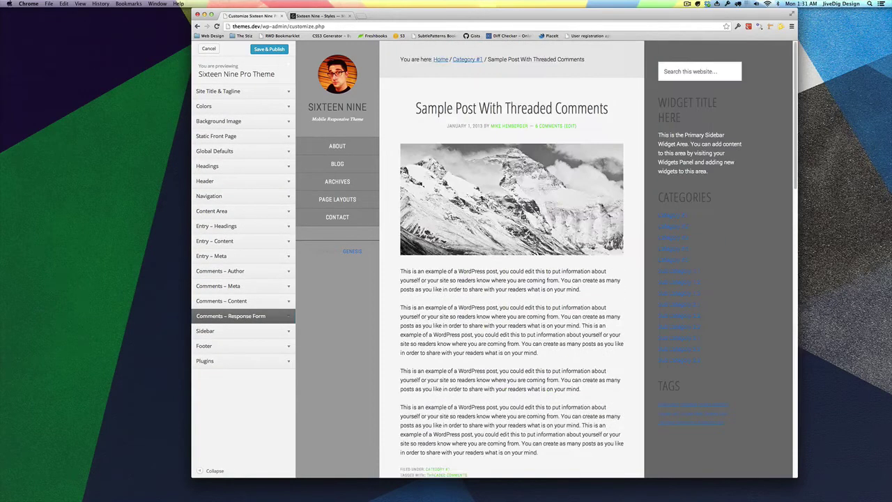
# Set the widget title text size to 24 px in the Sidebar settings.
pyautogui.click(240, 331)
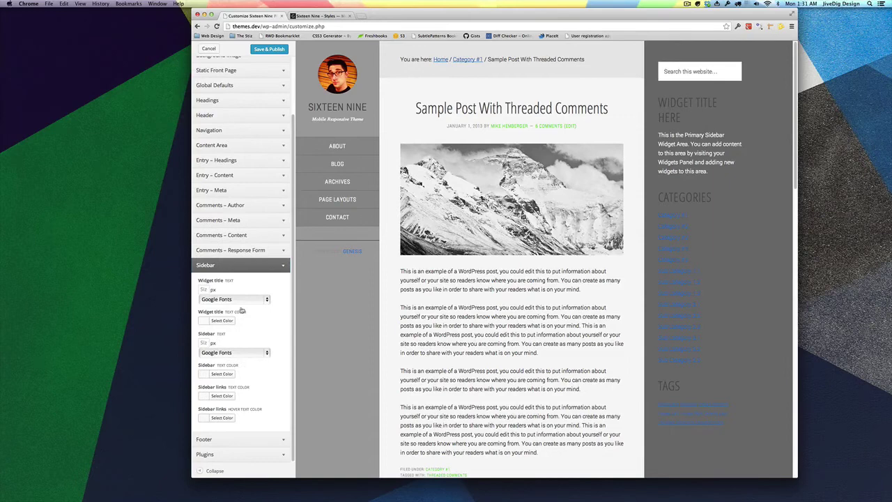
pyautogui.click(203, 290)
pyautogui.write('22')
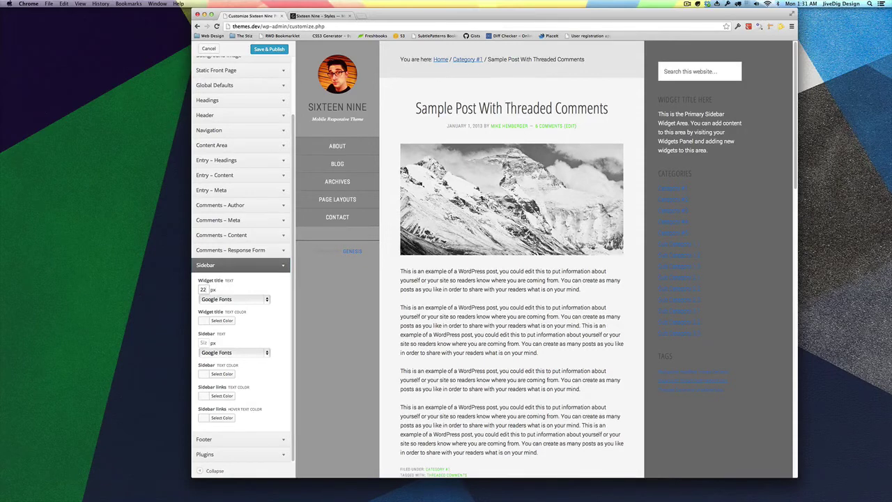
pyautogui.press('BackSpace')
pyautogui.write('4')
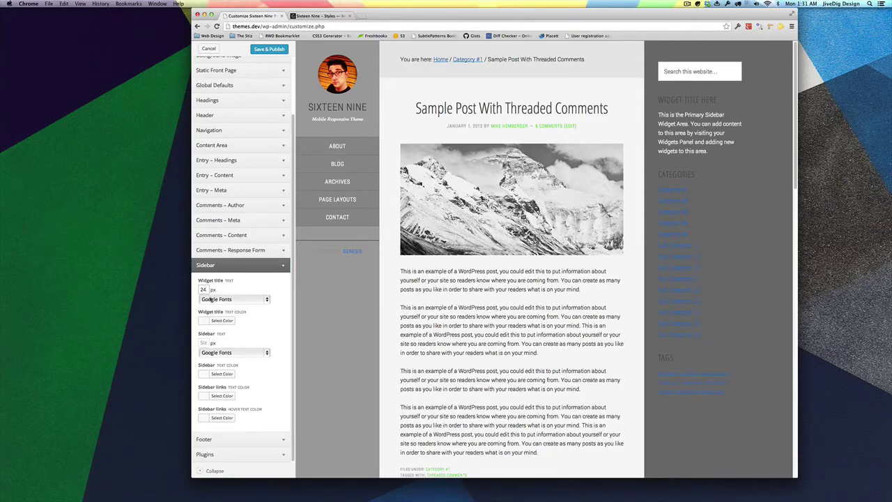
# Set the widget title text color to green #81d742 and the sidebar text size to 14 px.
pyautogui.click(206, 321)
pyautogui.click(245, 400)
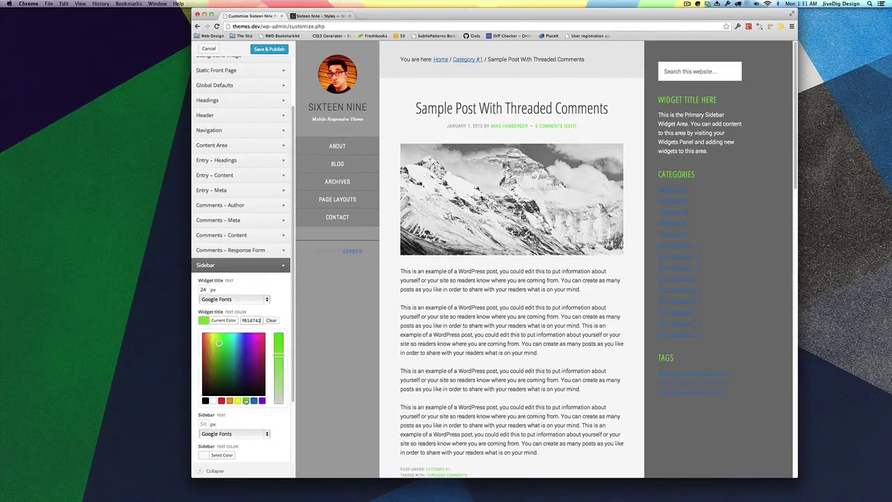
pyautogui.click(204, 322)
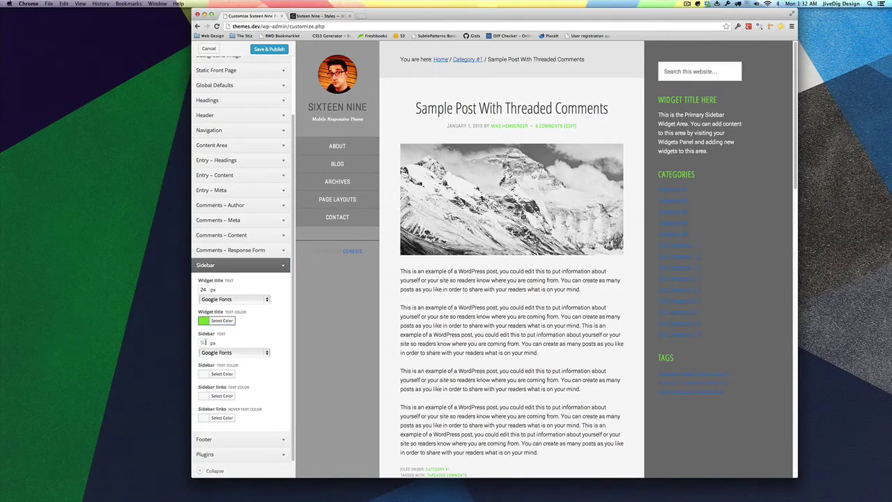
pyautogui.click(205, 342)
pyautogui.write('14')
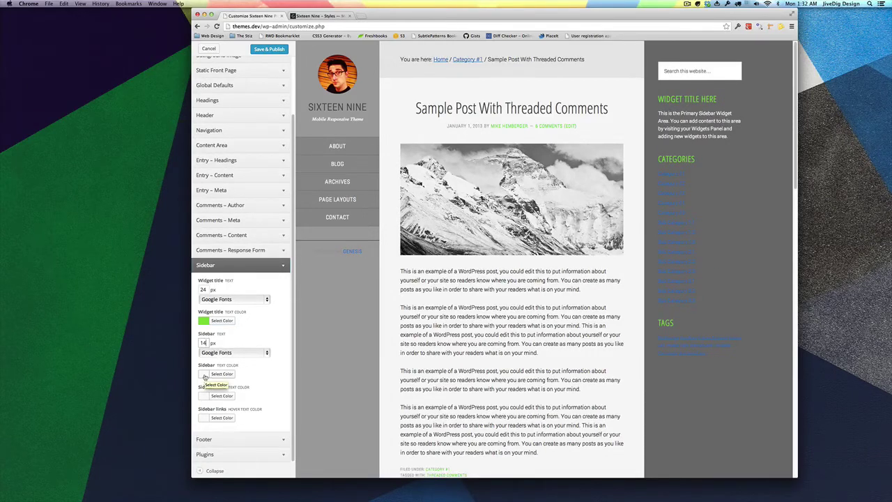
# Set the sidebar links text color to a pale, light cyan blue.
pyautogui.click(205, 396)
pyautogui.scroll(-3, 230, 399)
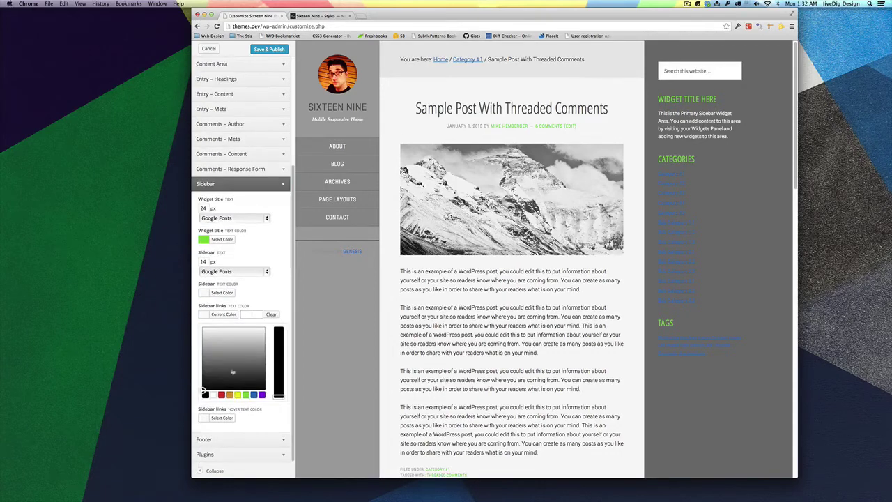
pyautogui.click(254, 396)
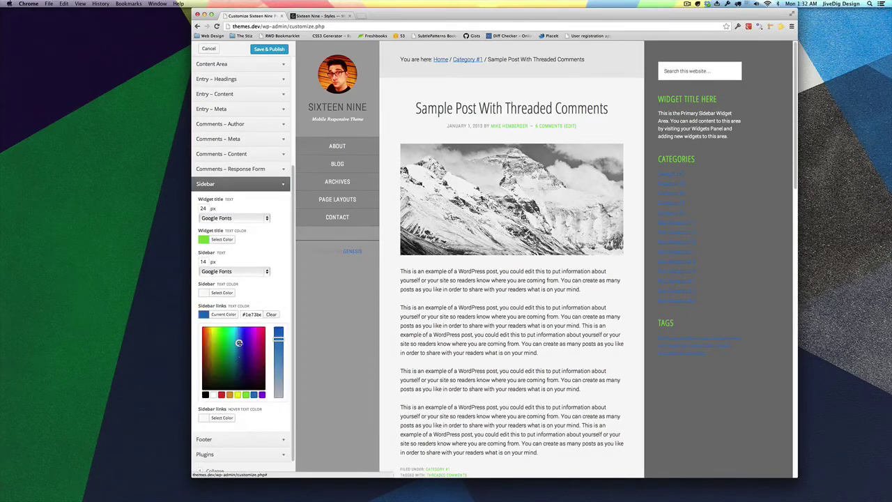
pyautogui.moveTo(238, 343); pyautogui.dragTo(237, 327)
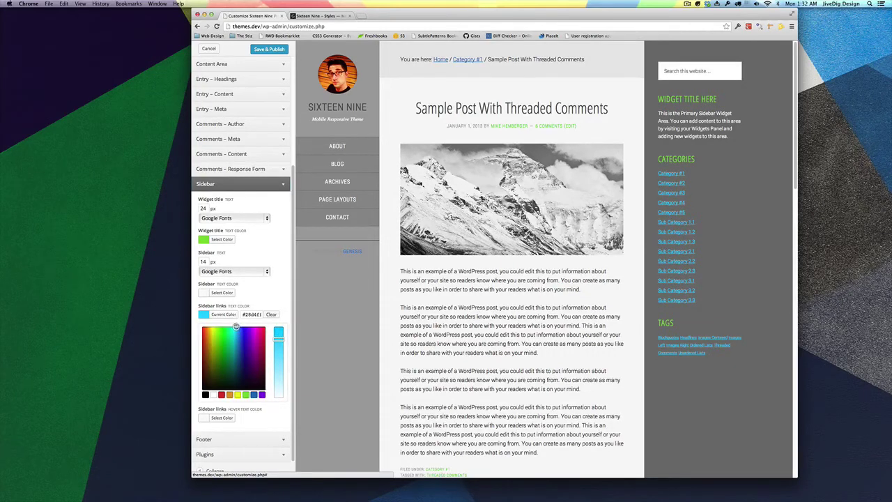
pyautogui.click(277, 342)
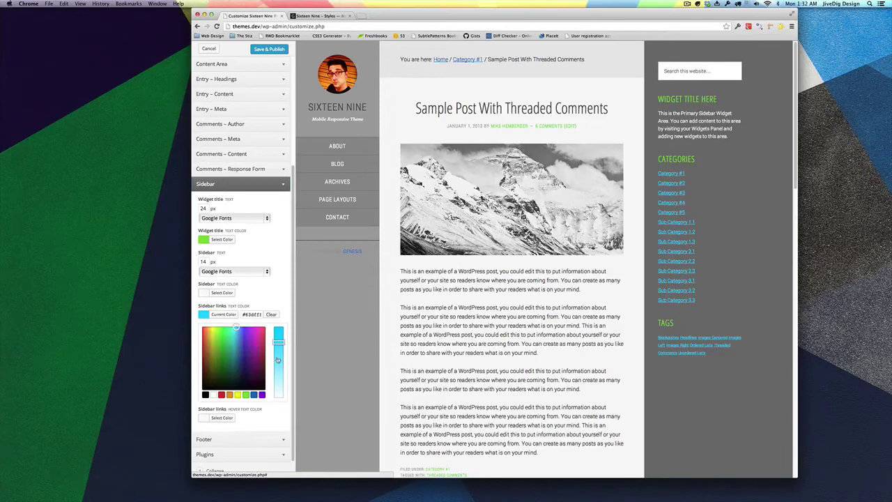
pyautogui.moveTo(277, 360); pyautogui.dragTo(278, 374)
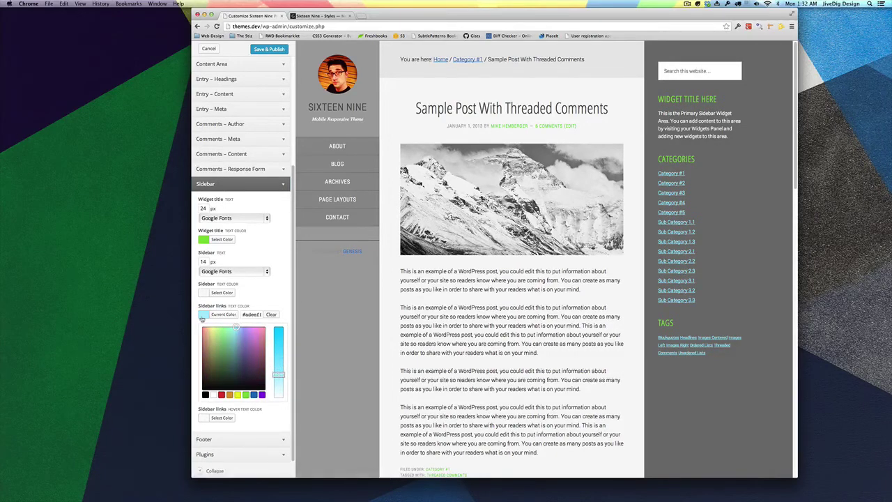
pyautogui.click(203, 318)
# Set the sidebar links hover text color to white and collapse the Sidebar settings.
pyautogui.click(203, 417)
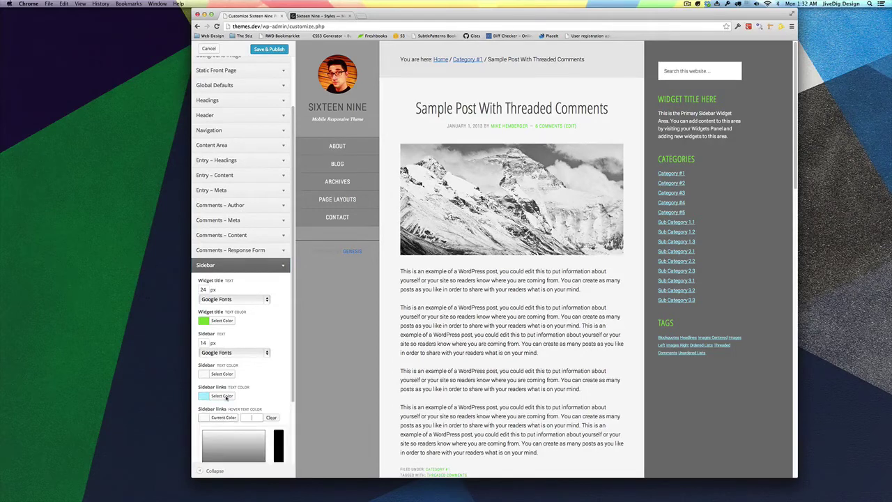
pyautogui.scroll(-3, 211, 370)
pyautogui.click(207, 355)
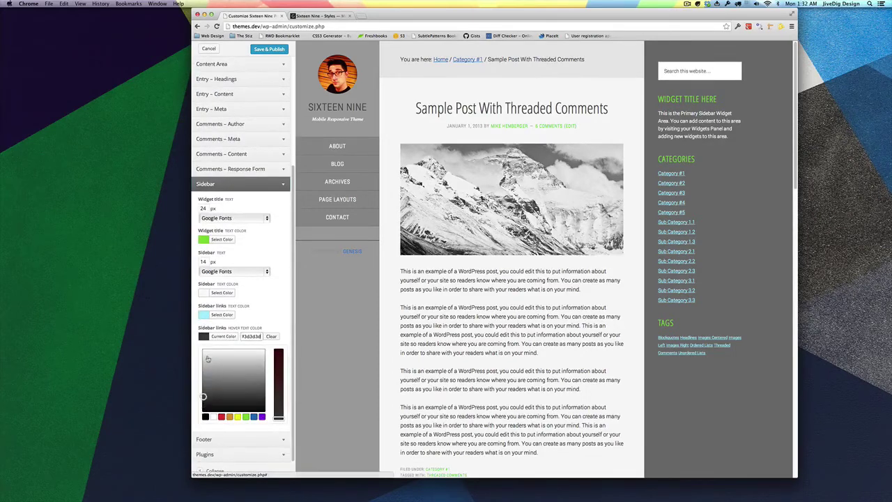
pyautogui.moveTo(202, 343); pyautogui.dragTo(202, 337)
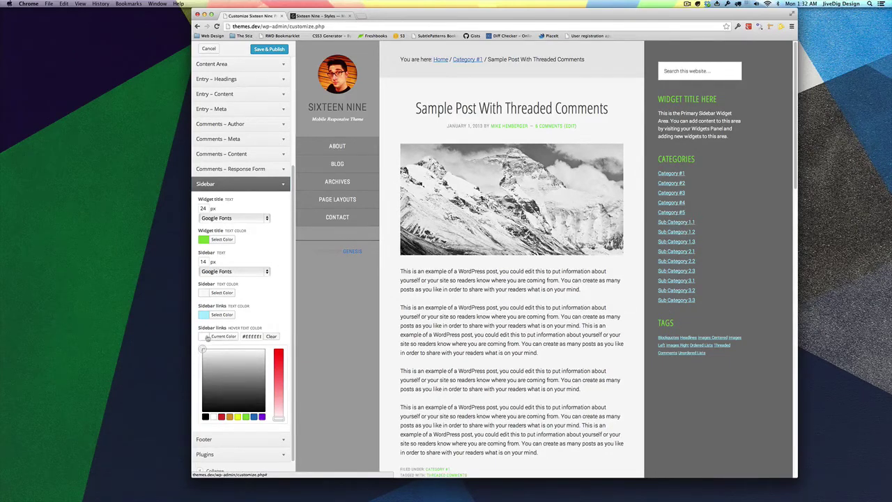
pyautogui.click(212, 336)
pyautogui.click(275, 265)
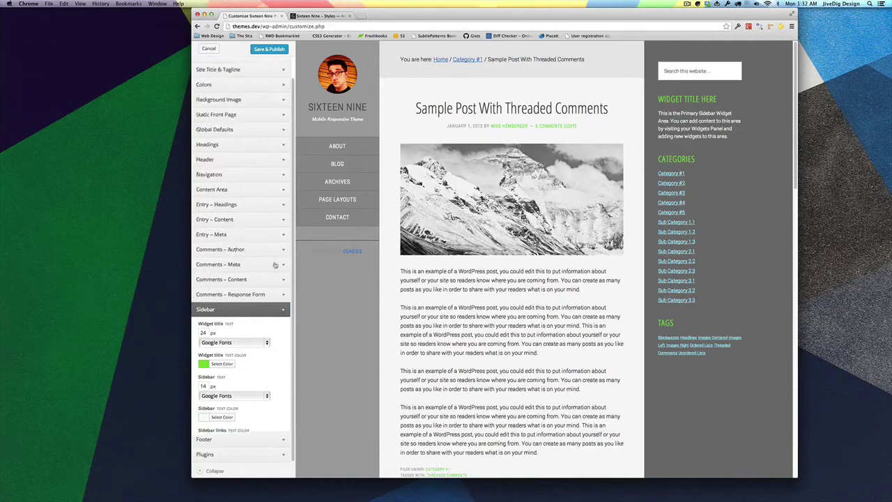
# In the Footer settings, set the footer background color to light gray and the border color to gray #999999.
pyautogui.click(271, 346)
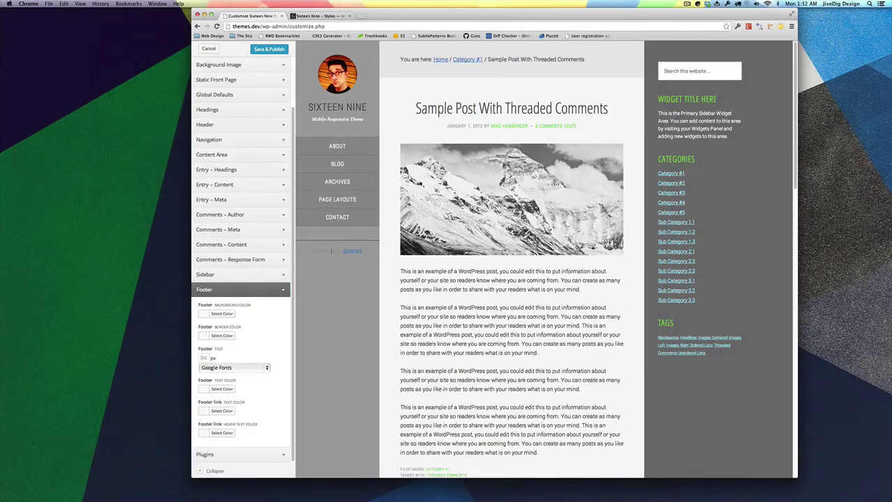
pyautogui.click(204, 315)
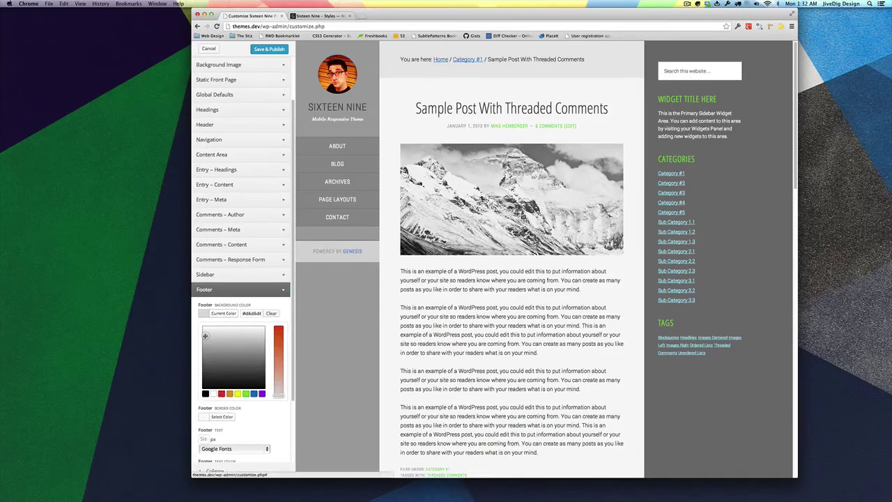
pyautogui.moveTo(203, 332); pyautogui.dragTo(203, 340)
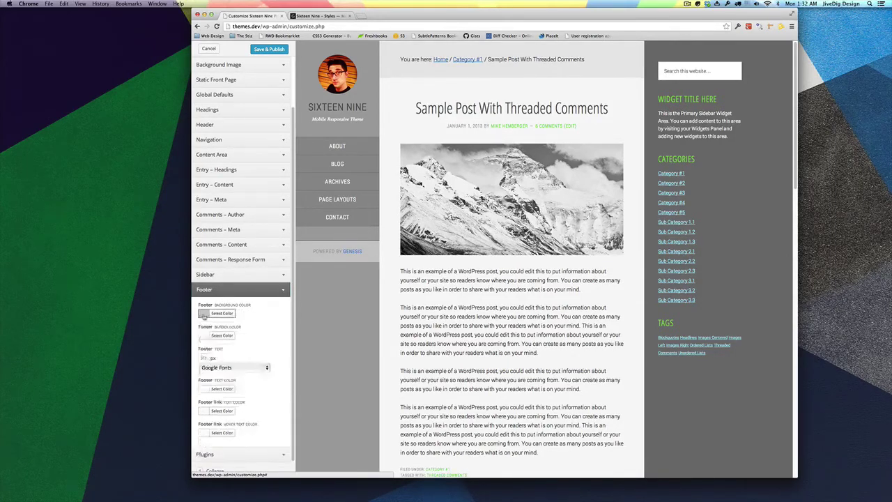
pyautogui.click(204, 315)
pyautogui.click(205, 336)
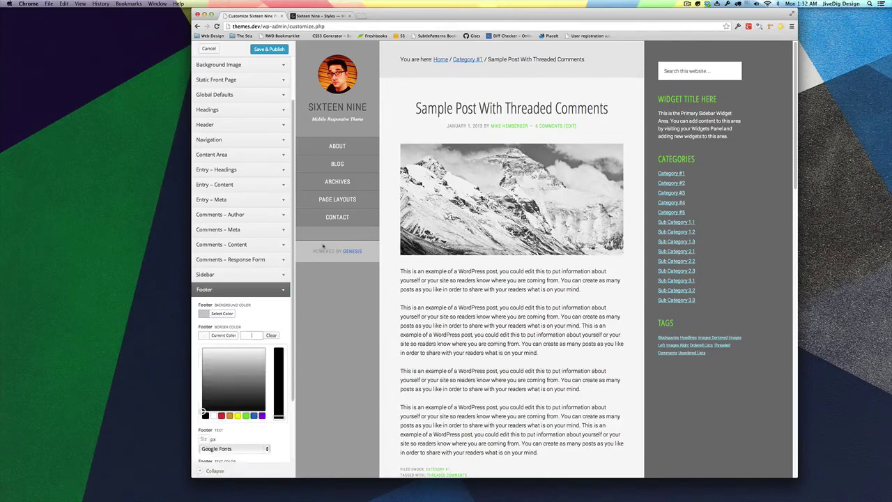
pyautogui.moveTo(217, 350); pyautogui.dragTo(201, 373)
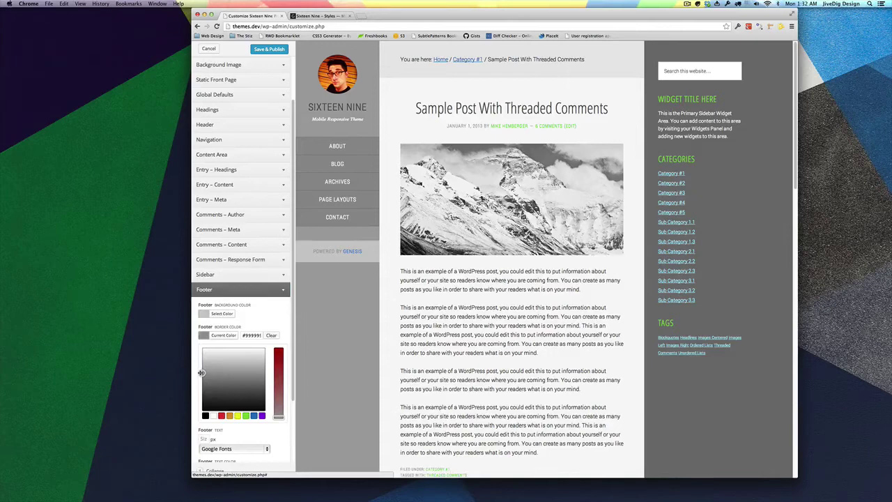
pyautogui.click(203, 335)
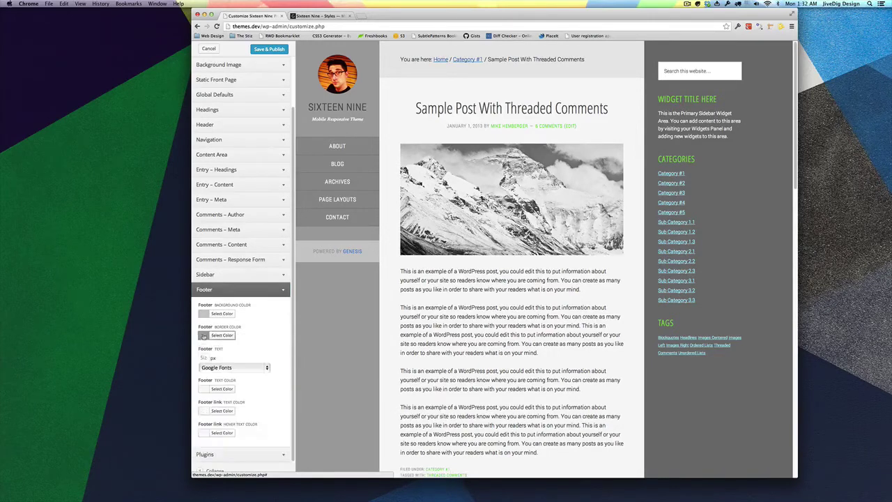
# Set the footer text size to 11 px and its text color to dark gray #707070.
pyautogui.click(204, 357)
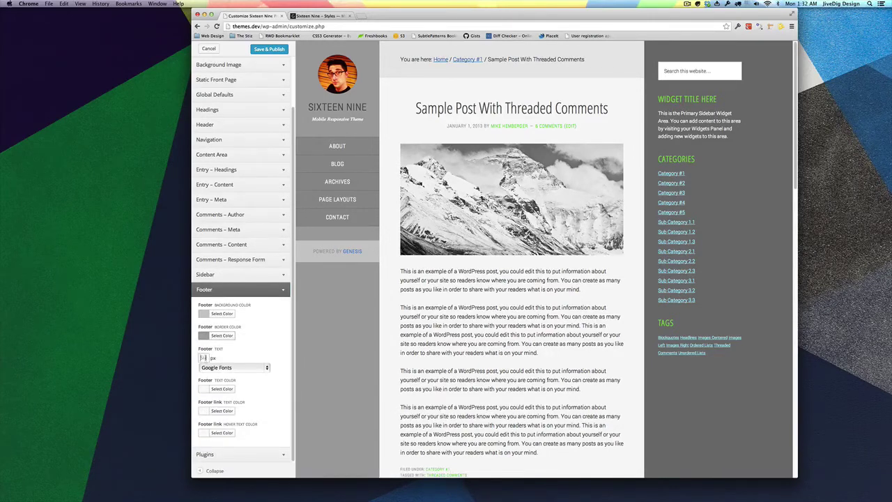
pyautogui.write('12')
pyautogui.press('Down')
pyautogui.click(204, 388)
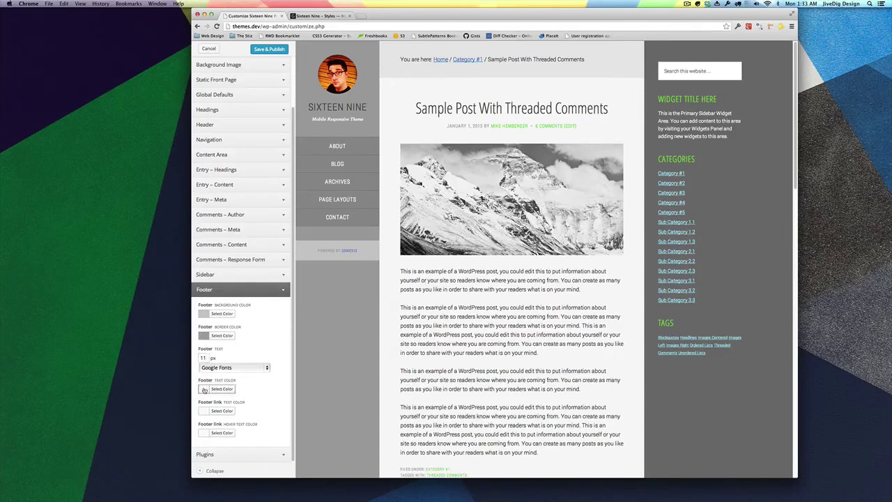
pyautogui.scroll(-2, 199, 416)
pyautogui.click(204, 341)
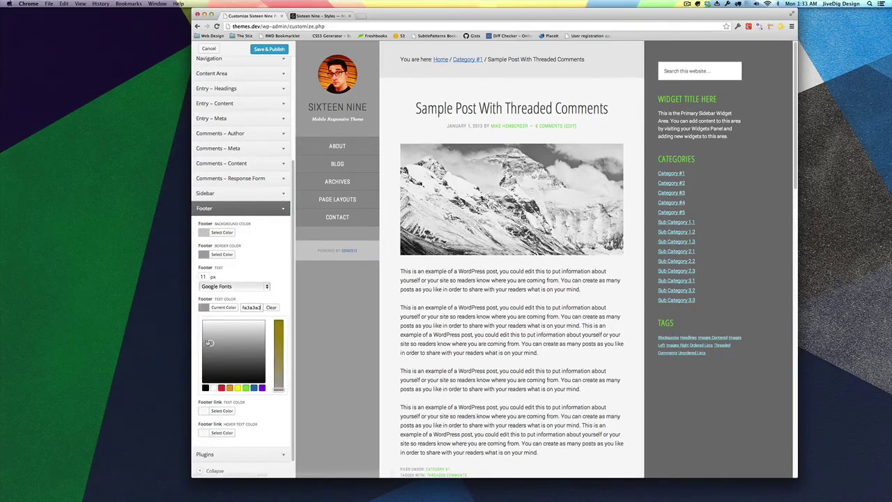
pyautogui.moveTo(203, 341); pyautogui.dragTo(201, 355)
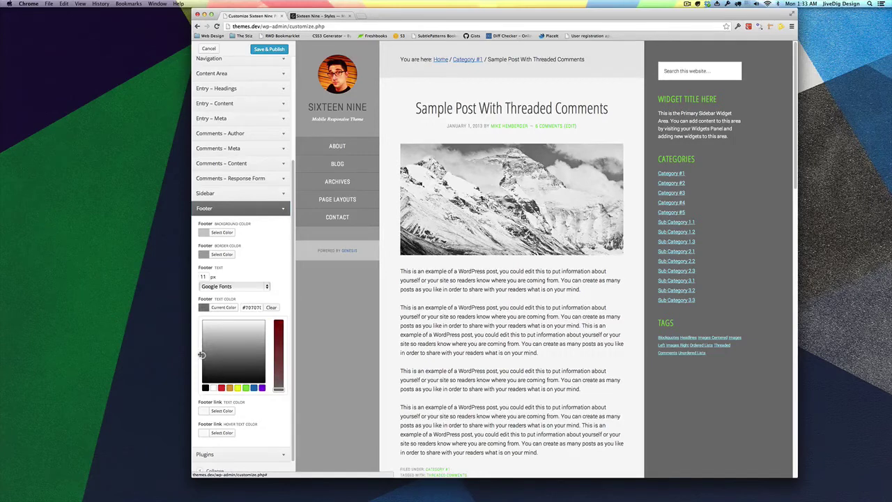
# Set the footer link hover text color to white.
pyautogui.click(204, 433)
pyautogui.moveTo(204, 376); pyautogui.dragTo(202, 363)
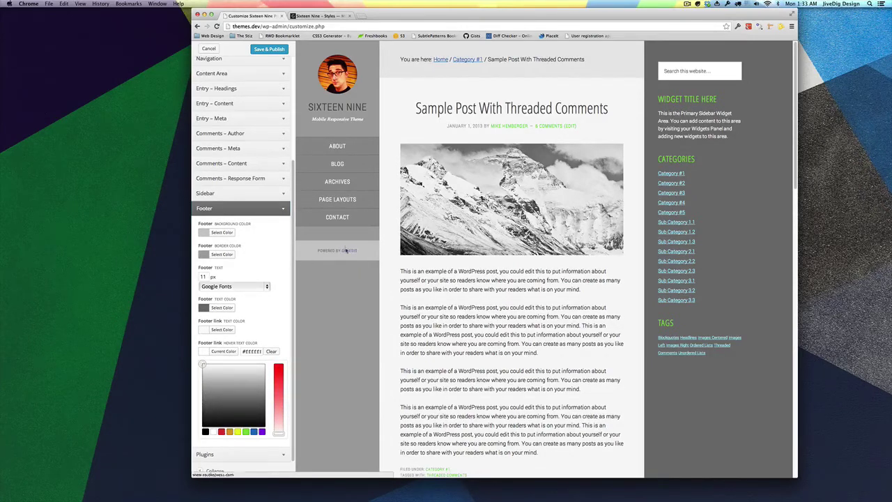
pyautogui.click(207, 351)
# Look over the post preview, collapse the Footer settings, and save and publish the customizations.
pyautogui.scroll(-5, 368, 303)
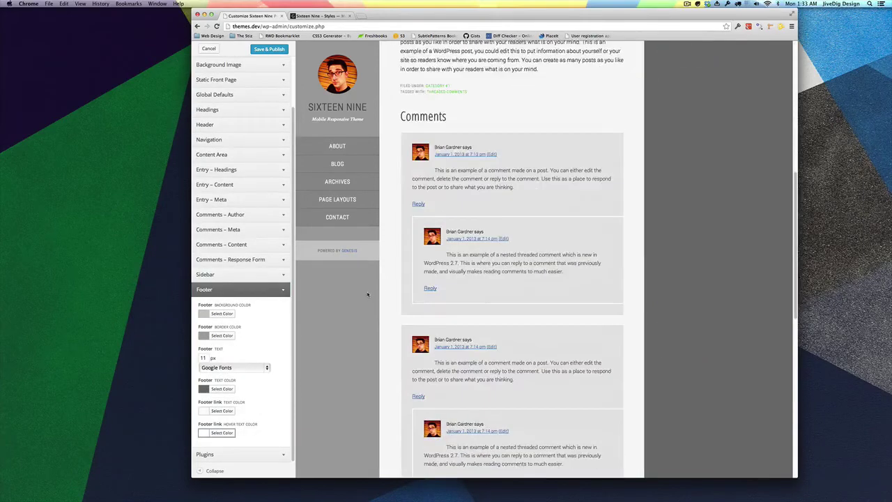
pyautogui.click(284, 291)
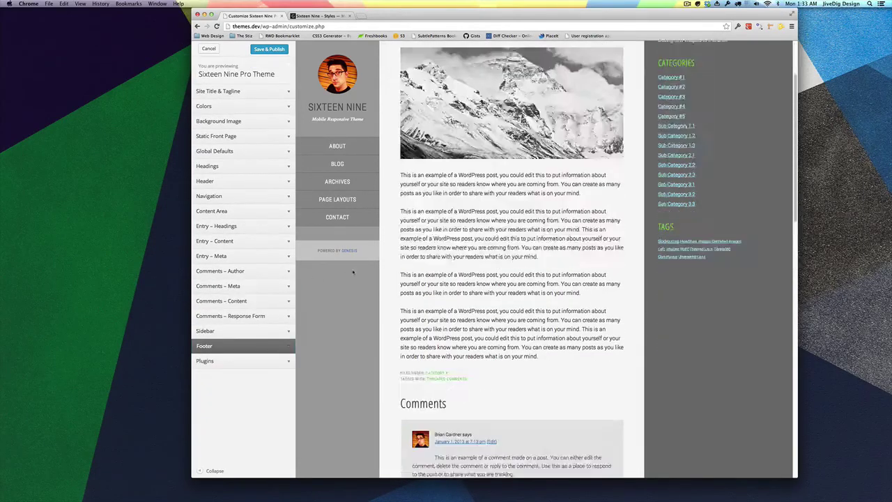
pyautogui.click(272, 49)
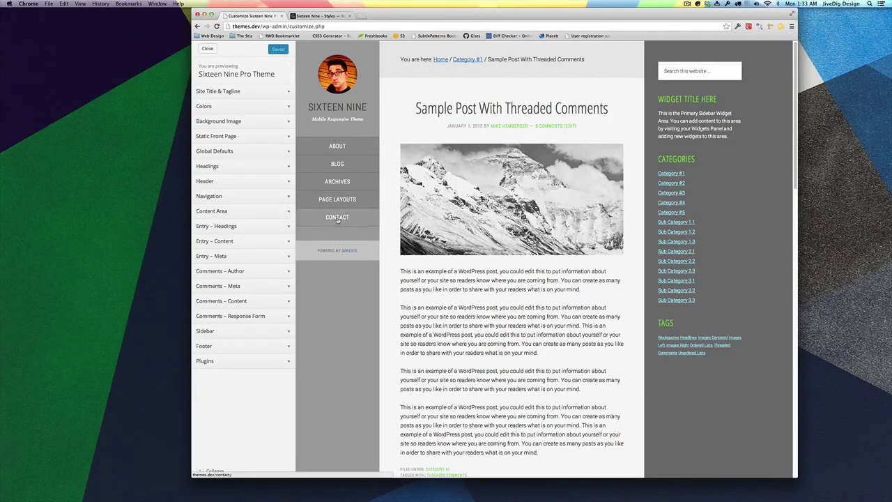
# Open the Contact page in the preview and set the title text size to 50 px under Entry – Headings.
pyautogui.click(337, 217)
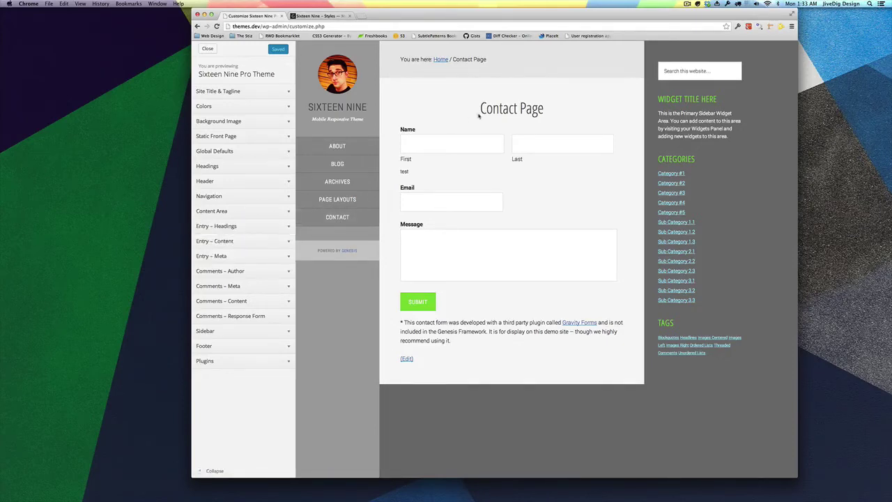
pyautogui.click(239, 241)
pyautogui.click(239, 241)
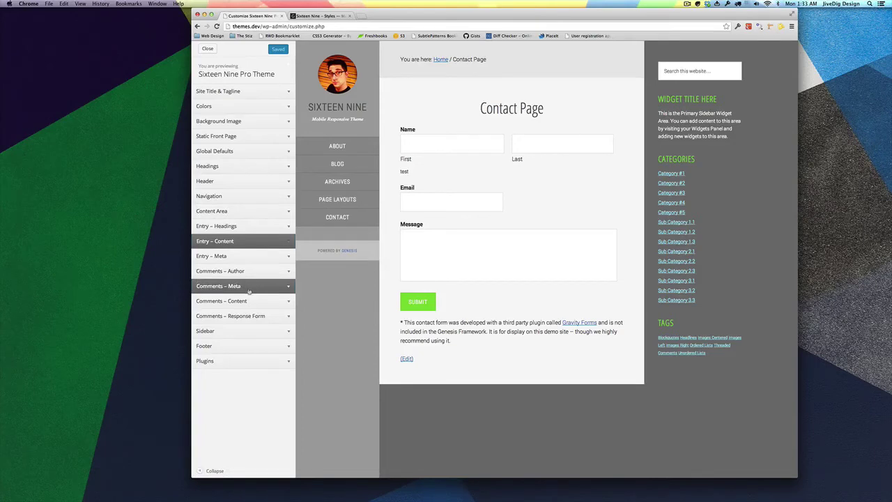
pyautogui.click(237, 228)
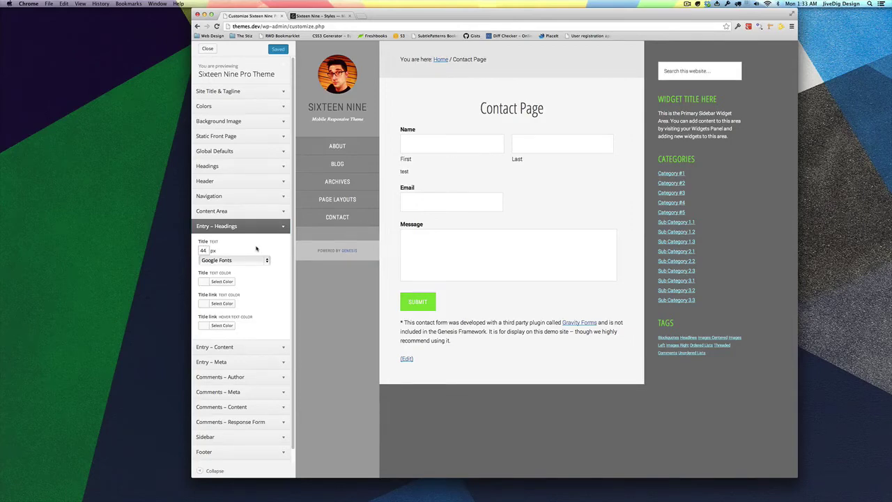
pyautogui.write('50')
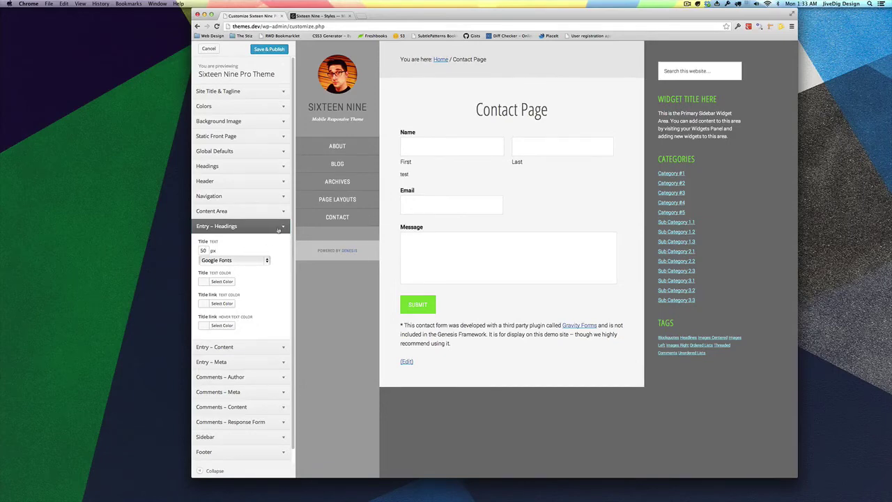
pyautogui.click(279, 231)
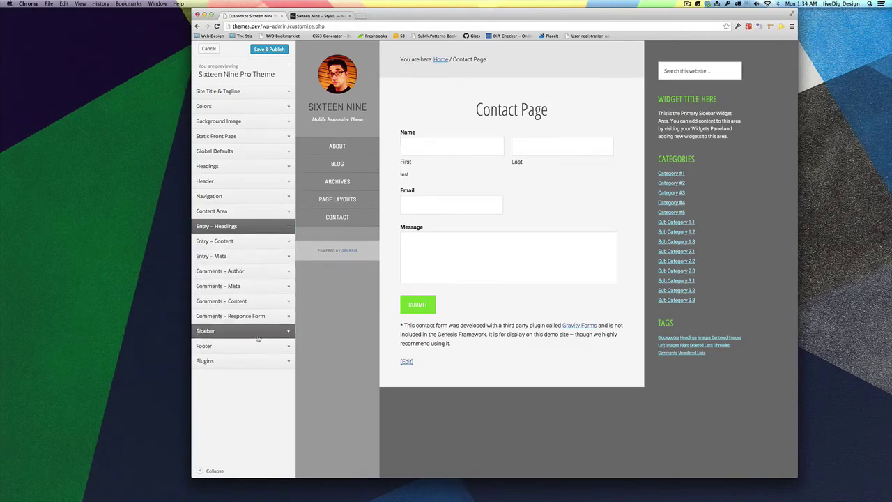
# In the Plugins settings, set the Gravity Forms label text color to gray #777777.
pyautogui.click(258, 361)
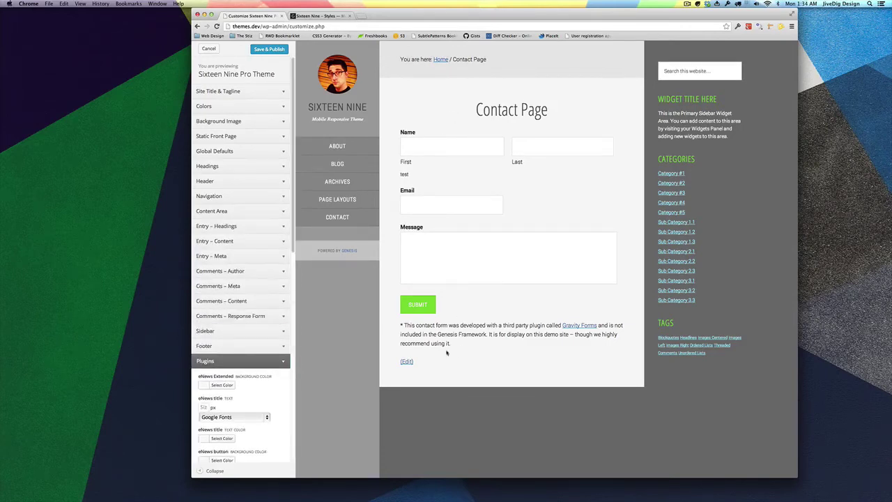
pyautogui.moveTo(403, 325); pyautogui.dragTo(499, 341)
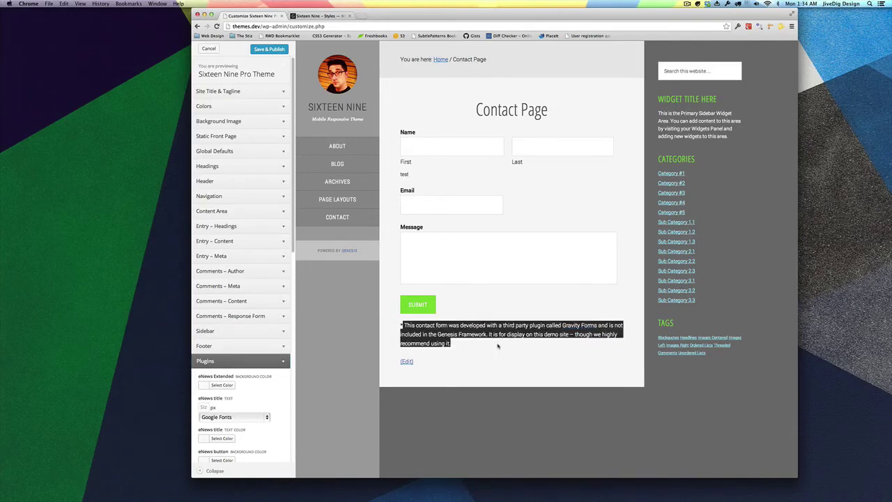
pyautogui.click(498, 345)
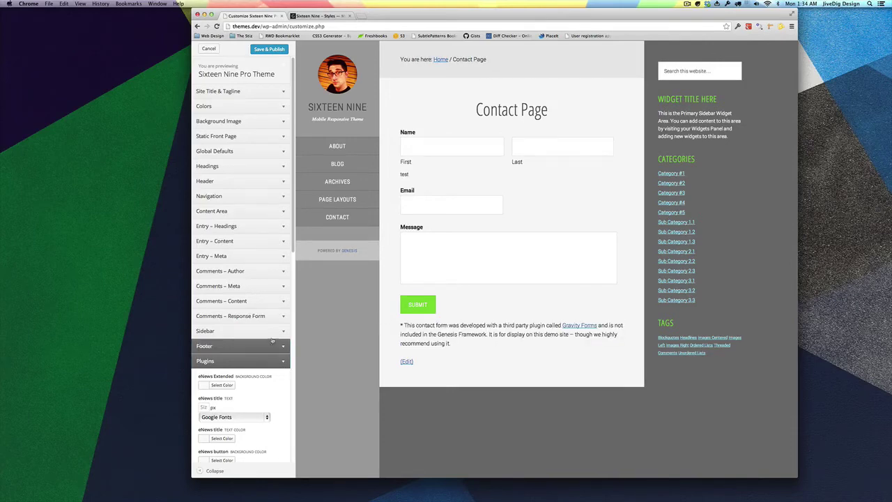
pyautogui.scroll(-5, 272, 341)
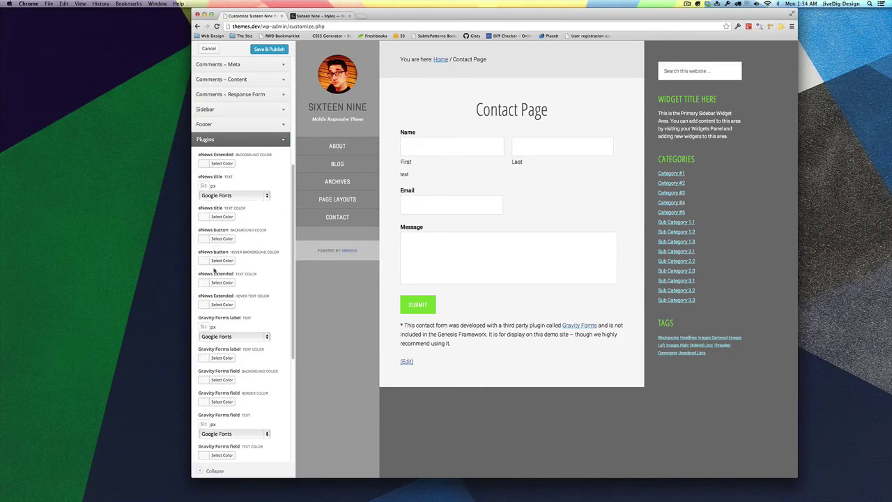
pyautogui.scroll(-2, 216, 269)
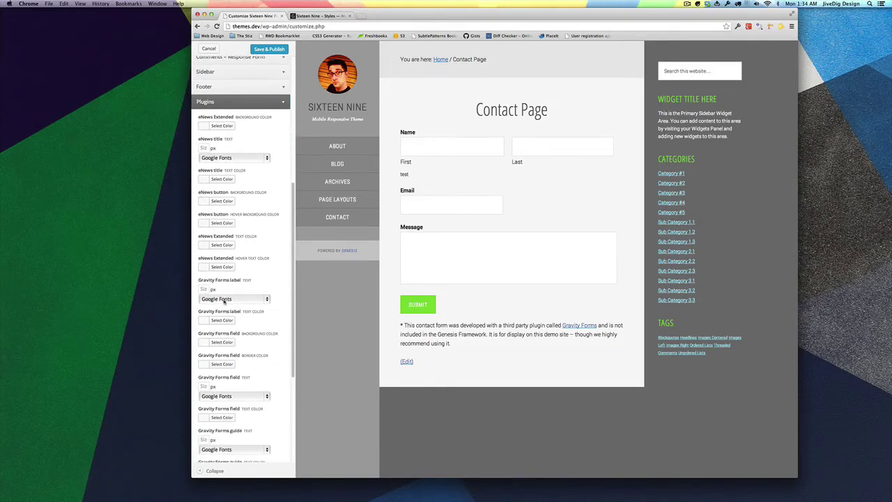
pyautogui.scroll(-1, 224, 290)
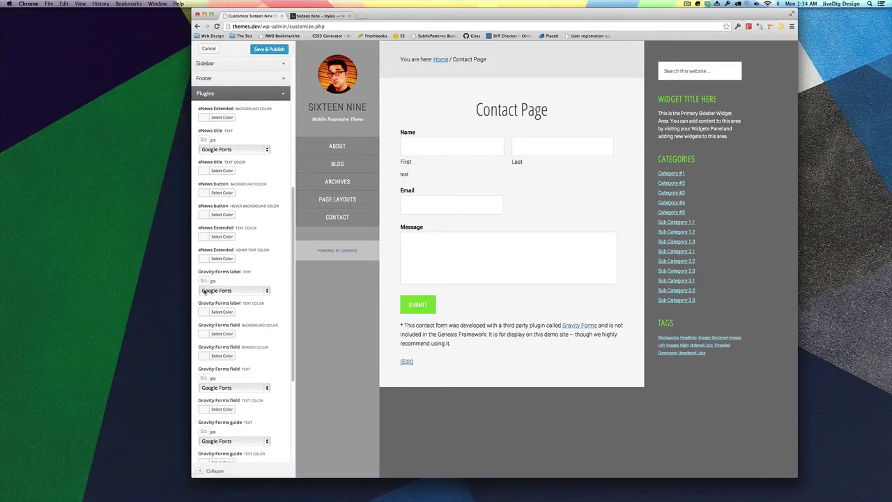
pyautogui.click(220, 312)
pyautogui.scroll(-3, 217, 307)
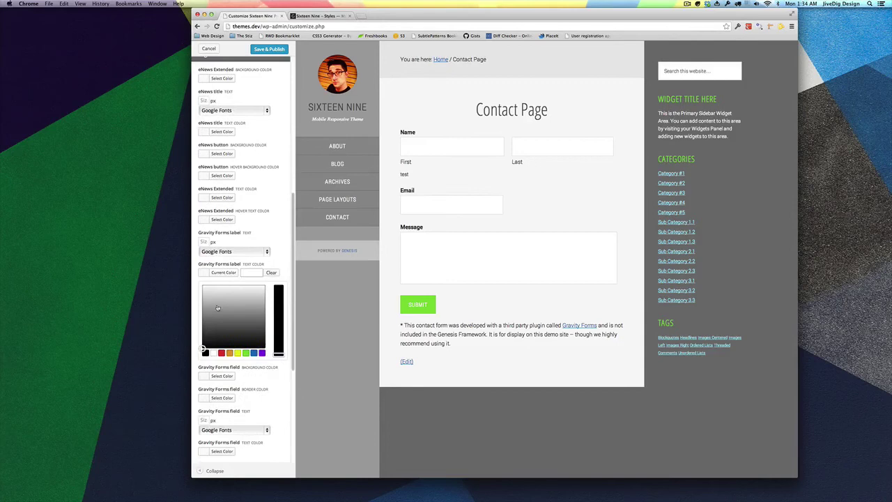
pyautogui.moveTo(207, 307); pyautogui.dragTo(202, 318)
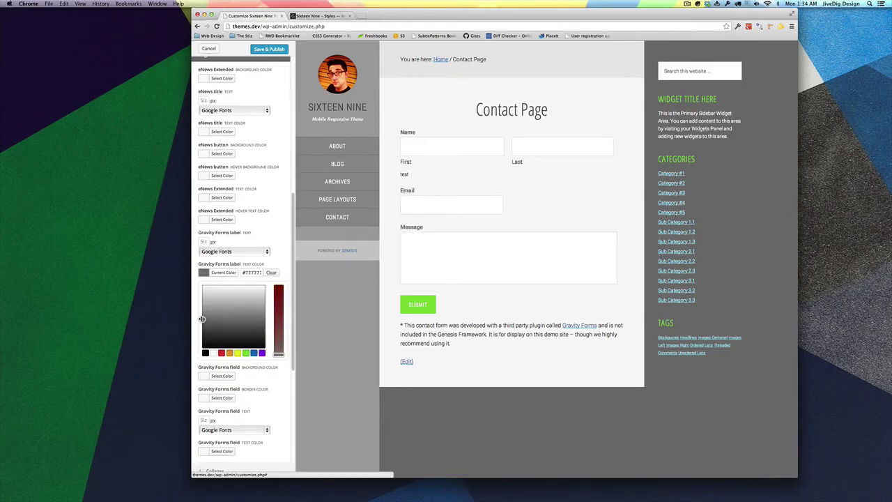
pyautogui.click(198, 286)
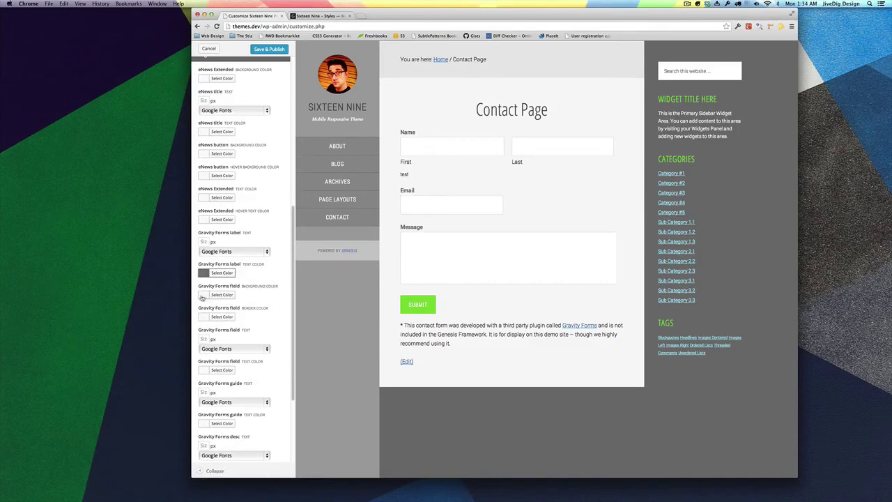
# Set the Gravity Forms field background color to gray #9b9b9b.
pyautogui.click(209, 295)
pyautogui.moveTo(204, 311); pyautogui.dragTo(200, 331)
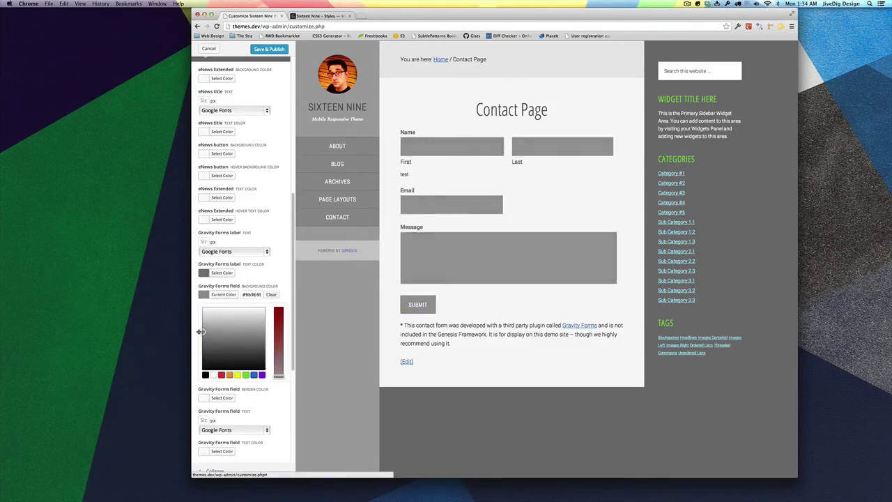
pyautogui.click(203, 295)
# Set the Gravity Forms field border color to dark gray #595959.
pyautogui.click(203, 318)
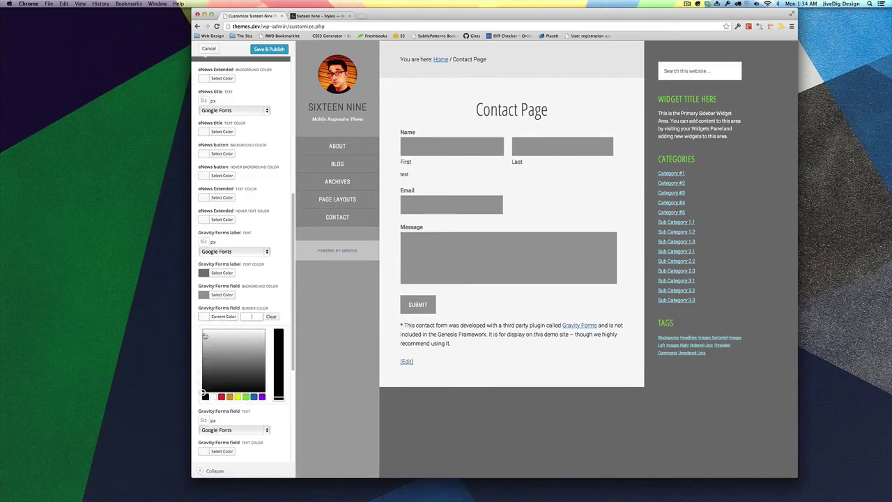
pyautogui.click(202, 389)
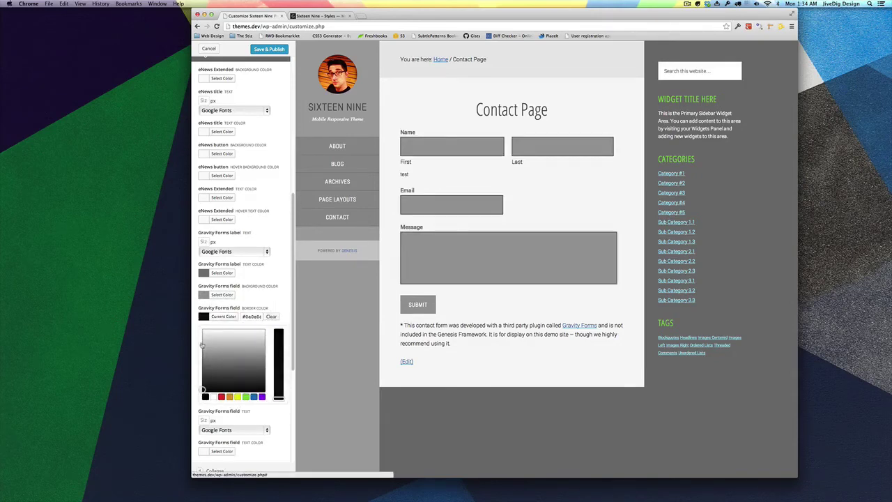
pyautogui.moveTo(202, 362); pyautogui.dragTo(203, 370)
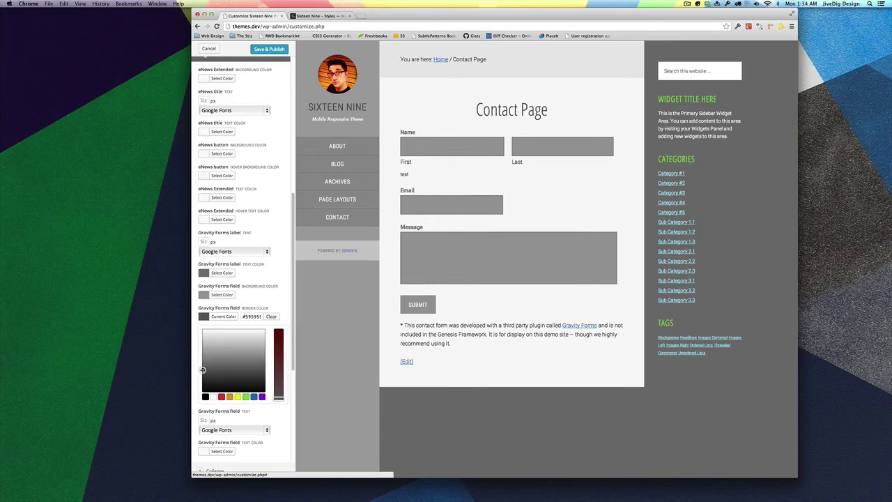
pyautogui.click(204, 318)
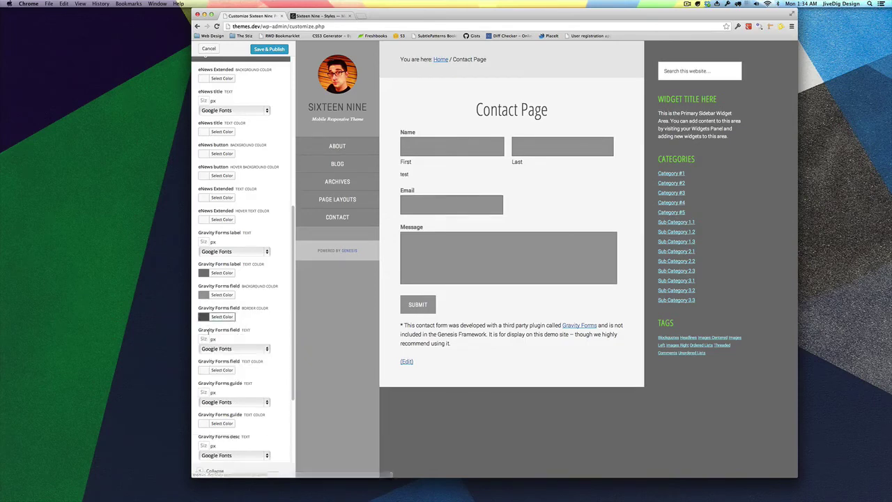
# Set the Gravity Forms field text color to white #ffffff and test it by entering "Test the text color!" in the Message field.
pyautogui.scroll(-2, 205, 339)
pyautogui.click(203, 336)
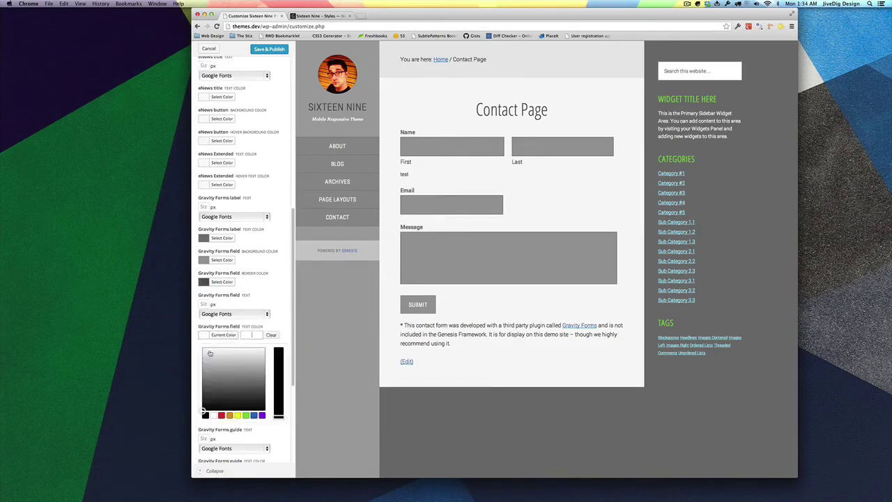
pyautogui.moveTo(201, 349)
pyautogui.mouseDown()
pyautogui.moveTo(202, 387)
pyautogui.moveTo(198, 333)
pyautogui.mouseUp()
pyautogui.click(418, 249)
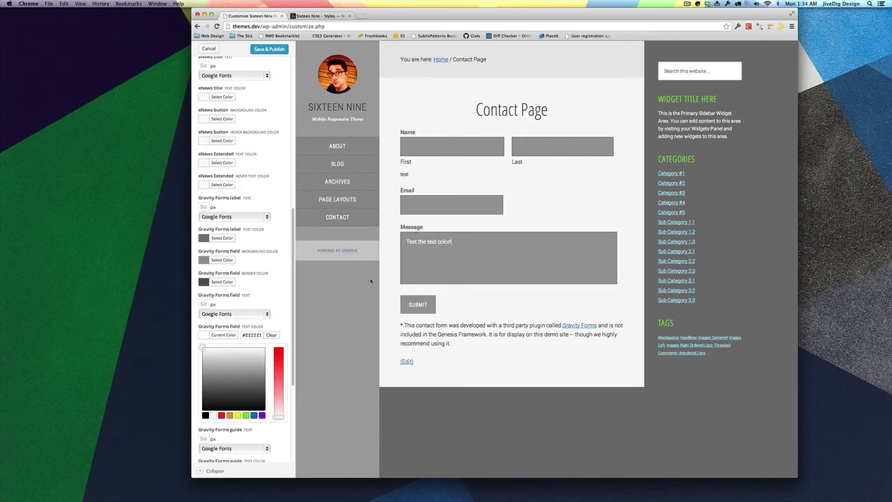
pyautogui.click(208, 335)
# Set the Gravity Forms desc text color to the preset red #dd3333.
pyautogui.scroll(-2, 206, 325)
pyautogui.scroll(-5, 206, 320)
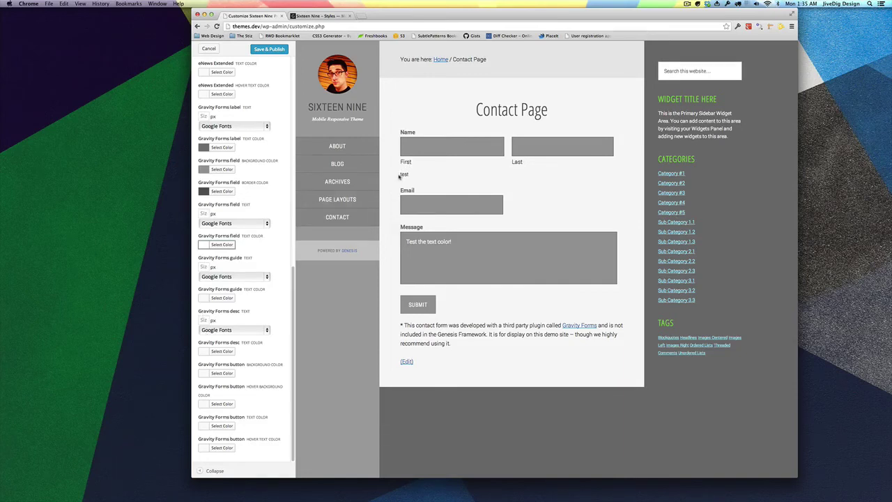
pyautogui.click(205, 353)
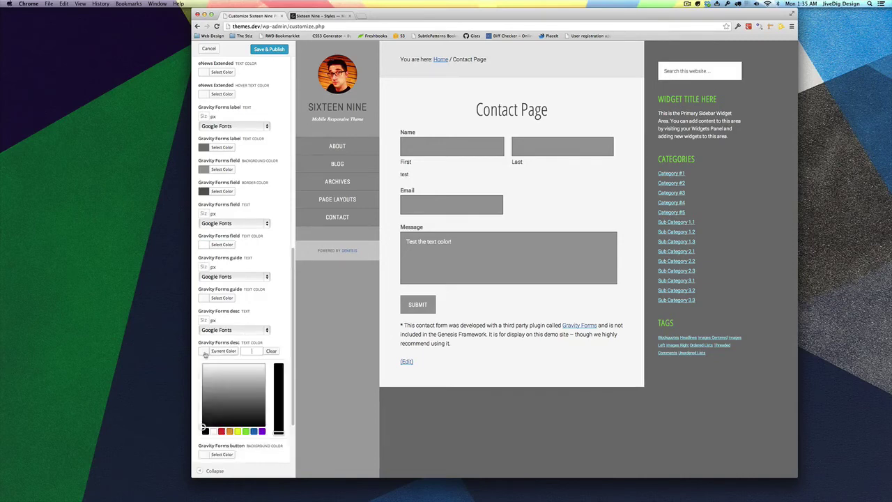
pyautogui.click(221, 431)
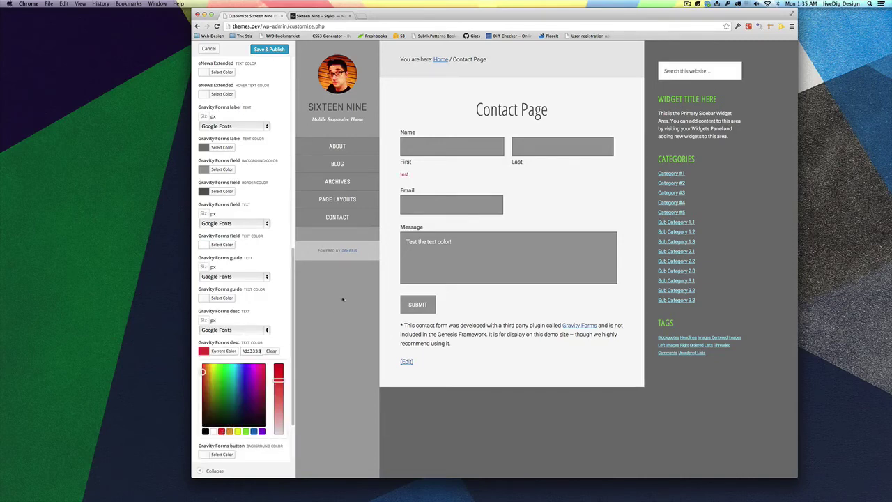
pyautogui.click(203, 352)
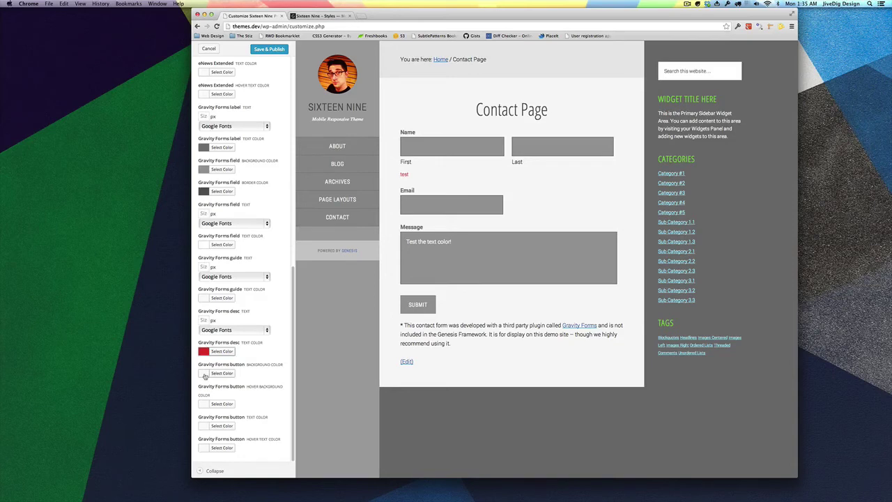
# Set the Gravity Forms button background color to the preset green #81d742.
pyautogui.click(205, 375)
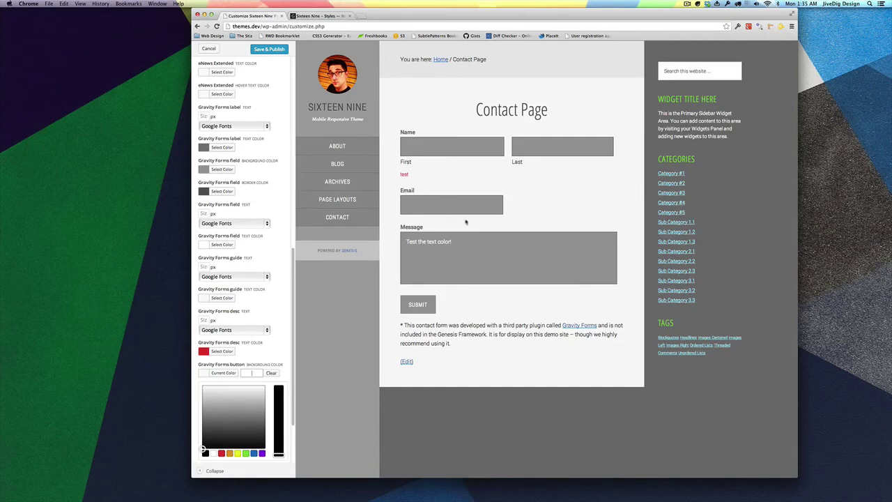
pyautogui.scroll(-3, 266, 277)
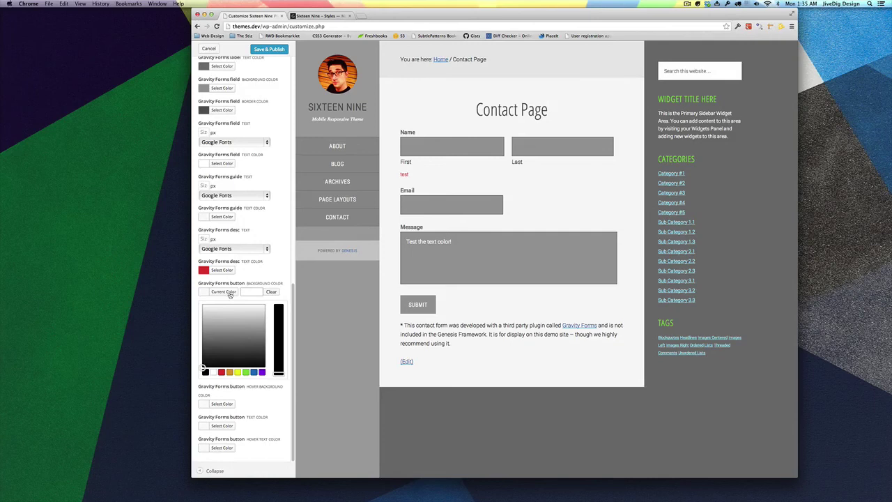
pyautogui.click(245, 373)
pyautogui.click(244, 375)
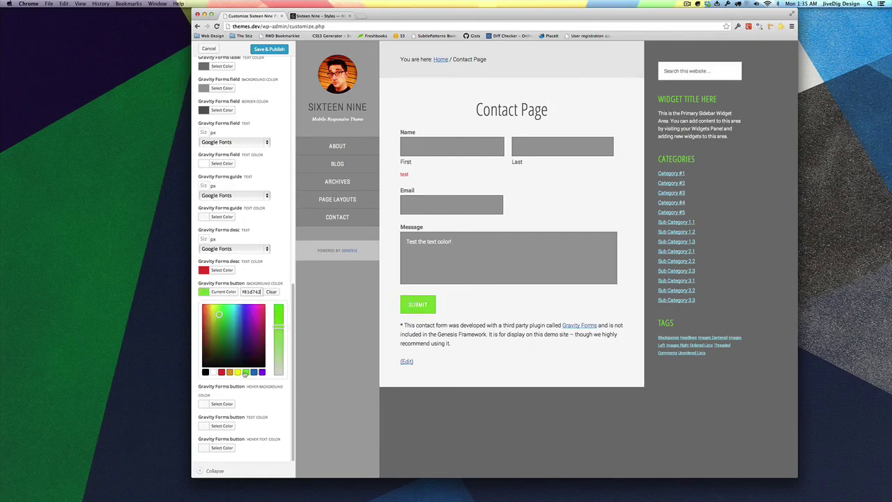
pyautogui.click(204, 297)
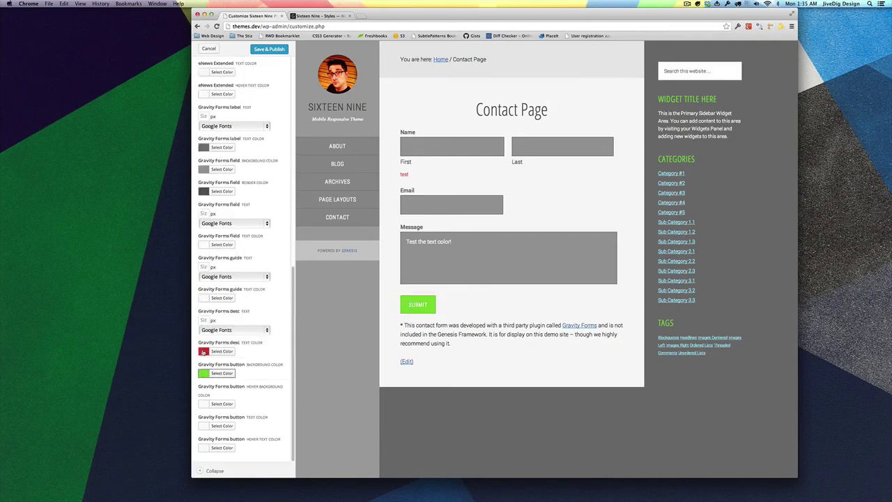
# Set the Gravity Forms button hover background color to a darker green, #65a332.
pyautogui.click(205, 404)
pyautogui.scroll(-3, 218, 368)
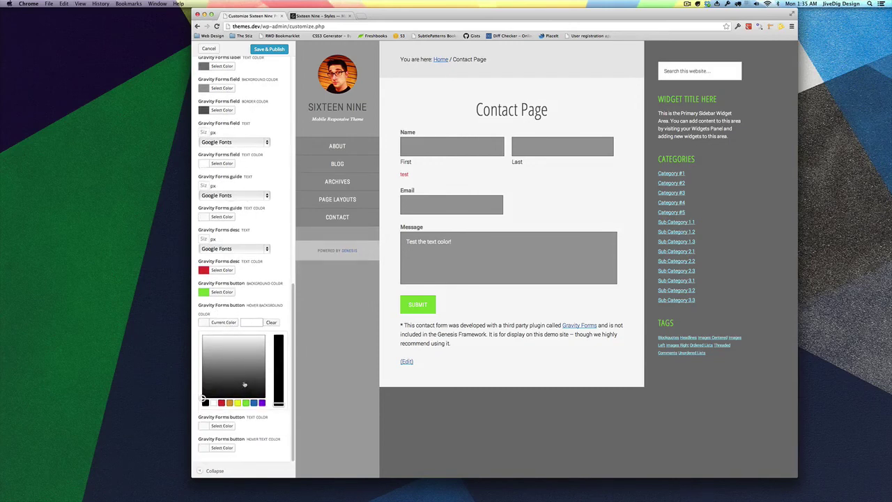
pyautogui.click(245, 402)
pyautogui.moveTo(229, 348); pyautogui.dragTo(218, 358)
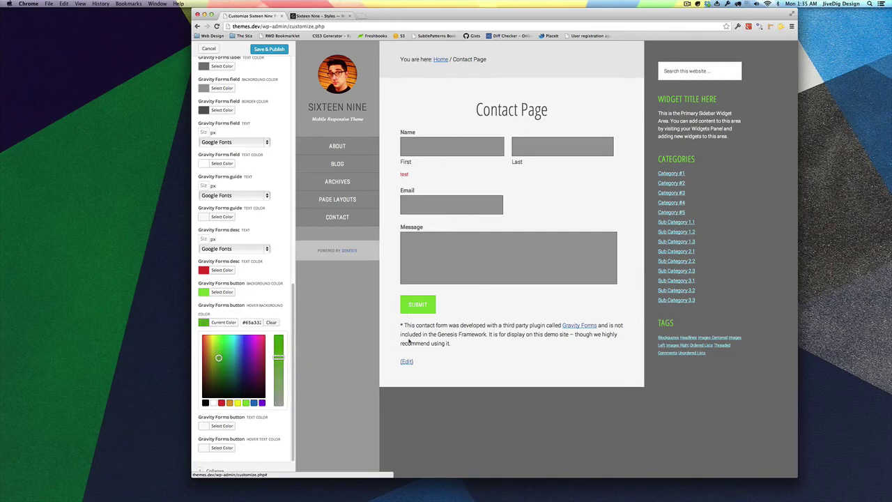
pyautogui.click(207, 323)
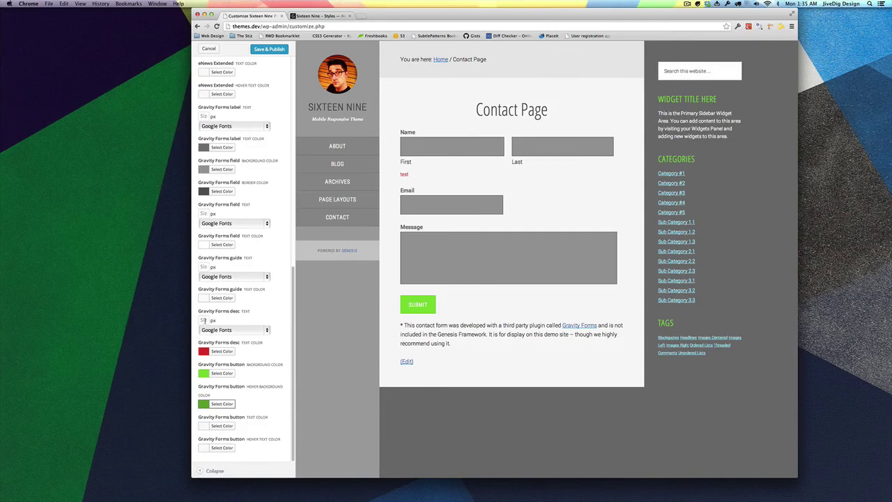
# Check the button colors under Global Defaults, collapse that section, and save and publish the customizations.
pyautogui.scroll(5, 223, 436)
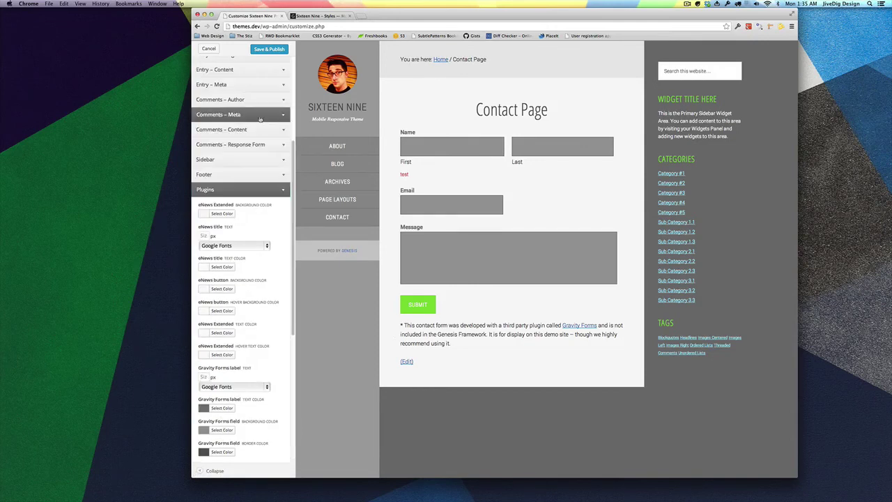
pyautogui.scroll(3, 253, 145)
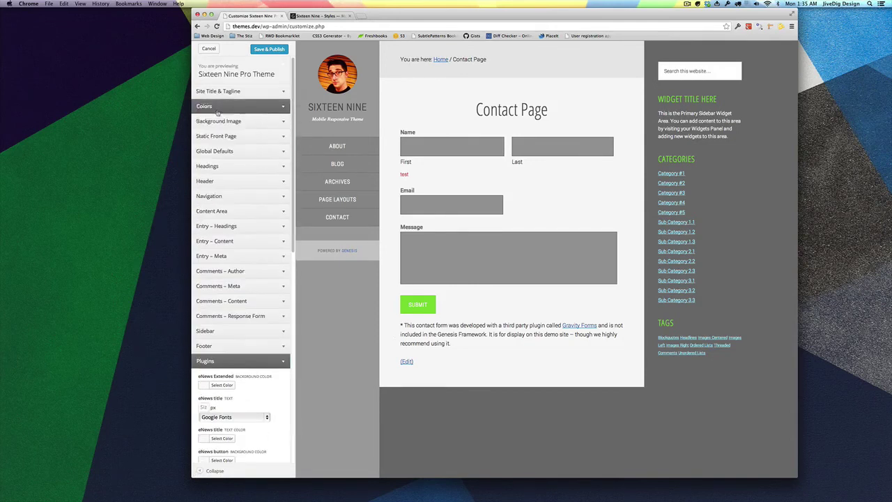
pyautogui.click(232, 150)
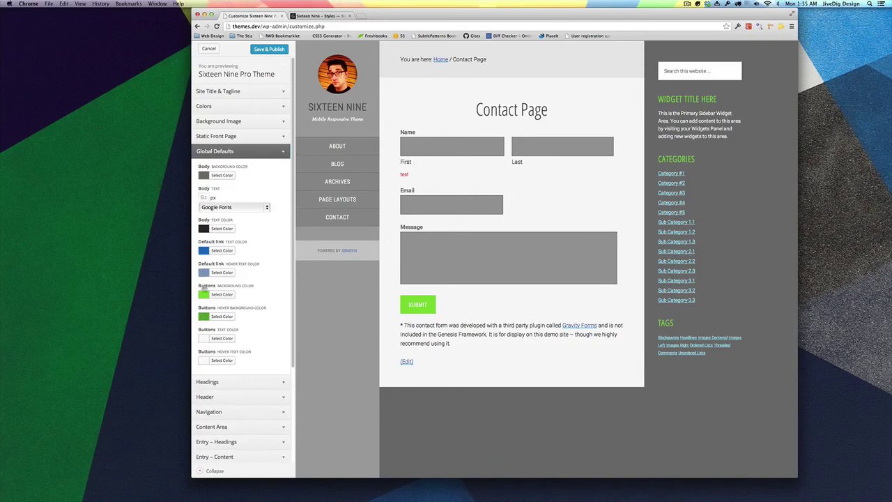
pyautogui.click(268, 154)
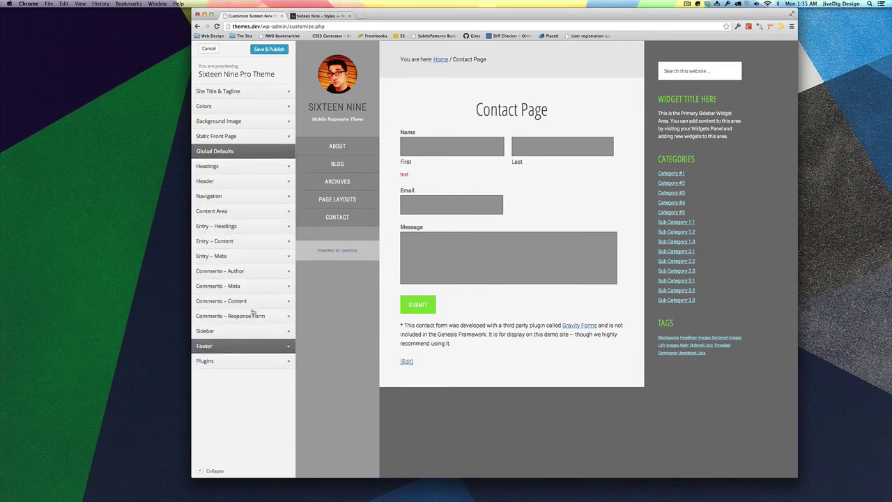
pyautogui.click(262, 50)
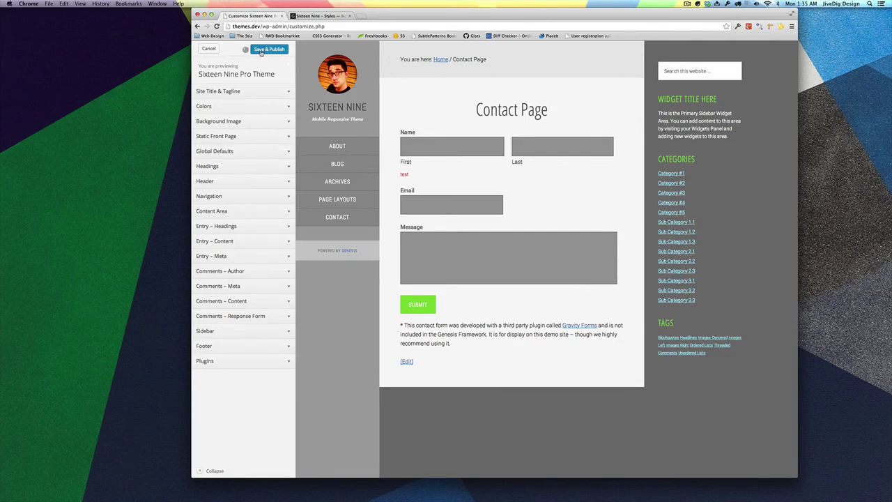
# Leave the customizer, reload the live Sixteen Nine homepage, and look over its new styling.
pyautogui.click(212, 49)
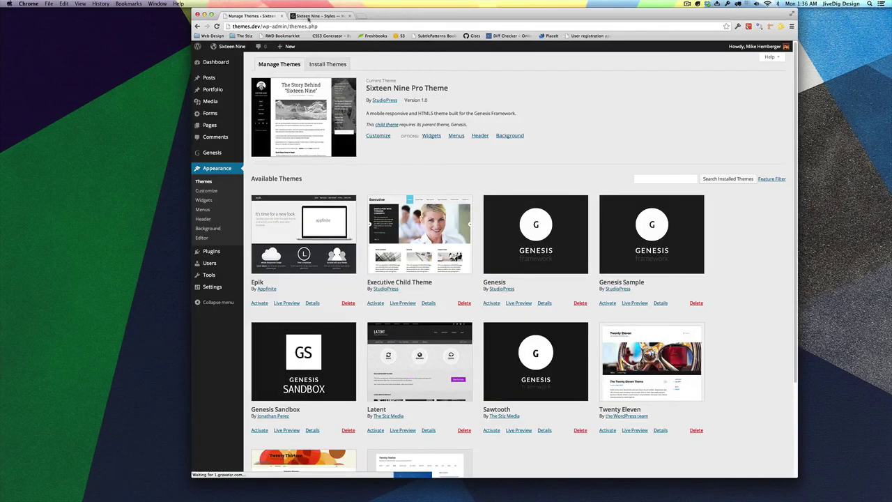
pyautogui.click(309, 16)
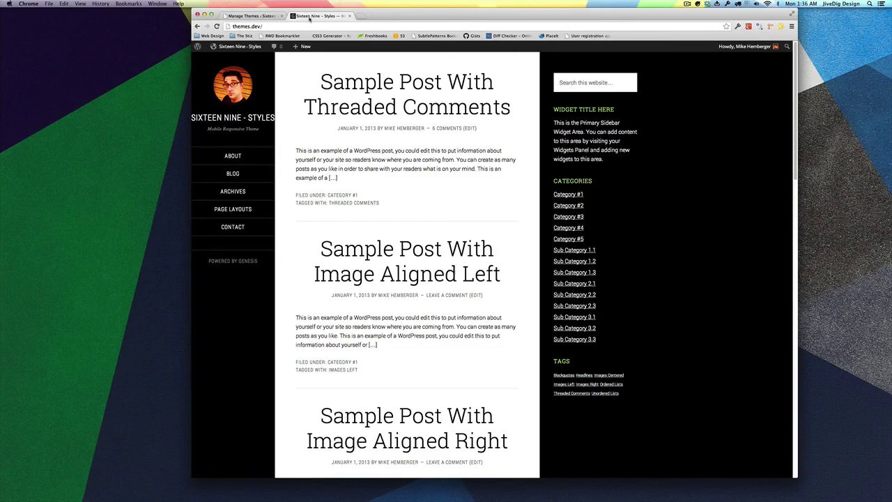
pyautogui.press('super+r')
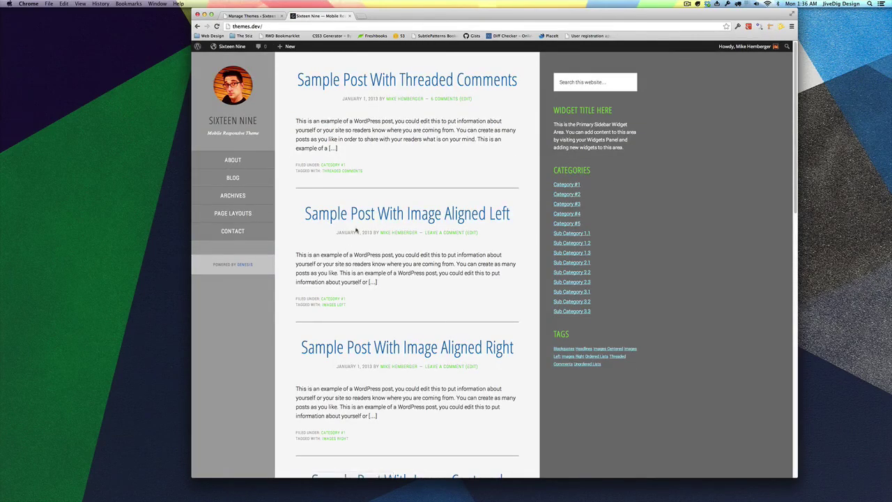
pyautogui.scroll(-5, 431, 182)
pyautogui.scroll(5, 431, 182)
# Open "Sample Post With Image Aligned Left" from the Blog page and examine its content and comment form.
pyautogui.click(264, 183)
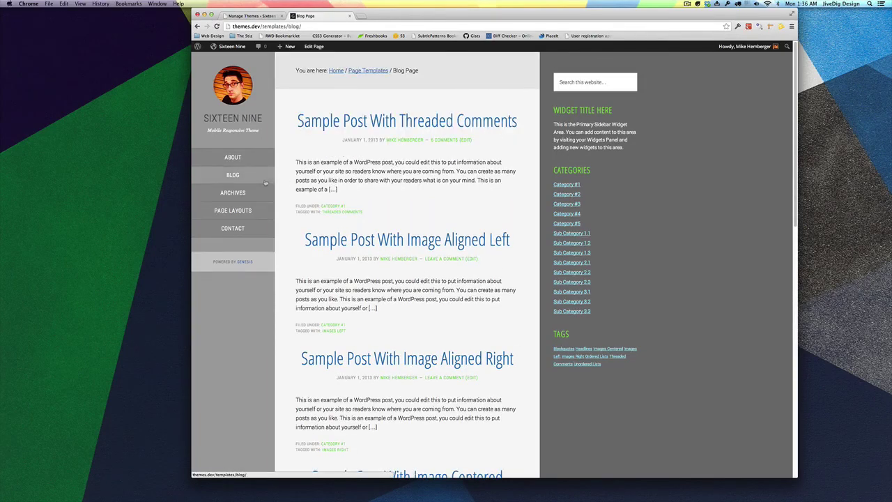
pyautogui.click(353, 238)
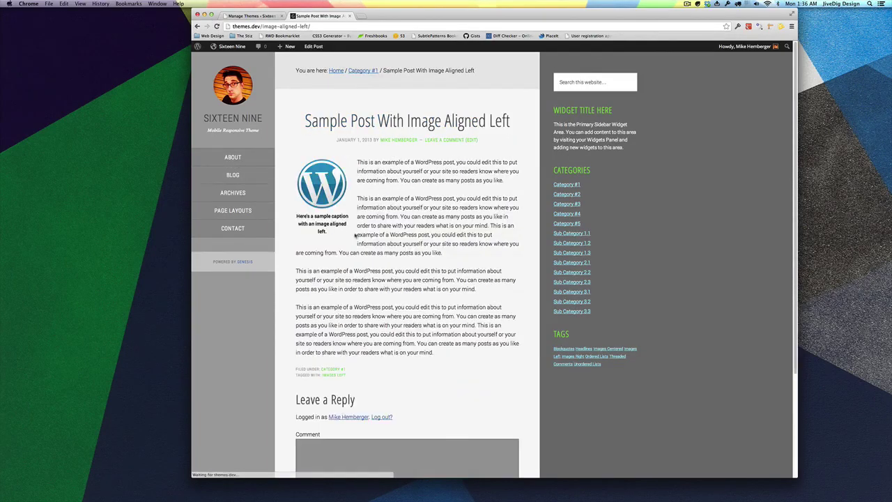
pyautogui.scroll(-3, 369, 200)
pyautogui.click(364, 357)
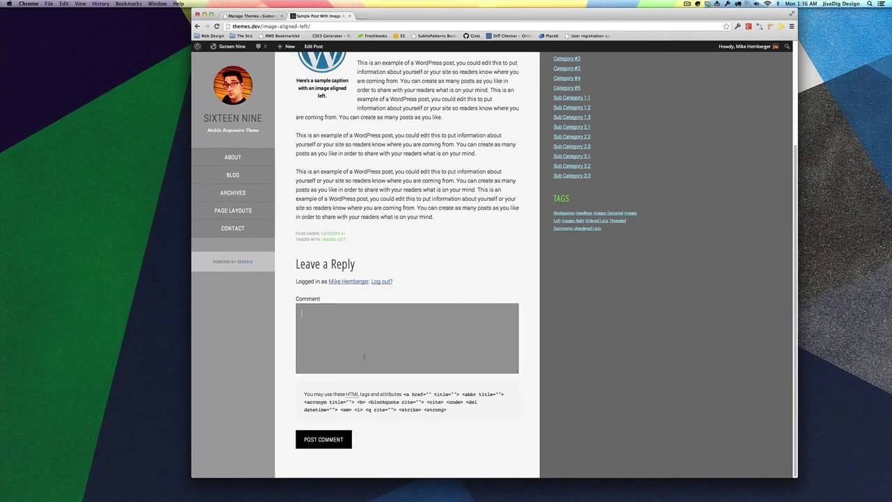
pyautogui.scroll(3, 359, 342)
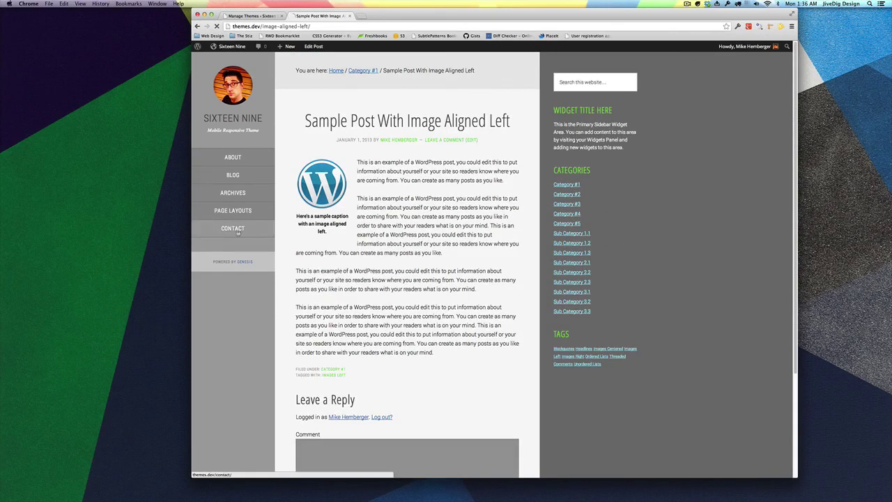
# Try the form fields on the live Contact page, then view the Sub Category 2.2 archive.
pyautogui.click(233, 228)
pyautogui.click(362, 254)
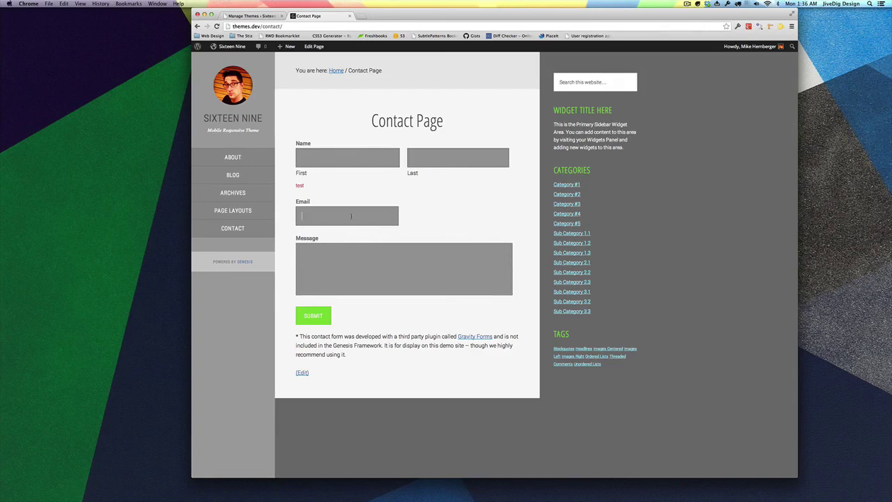
pyautogui.press('Tab')
pyautogui.moveTo(272, 215)
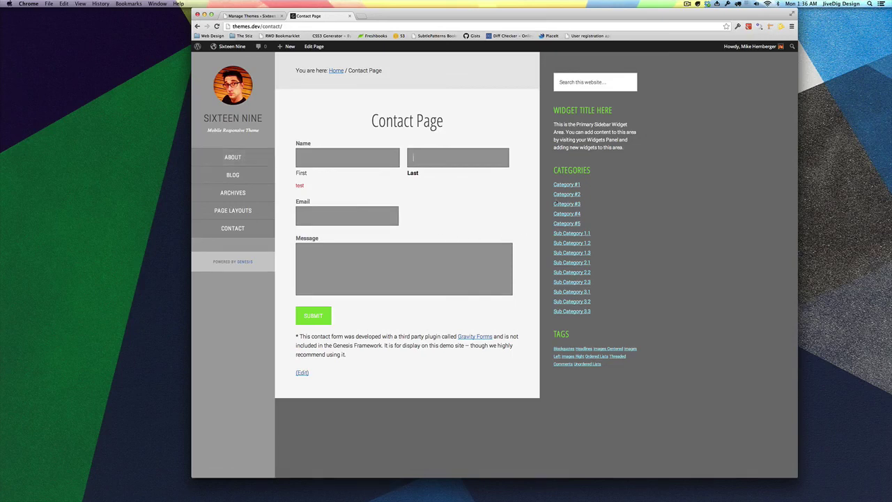
pyautogui.click(567, 204)
pyautogui.click(572, 272)
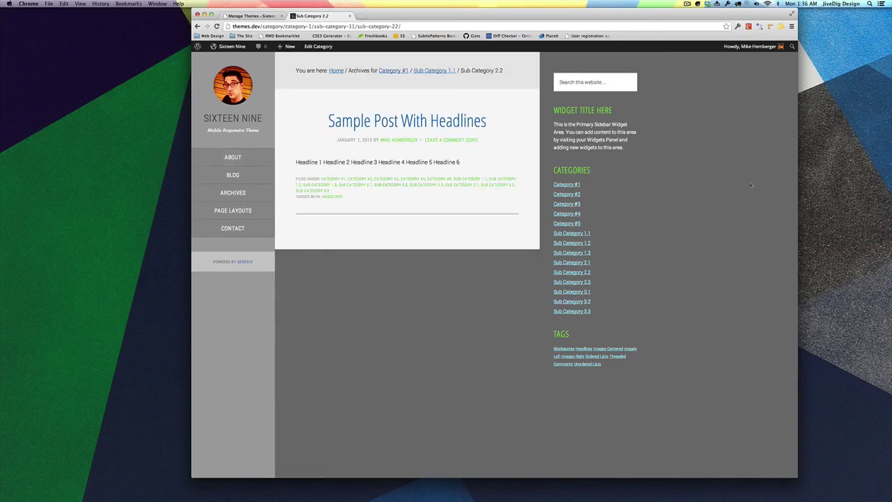
# Return to the homepage and check its responsive layout by narrowing the browser window to mobile width and widening it again.
pyautogui.click(238, 94)
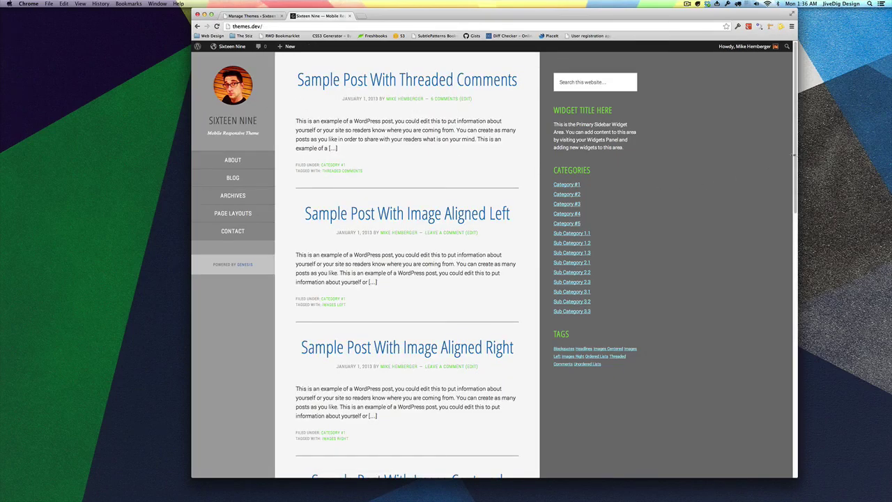
pyautogui.moveTo(793, 155); pyautogui.dragTo(289, 168)
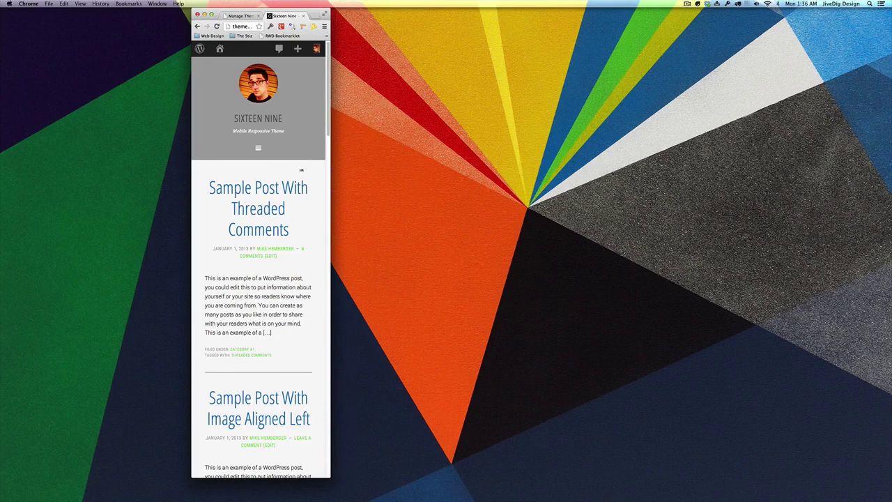
pyautogui.moveTo(331, 210); pyautogui.dragTo(785, 218)
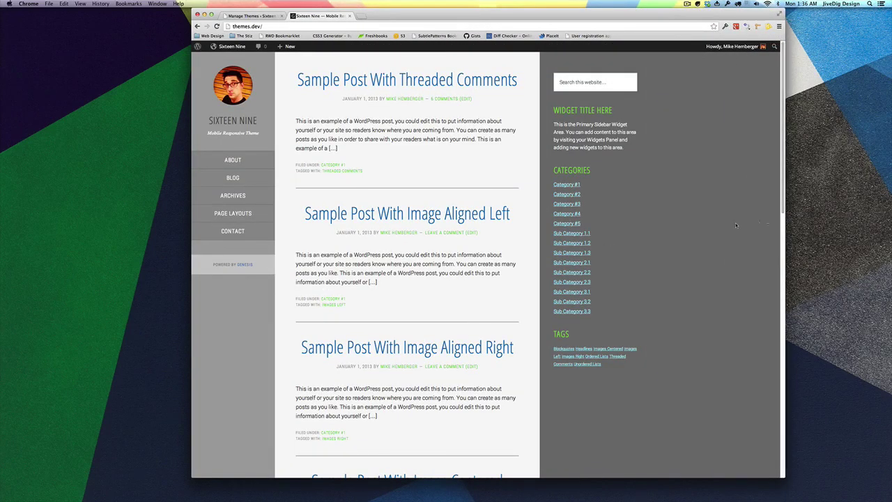